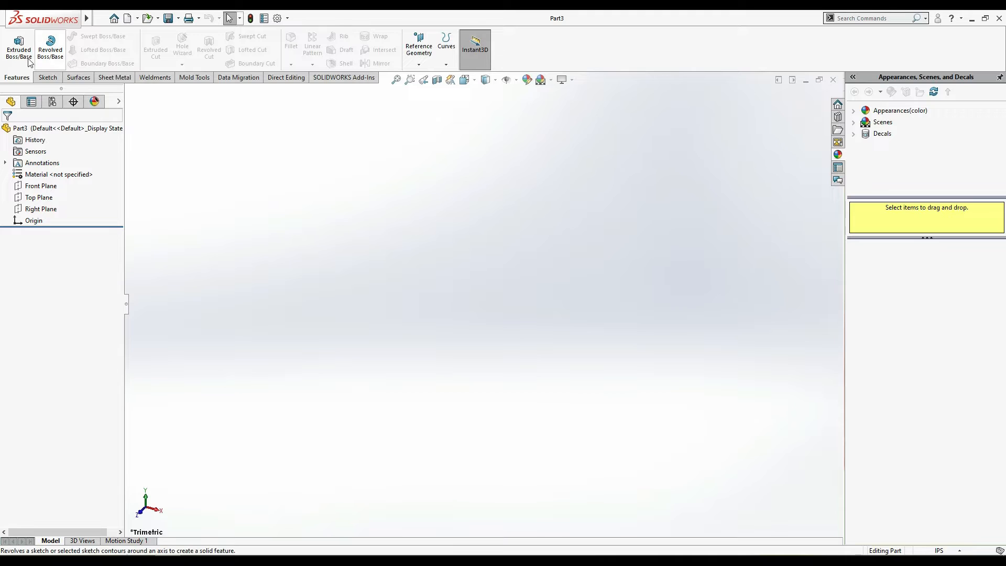
- Start a sketch on the Top Plane and draw a circle about 2.12 in in diameter centred on the origin
{"action": "left_click", "coordinate": [92, 79]}
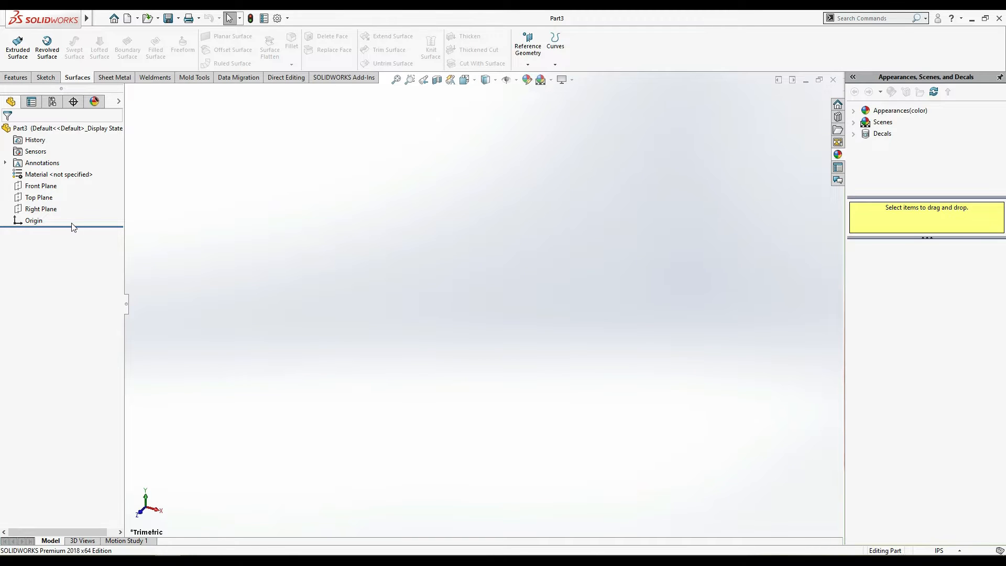
{"action": "left_click", "coordinate": [36, 189]}
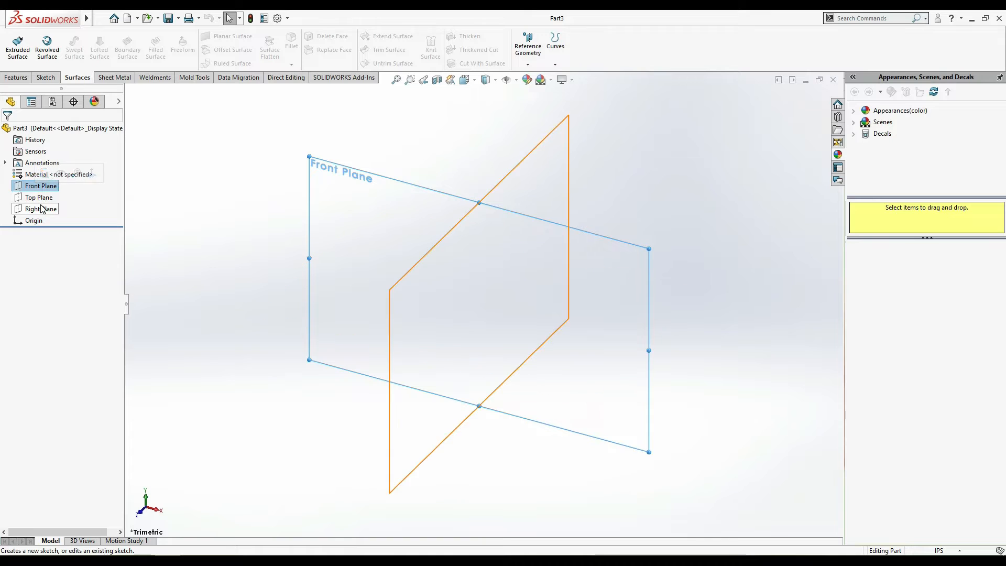
{"action": "left_click", "coordinate": [41, 202]}
{"action": "left_click", "coordinate": [51, 183]}
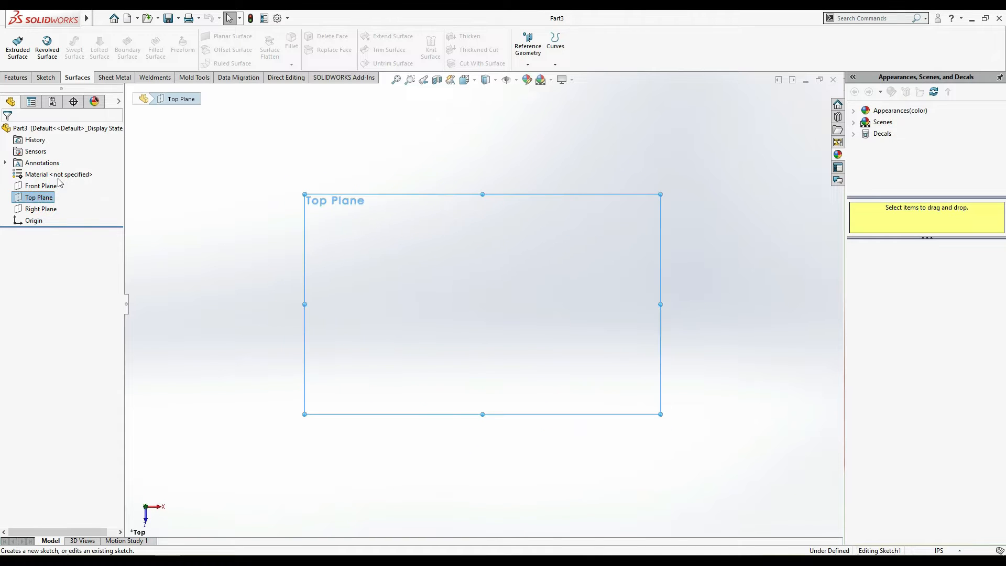
{"action": "left_click", "coordinate": [90, 35]}
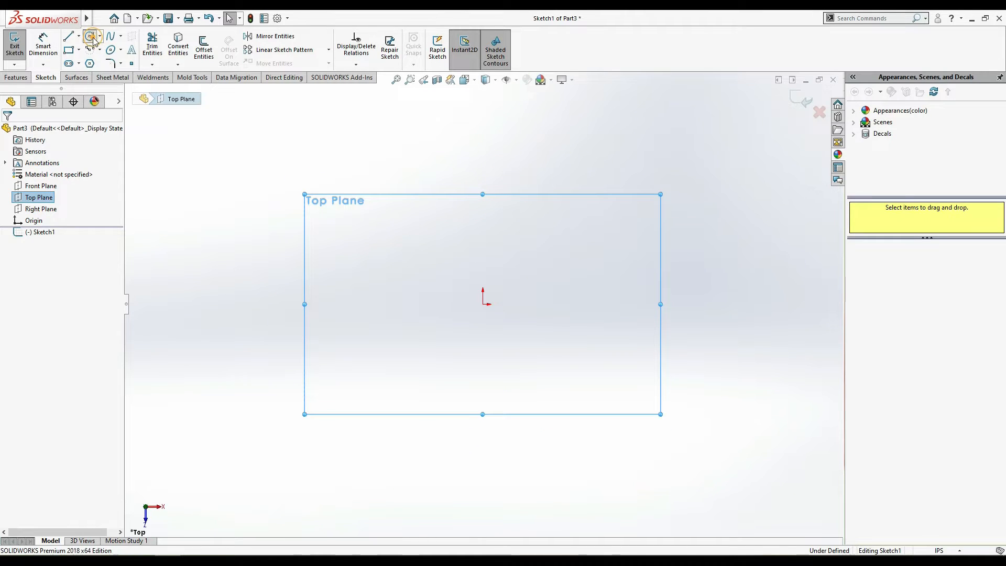
{"action": "left_click", "coordinate": [483, 304]}
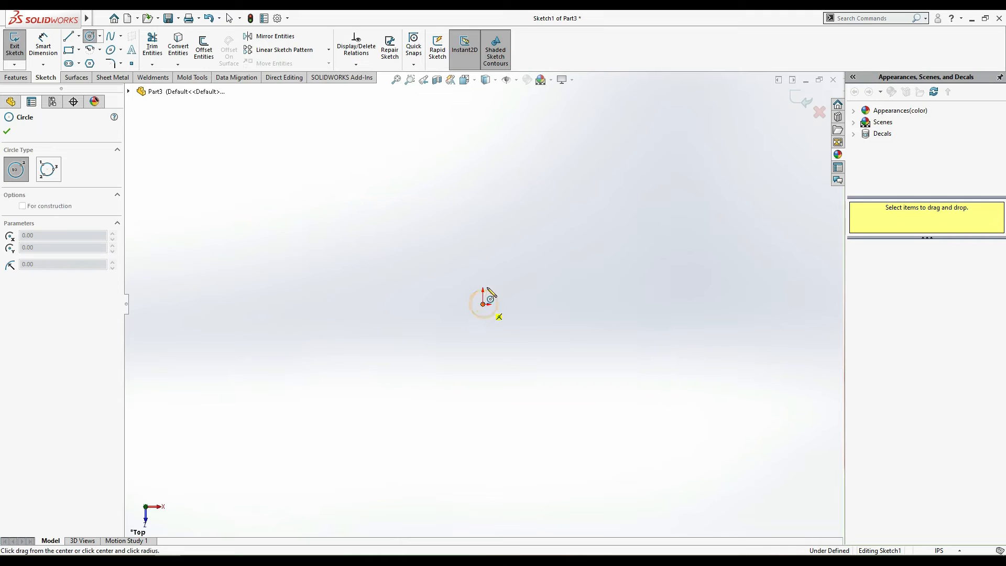
{"action": "left_click", "coordinate": [507, 260]}
{"action": "key", "text": "alt+f"}
- Dimension the circle's diameter to 1.00 in
{"action": "left_click", "coordinate": [59, 46]}
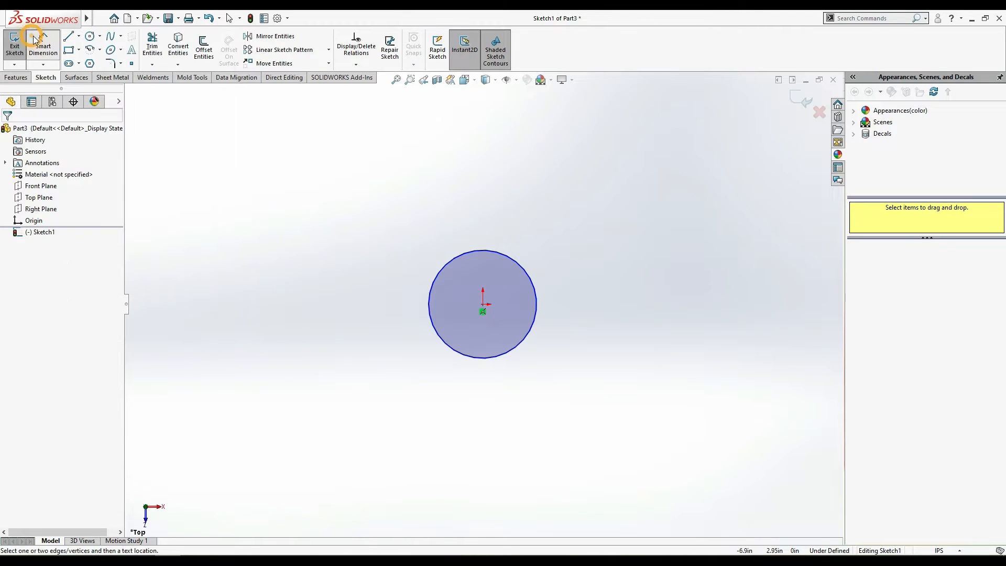
{"action": "left_click", "coordinate": [475, 359]}
{"action": "left_click", "coordinate": [489, 432]}
{"action": "type", "text": "12390507in"}
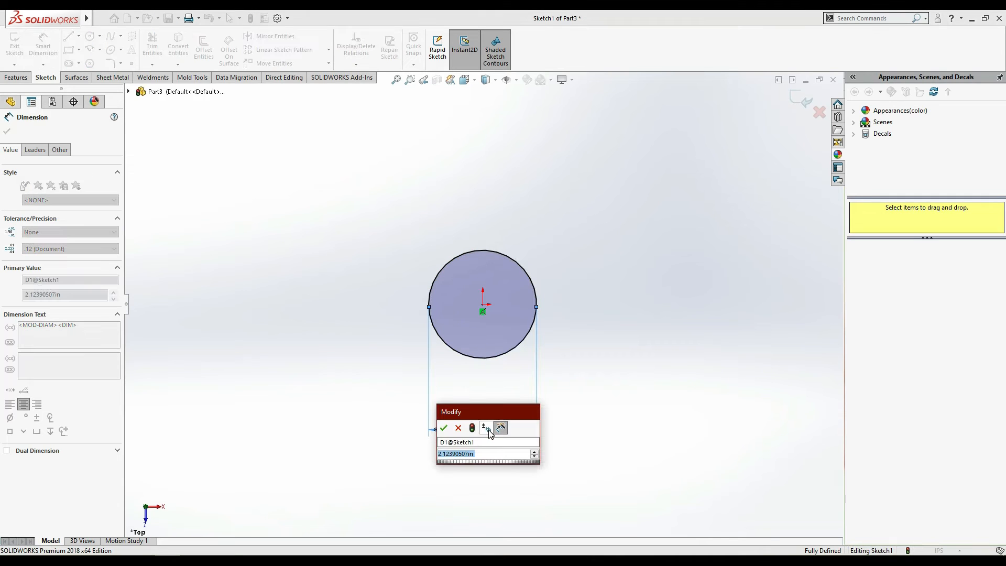
{"action": "key", "text": "Return"}
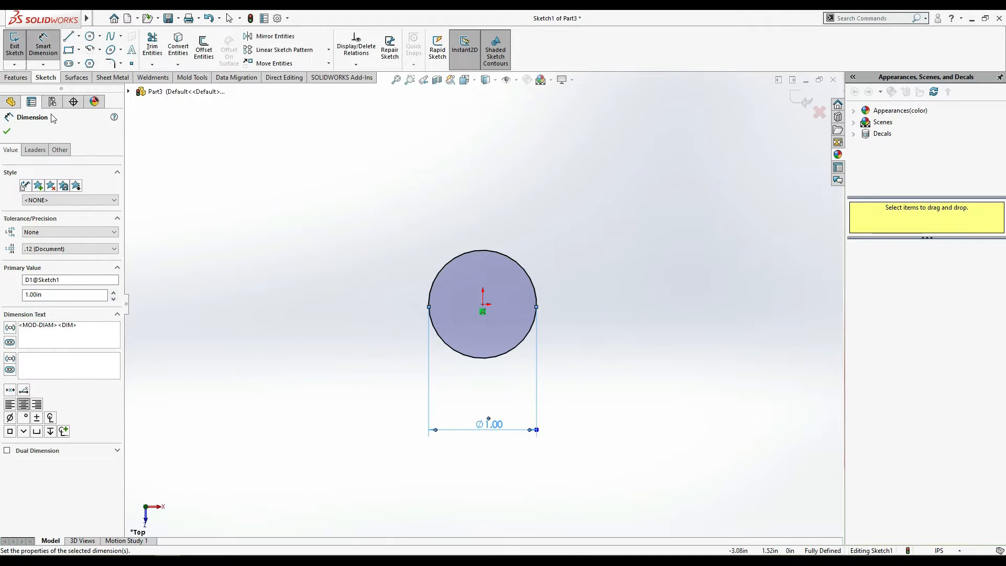
{"action": "left_click", "coordinate": [6, 131]}
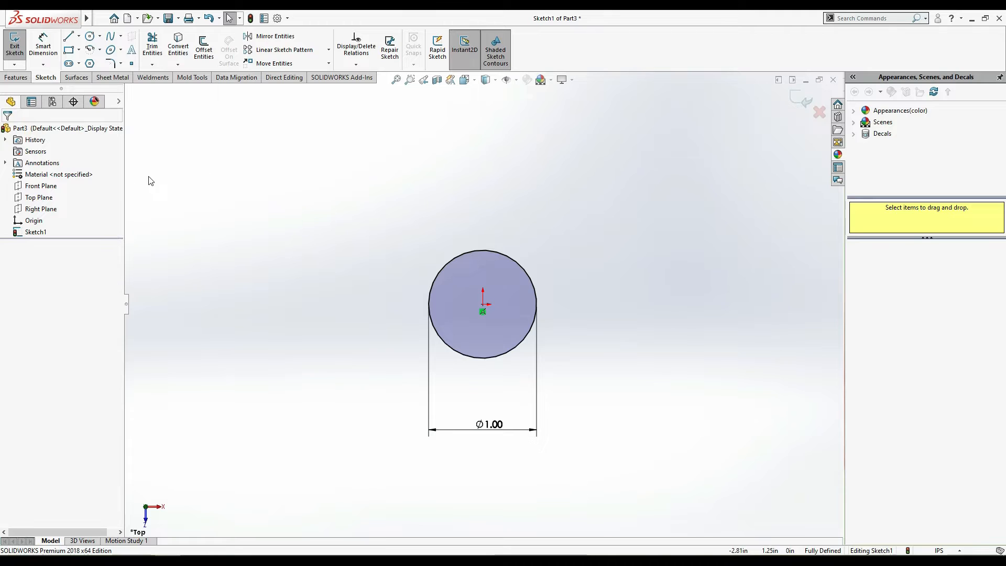
{"action": "left_click", "coordinate": [14, 79]}
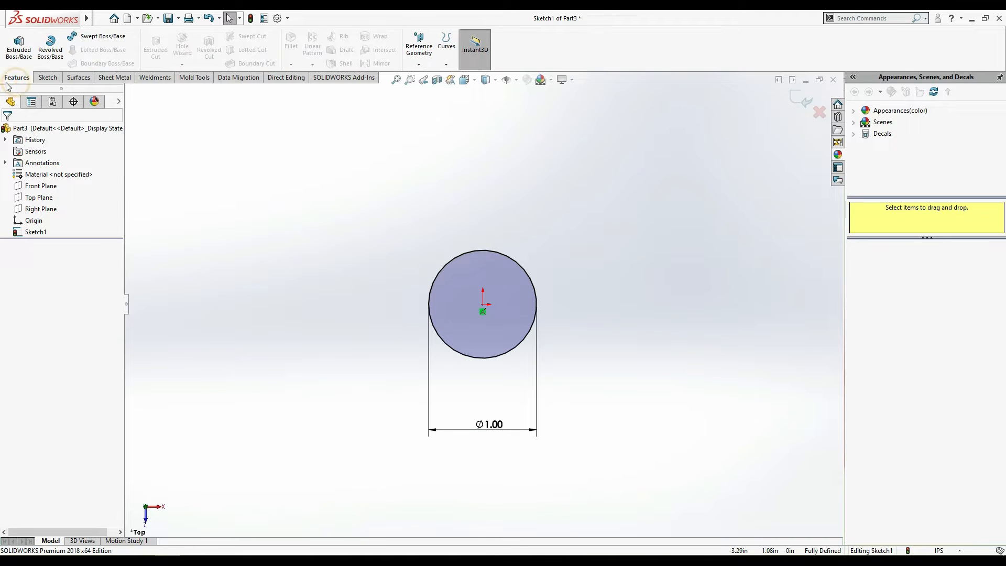
{"action": "left_click", "coordinate": [77, 38]}
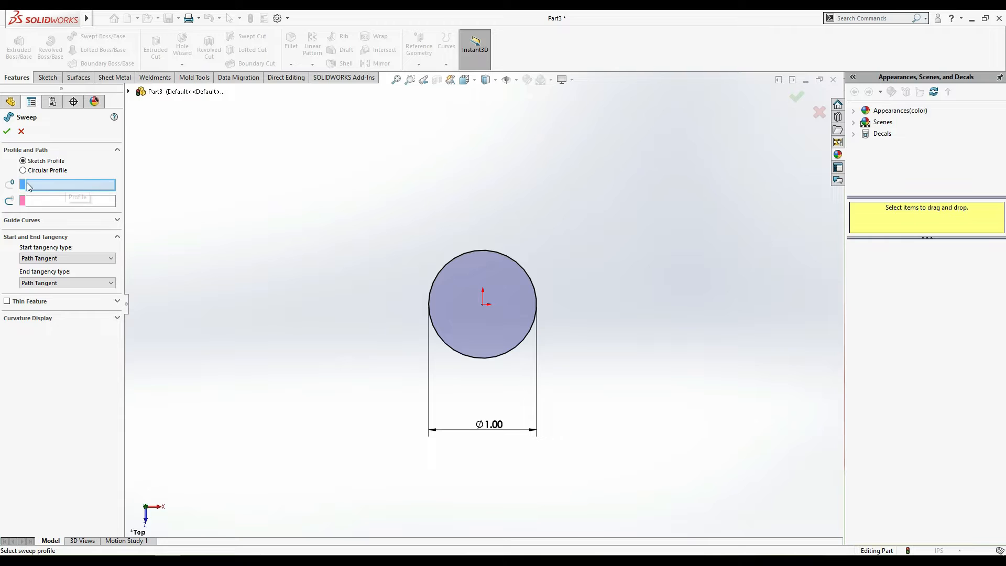
{"action": "left_click", "coordinate": [21, 131]}
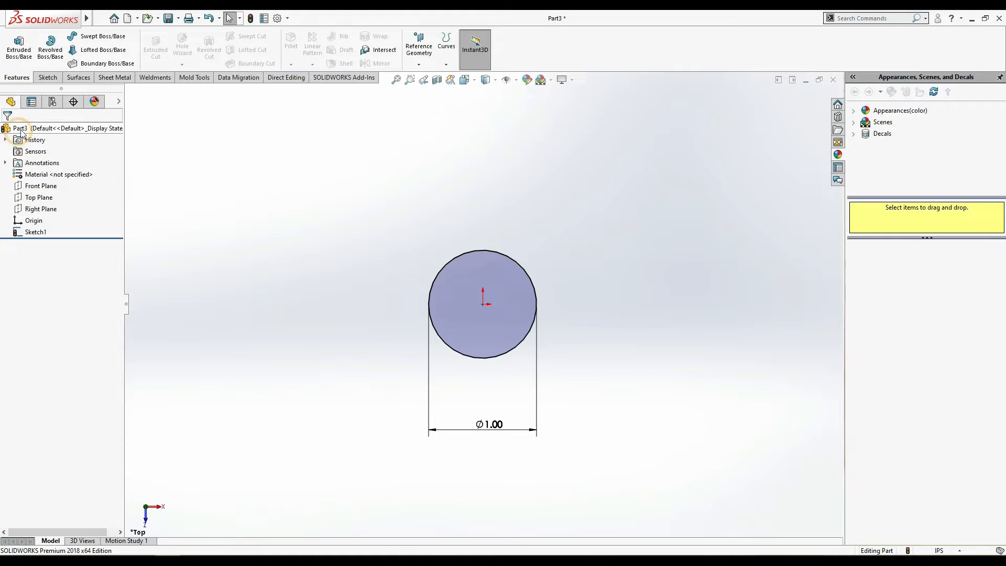
{"action": "left_click", "coordinate": [108, 50]}
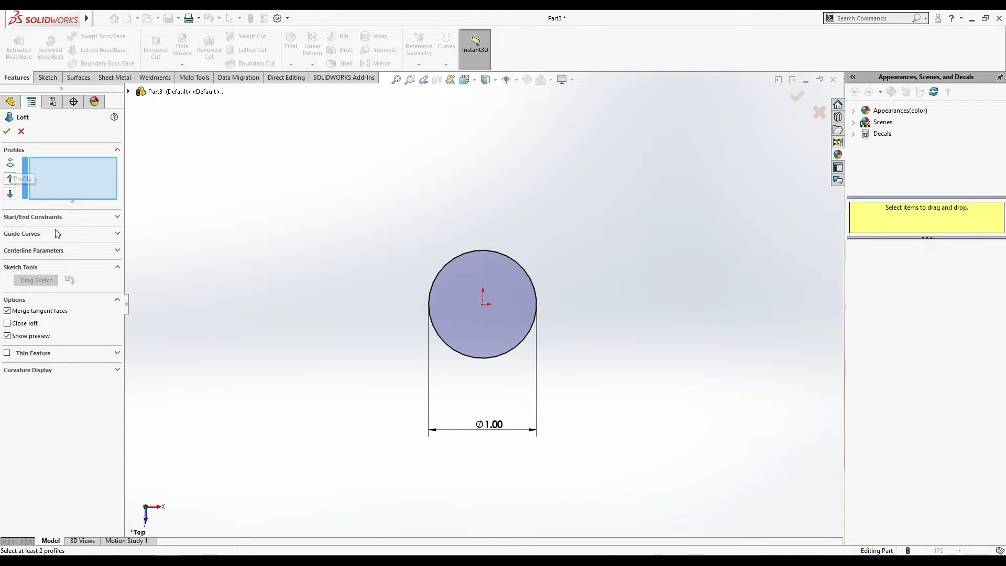
{"action": "left_click", "coordinate": [118, 234]}
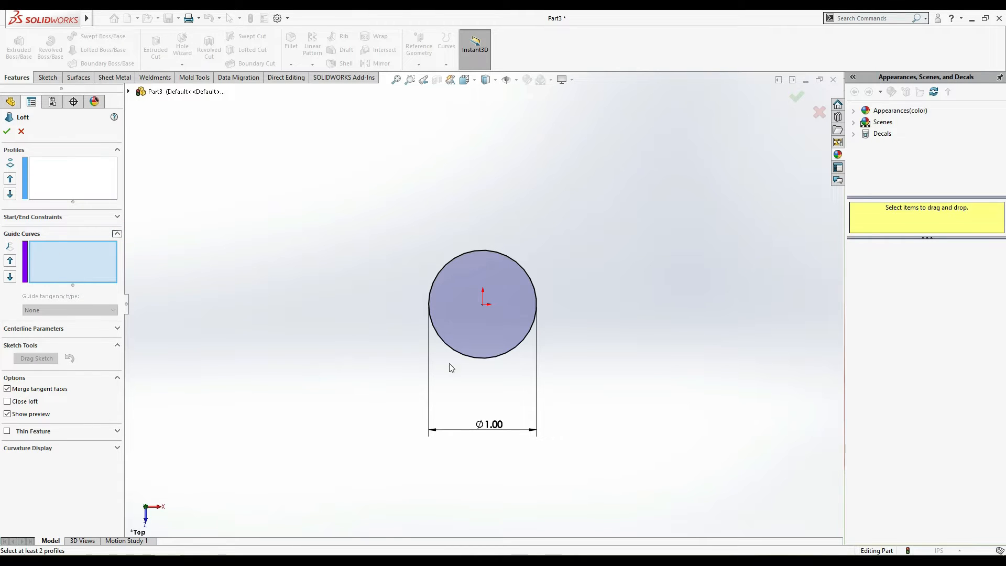
{"action": "left_click", "coordinate": [21, 131]}
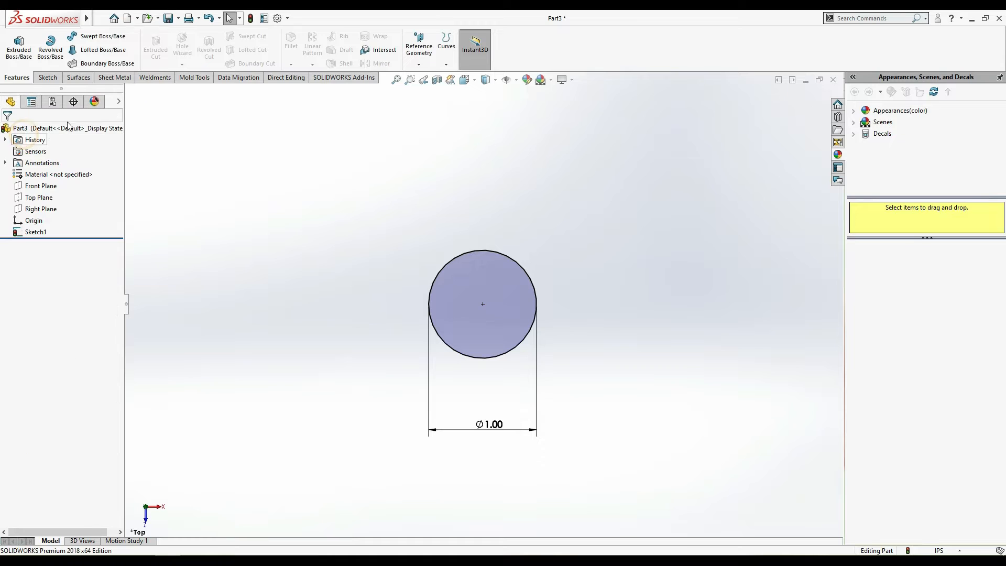
- Sketch on the Right Plane a 90° centre-point arc of about 1.66 in radius, rising from the circle's edge with its centre level with the origin
{"action": "key", "text": "Up"}
{"action": "key", "text": "Up"}
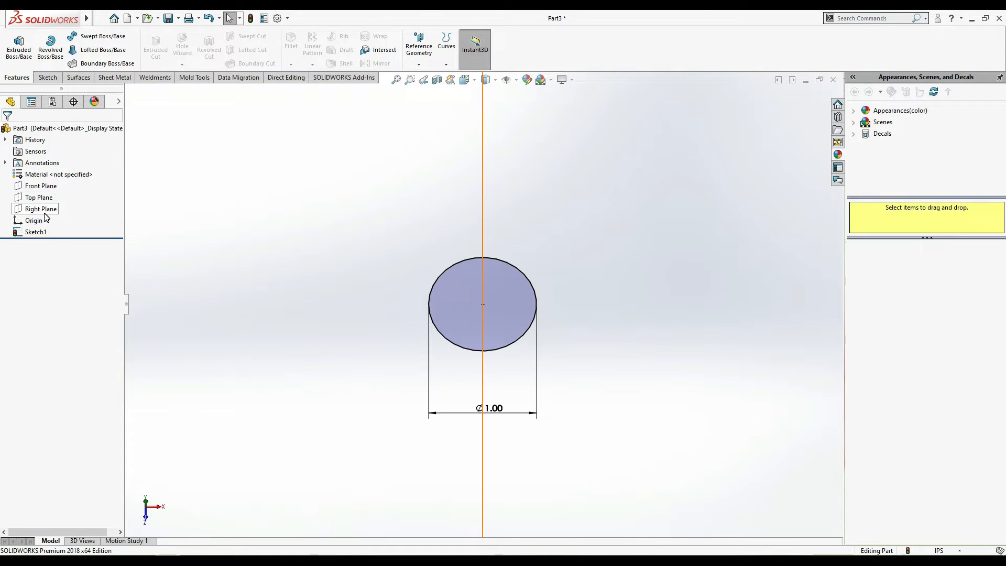
{"action": "left_click", "coordinate": [43, 210]}
{"action": "left_click", "coordinate": [69, 205]}
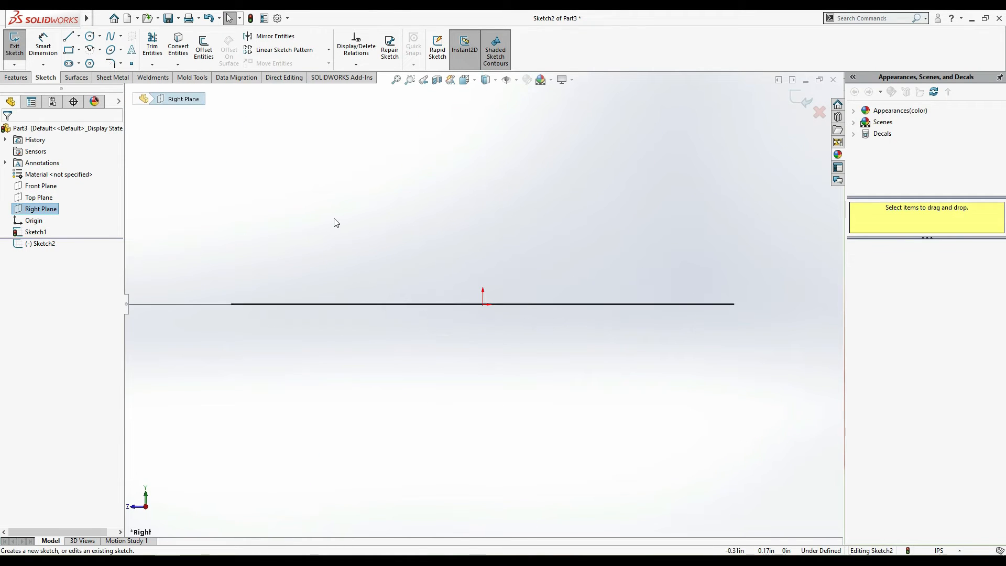
{"action": "left_click", "coordinate": [90, 53]}
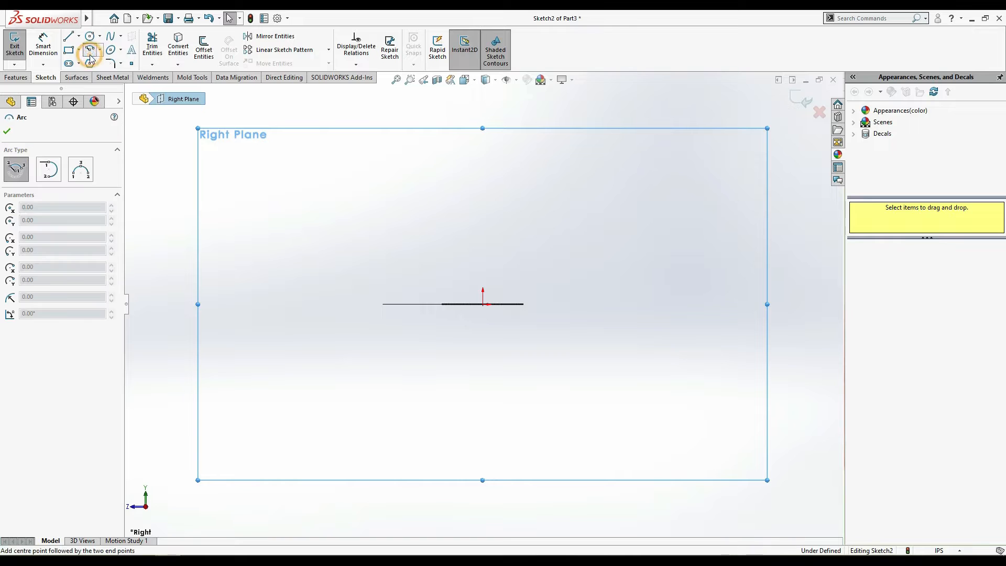
{"action": "left_click", "coordinate": [307, 304]}
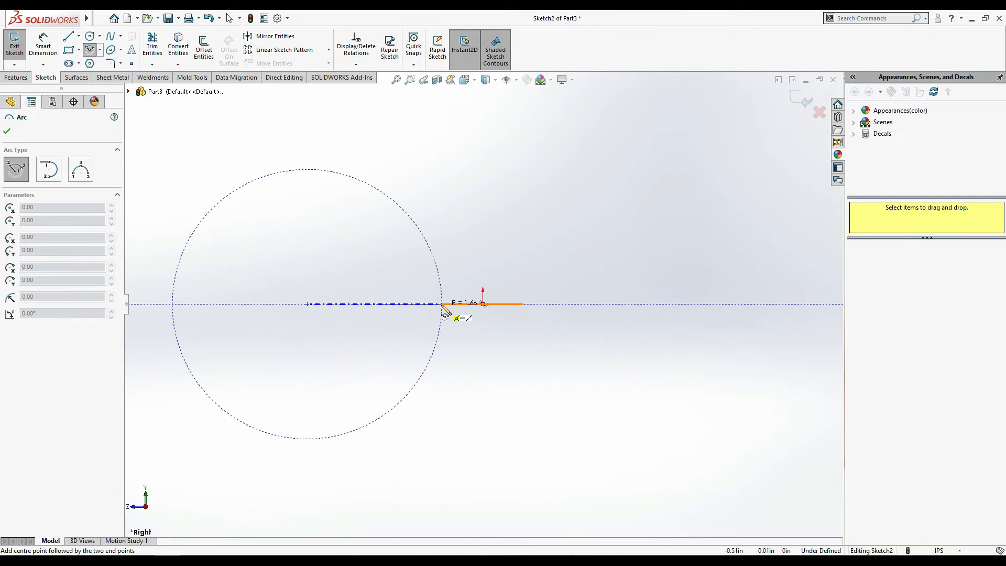
{"action": "left_click", "coordinate": [442, 305]}
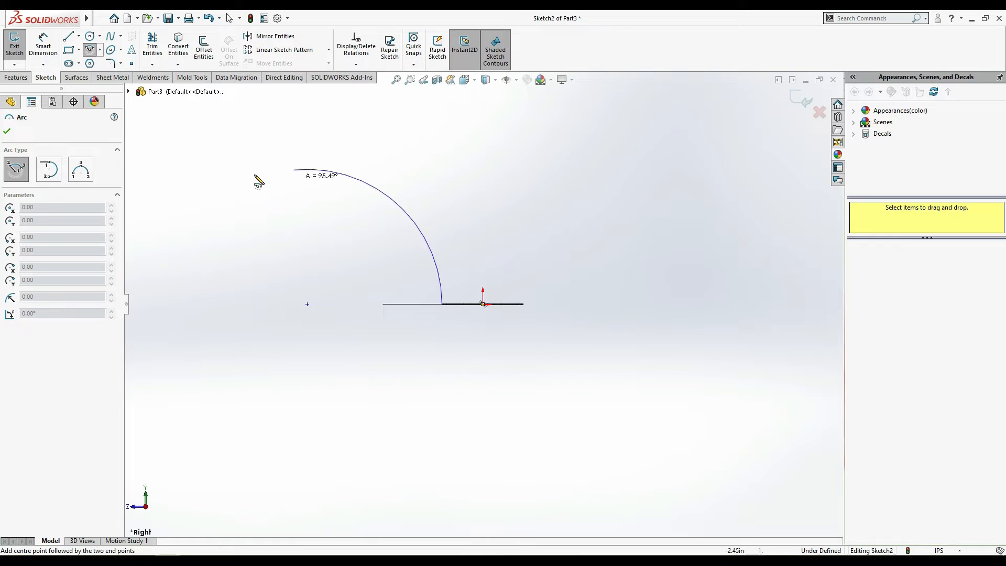
{"action": "left_click", "coordinate": [307, 177]}
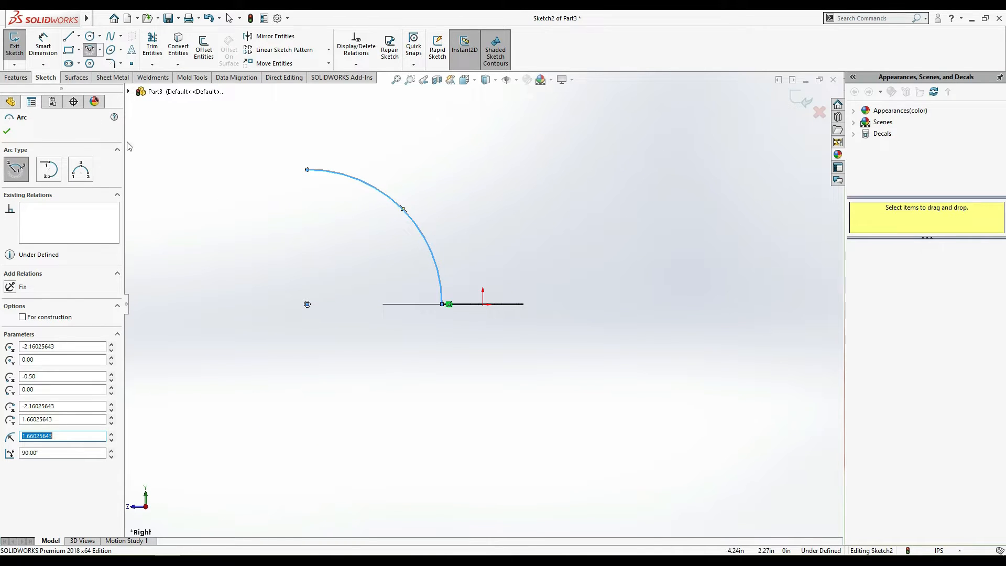
{"action": "key", "text": "Escape"}
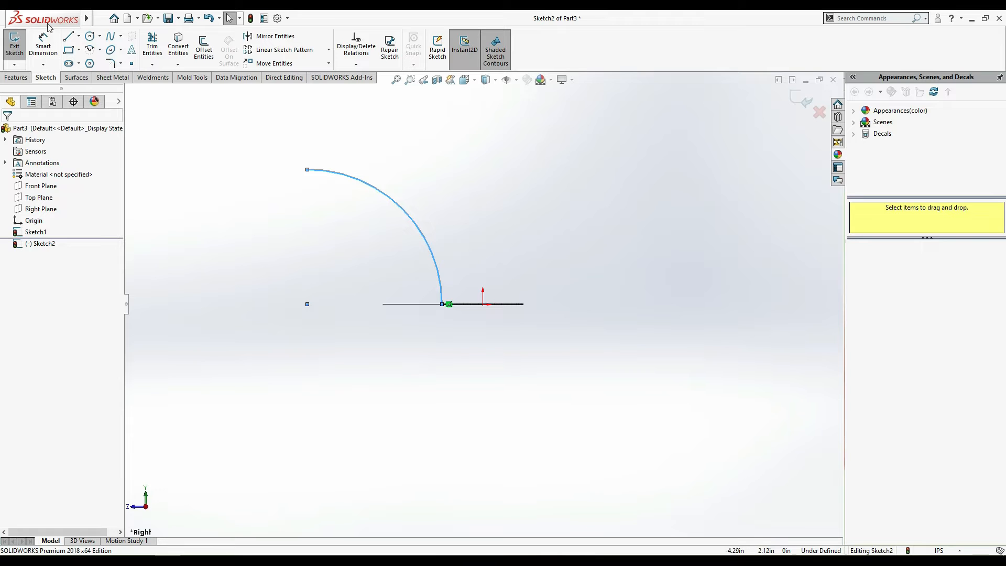
- Dimension the arc's radius to 3 in and exit the sketch
{"action": "left_click", "coordinate": [43, 46]}
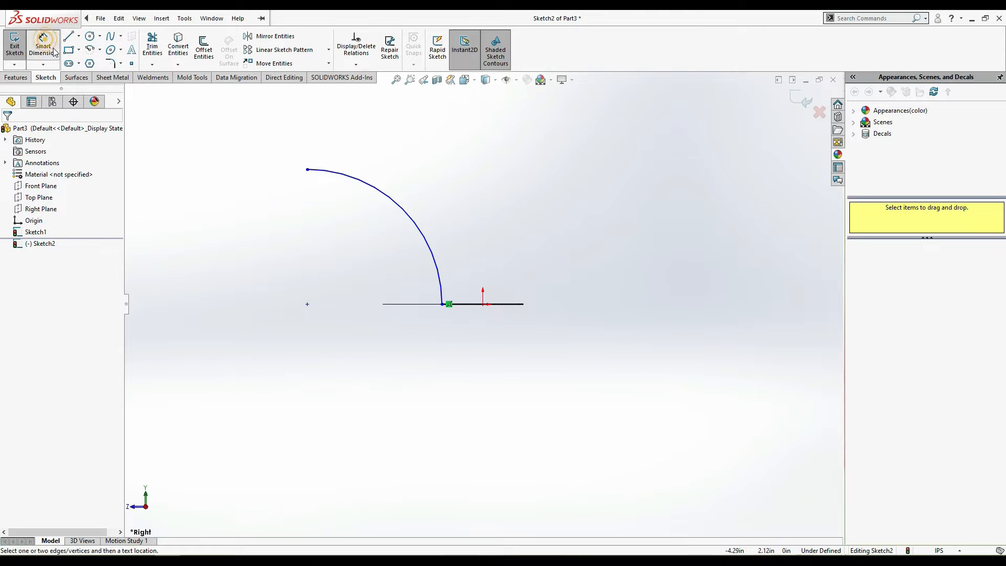
{"action": "left_click", "coordinate": [437, 257]}
{"action": "left_click", "coordinate": [339, 322]}
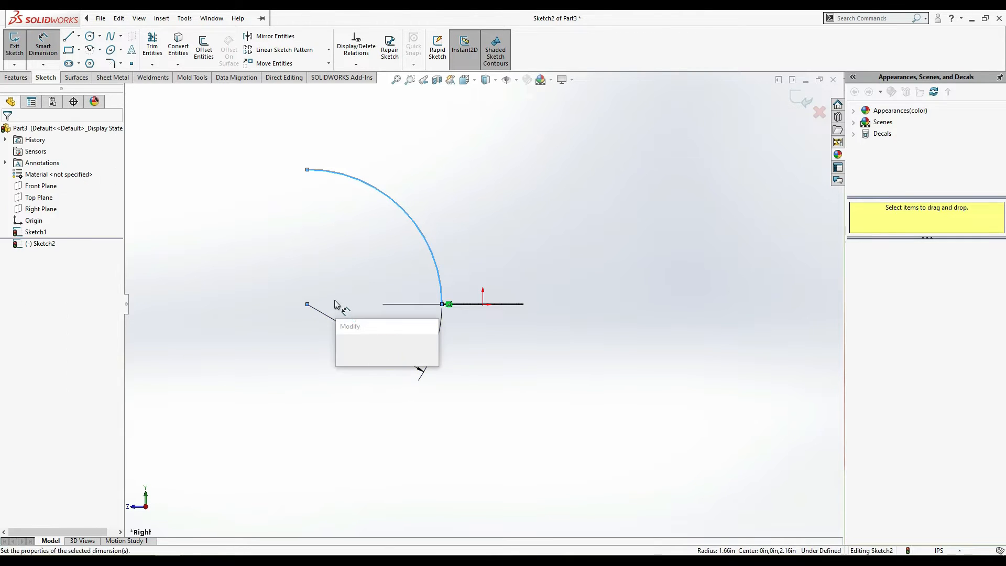
{"action": "type", "text": "3"}
{"action": "key", "text": "Return"}
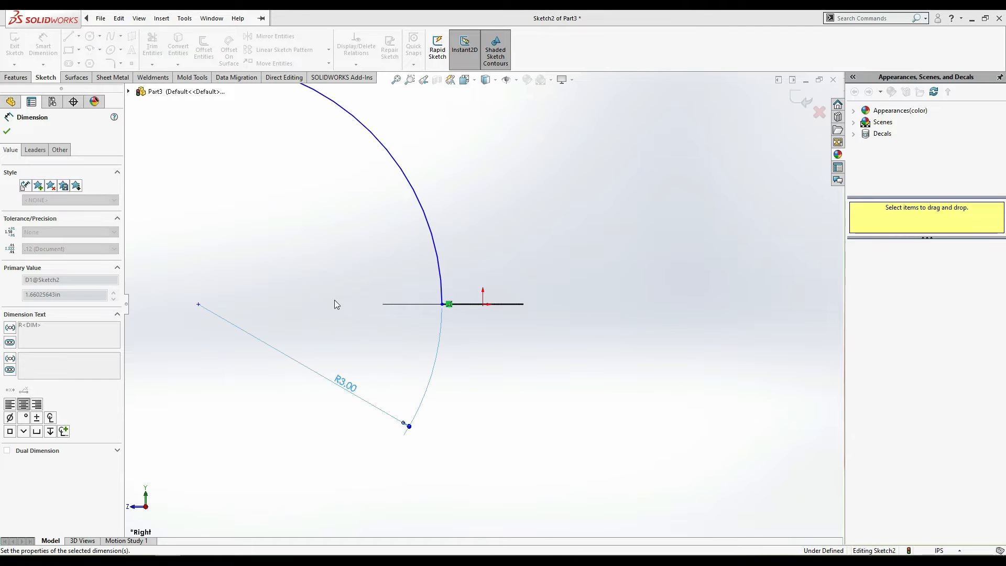
{"action": "scroll", "coordinate": [492, 235], "scroll_direction": "up", "scroll_amount": 4}
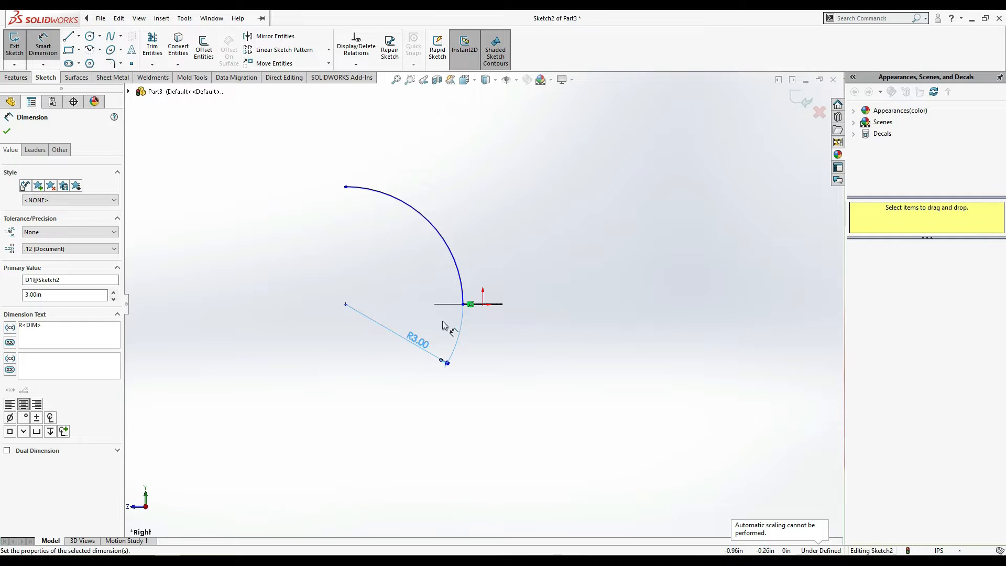
{"action": "left_click", "coordinate": [7, 131]}
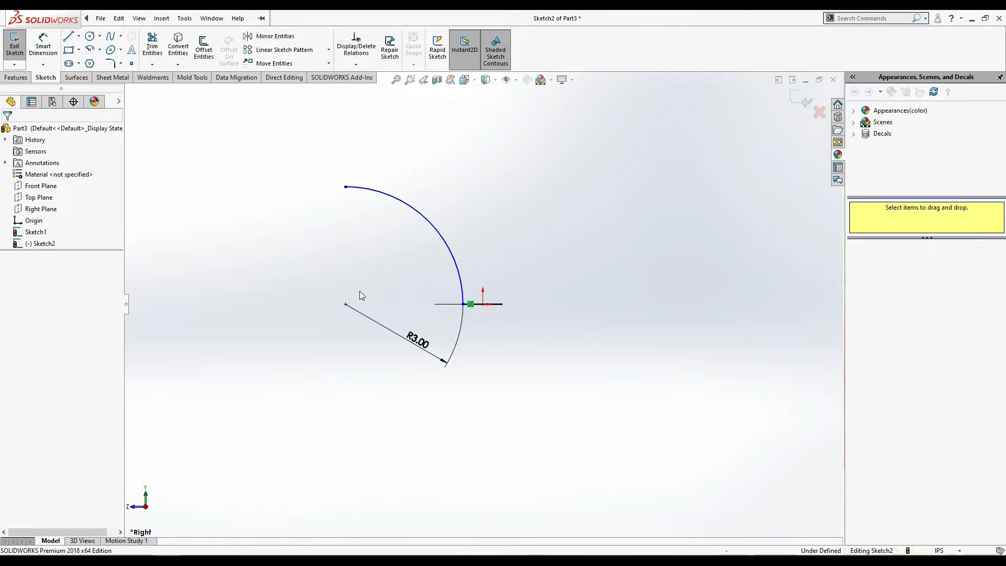
{"action": "double_click", "coordinate": [523, 228]}
{"action": "left_click", "coordinate": [523, 227]}
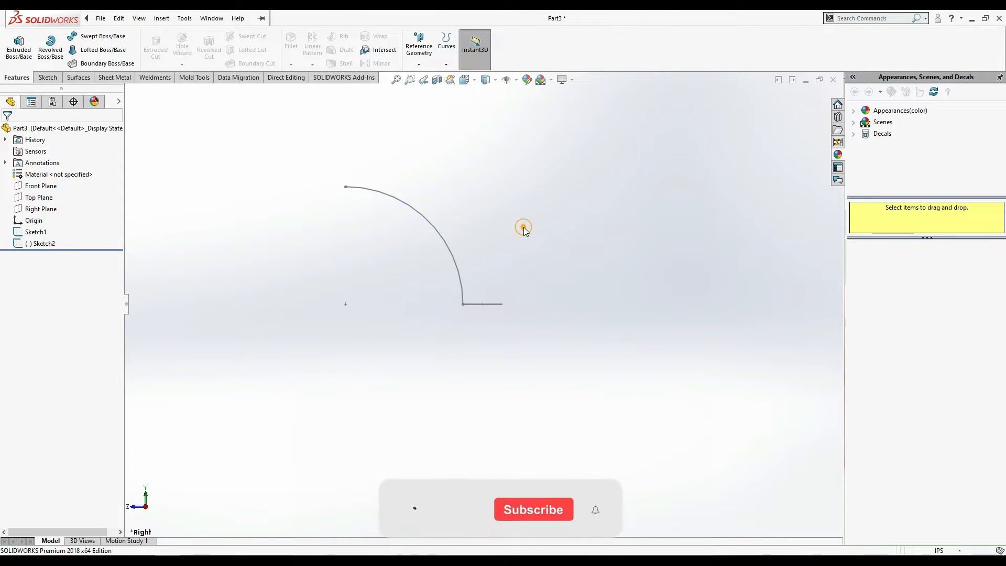
- Create a reference plane parallel to the Front Plane and coincident with the arc's free upper endpoint
{"action": "key", "text": "space"}
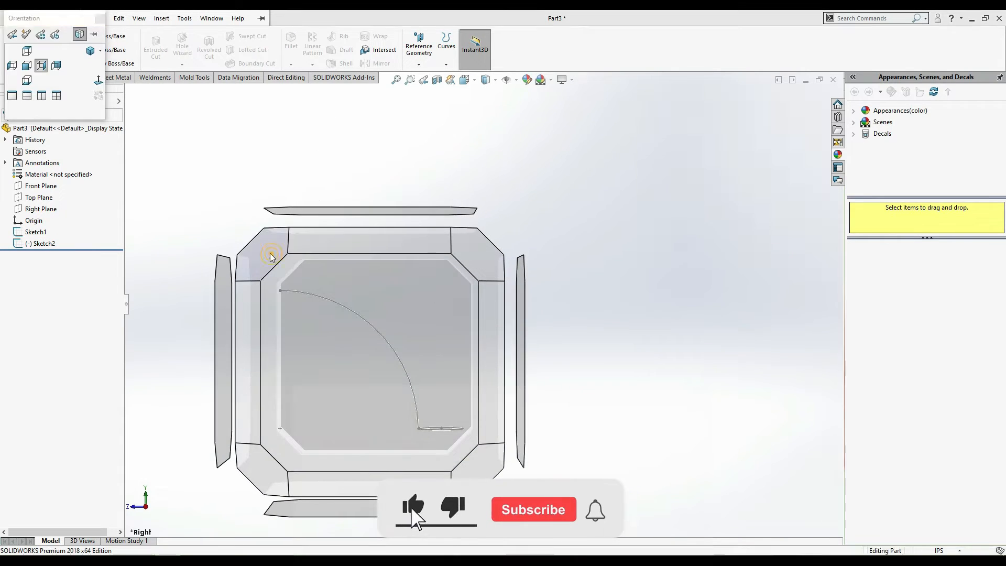
{"action": "left_click", "coordinate": [271, 256]}
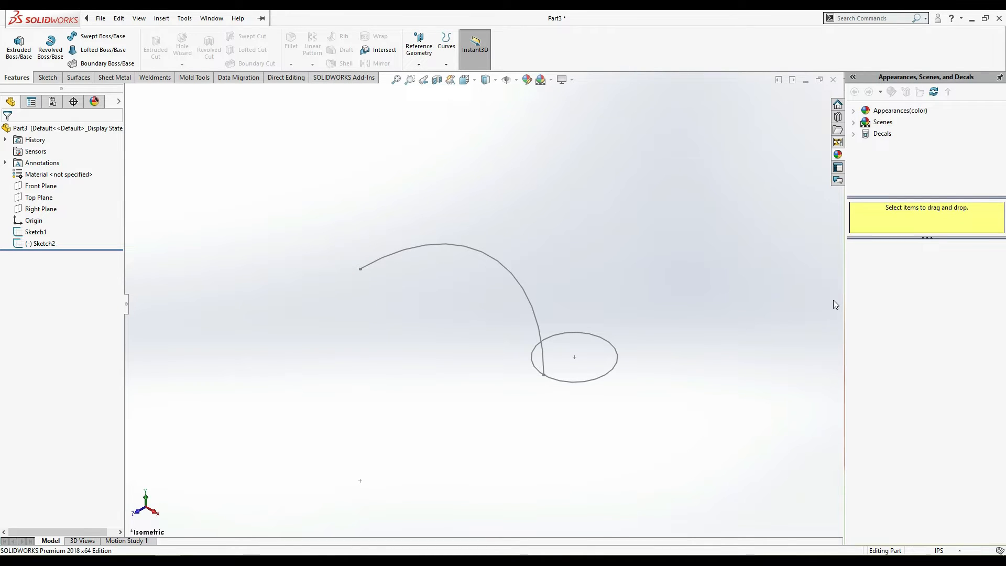
{"action": "key", "text": "Left"}
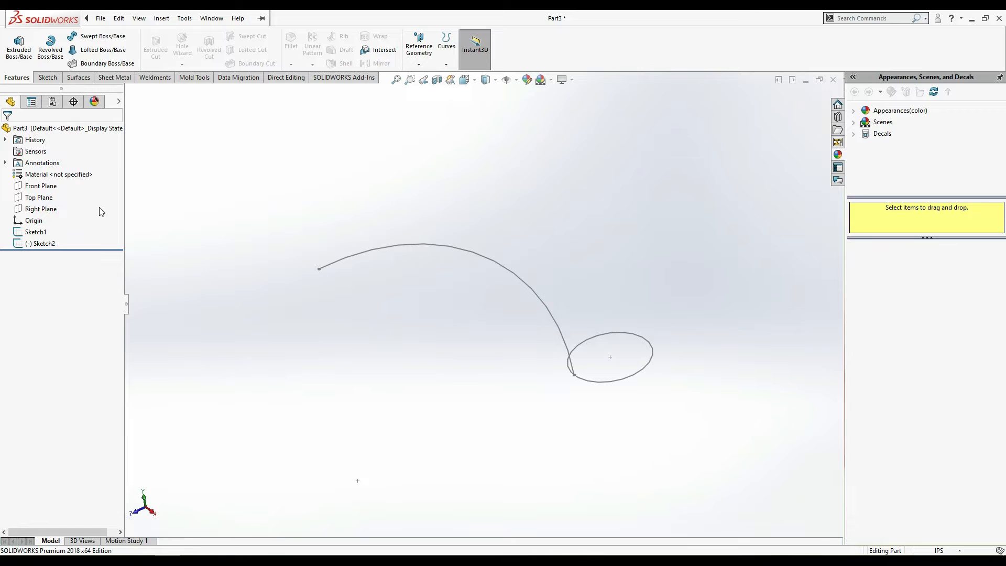
{"action": "left_click", "coordinate": [53, 187]}
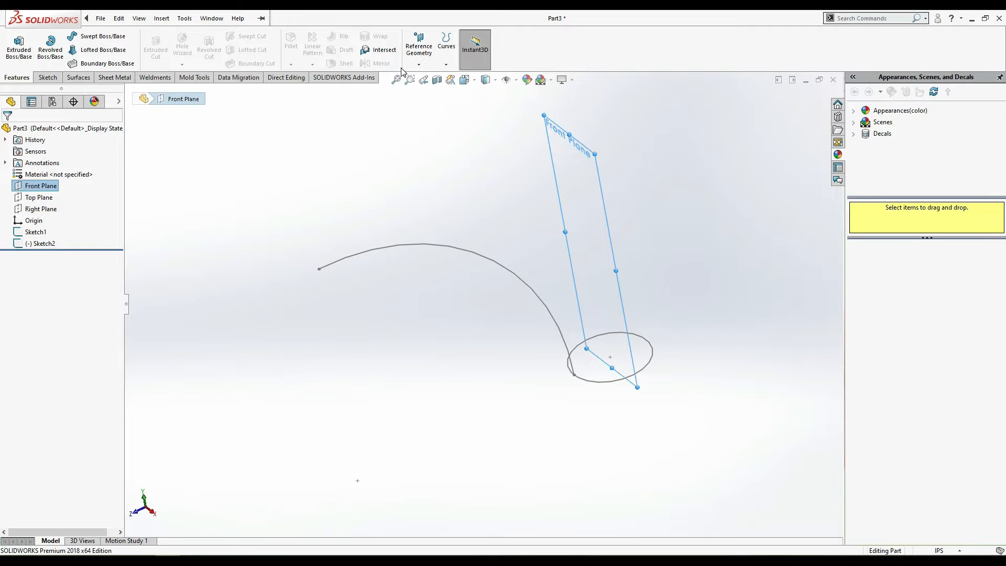
{"action": "left_click", "coordinate": [418, 64]}
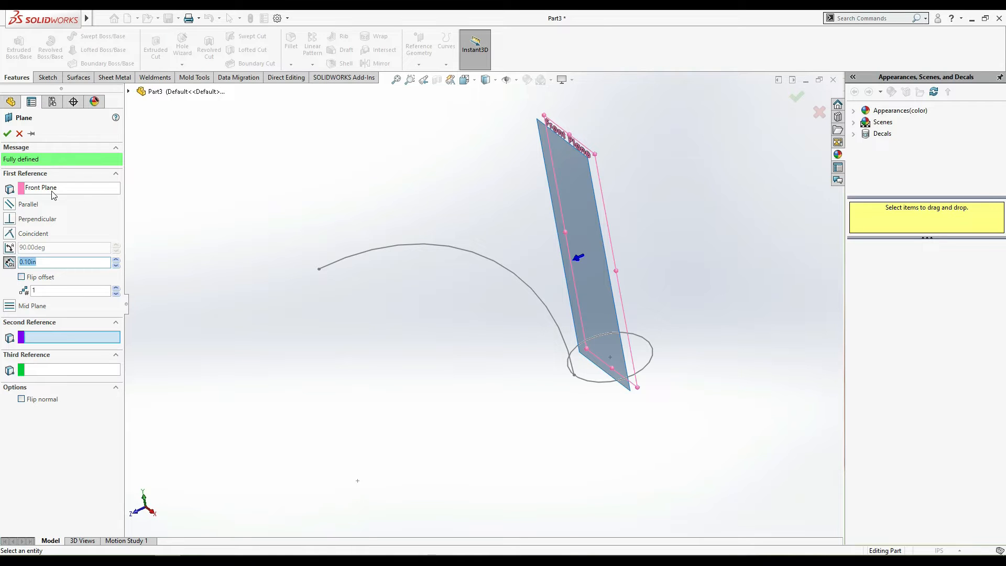
{"action": "left_click", "coordinate": [319, 269]}
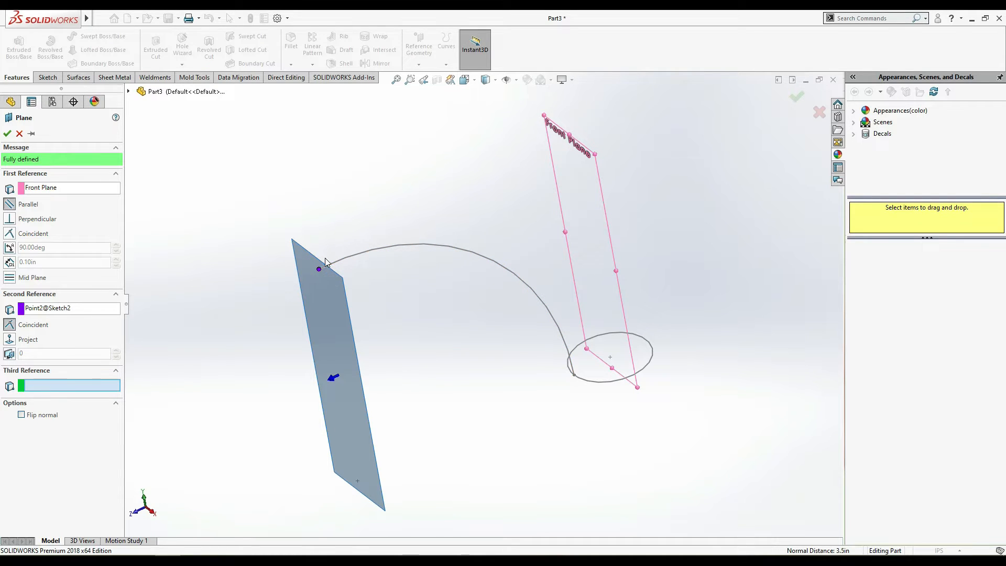
{"action": "left_click", "coordinate": [7, 133]}
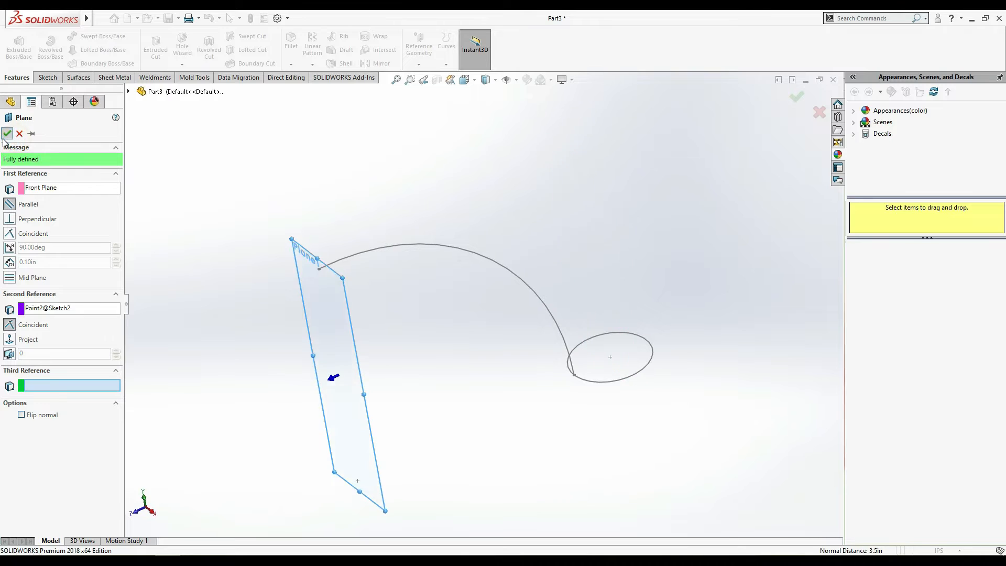
- Start a sketch on the new reference plane at the arc's free end
{"action": "left_click", "coordinate": [348, 371]}
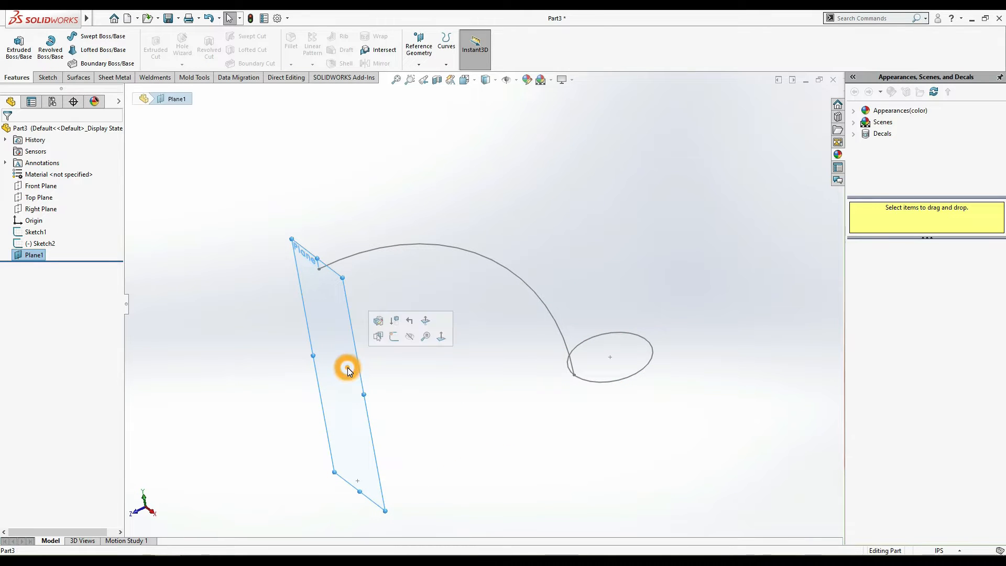
{"action": "left_click", "coordinate": [393, 339]}
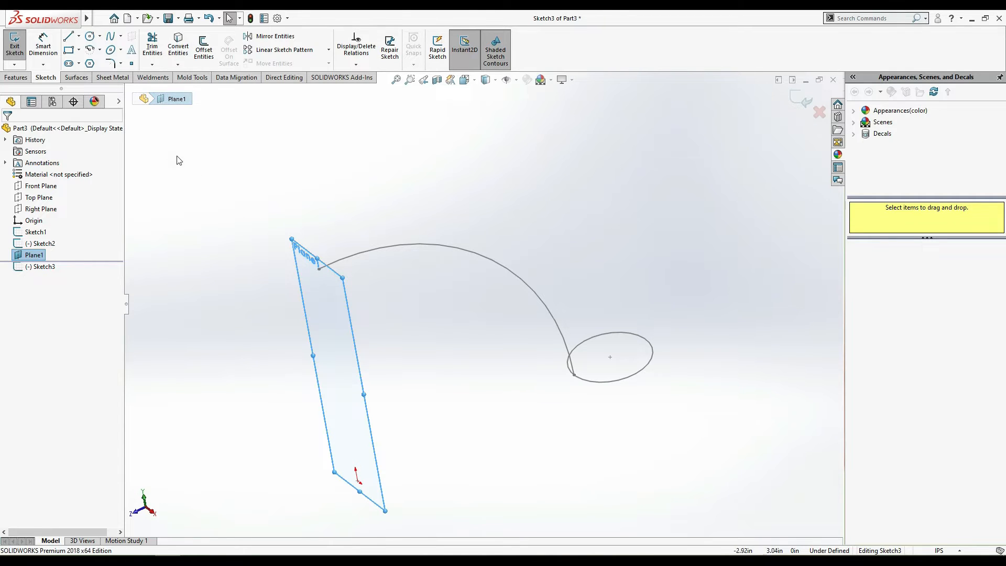
{"action": "left_click", "coordinate": [90, 64]}
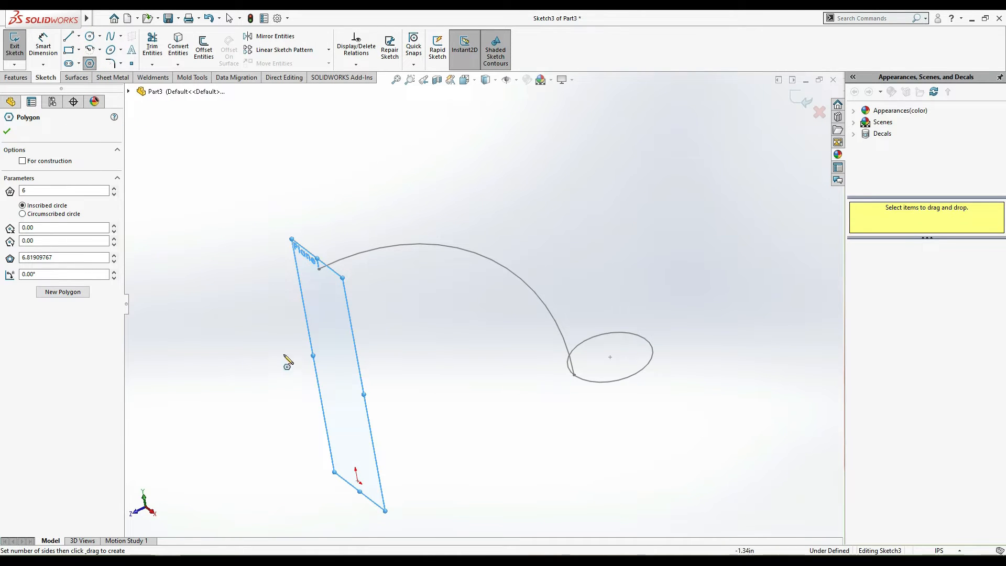
{"action": "left_click", "coordinate": [319, 269]}
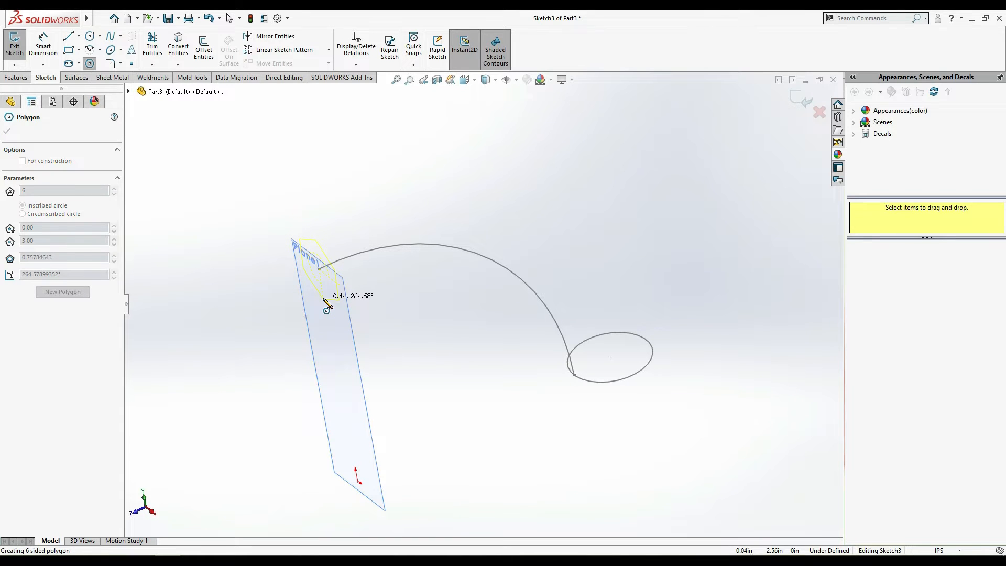
{"action": "key", "text": "Escape"}
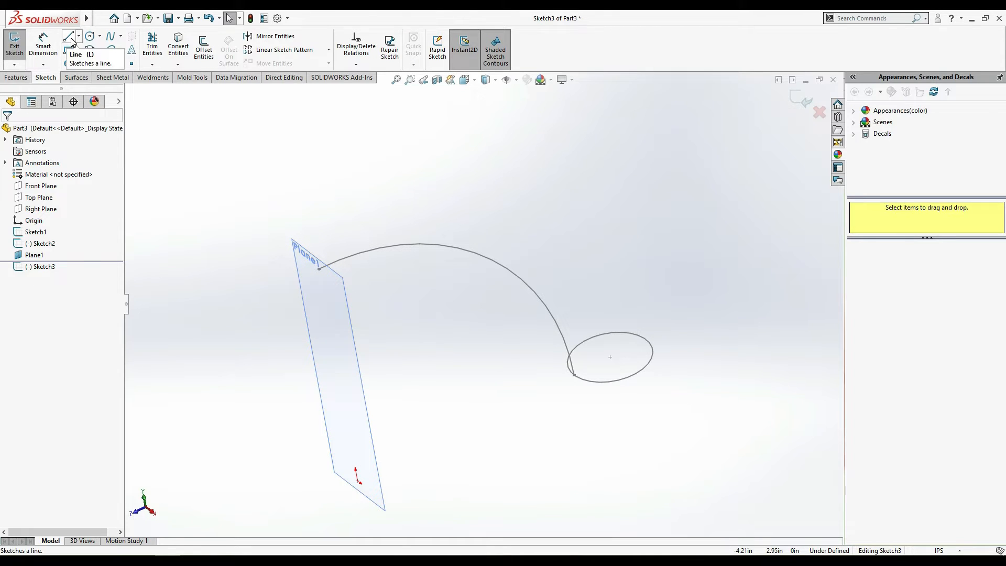
- Sketch a six-sided polygon with an inscribed circle of about 0.88 in diameter, centred below the arc's free endpoint
{"action": "left_click", "coordinate": [90, 63]}
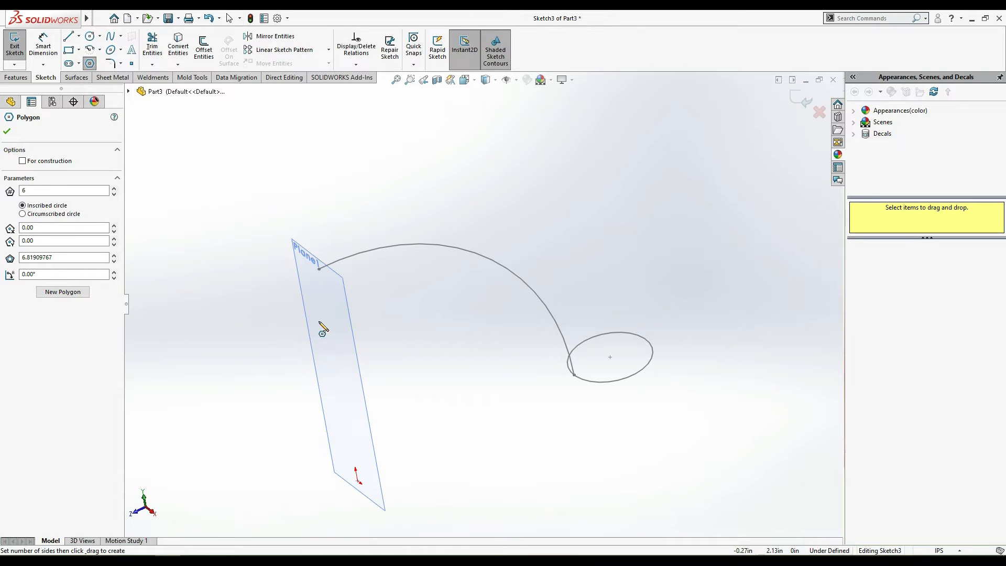
{"action": "left_click", "coordinate": [322, 322]}
{"action": "left_click", "coordinate": [338, 321]}
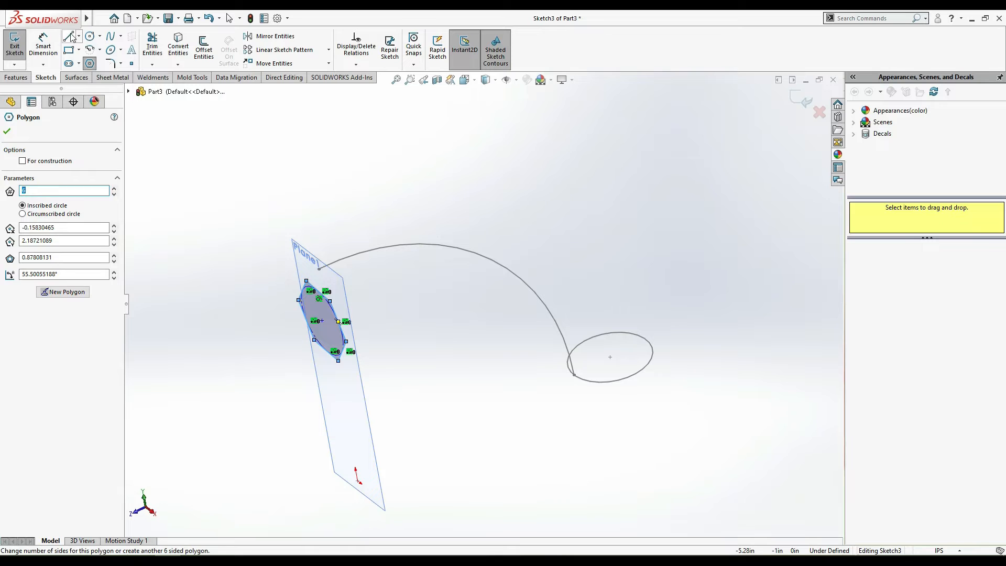
- Dimension the hexagon's short lower side nearest the circle to 3 in
{"action": "left_click", "coordinate": [47, 47]}
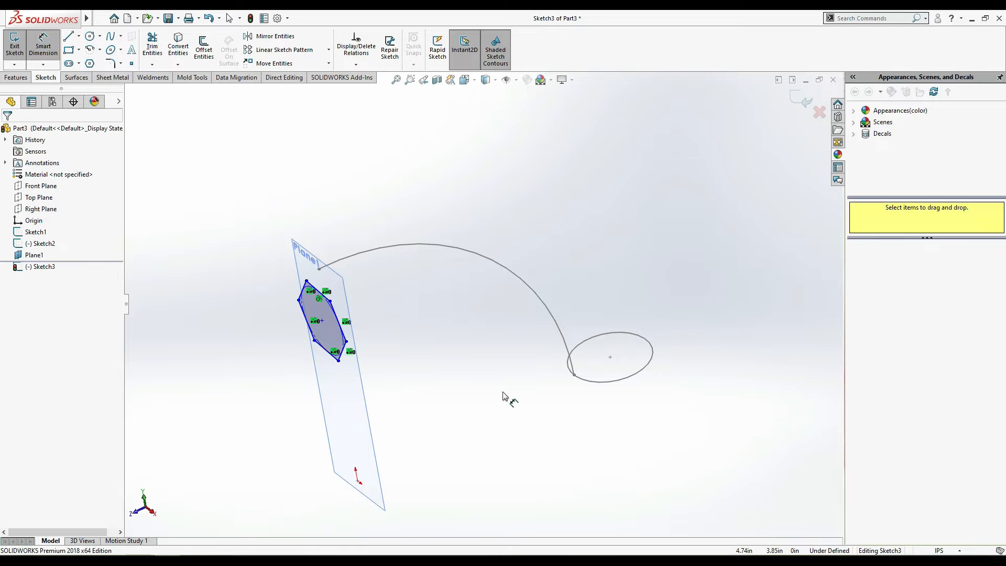
{"action": "left_click", "coordinate": [342, 356]}
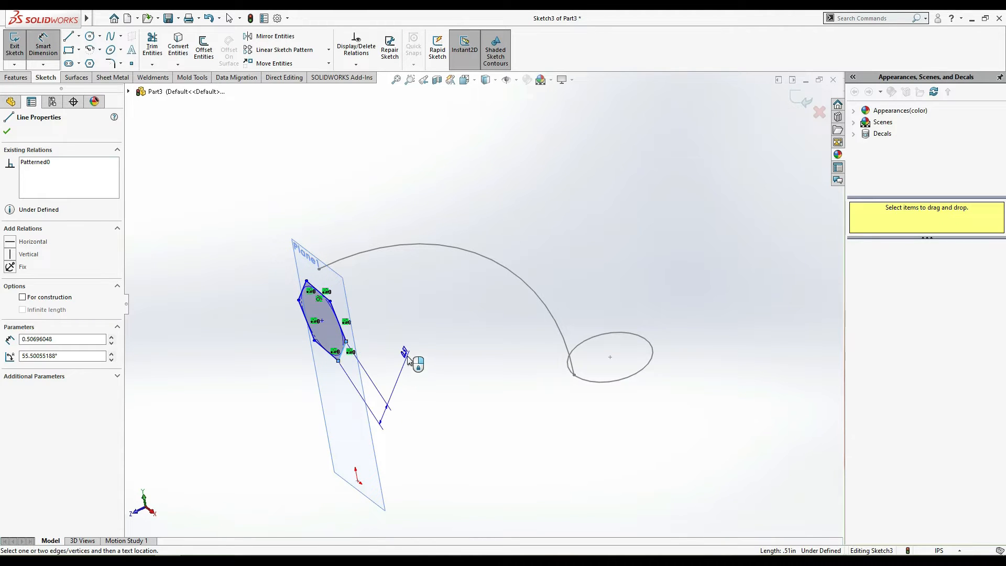
{"action": "left_click", "coordinate": [408, 361]}
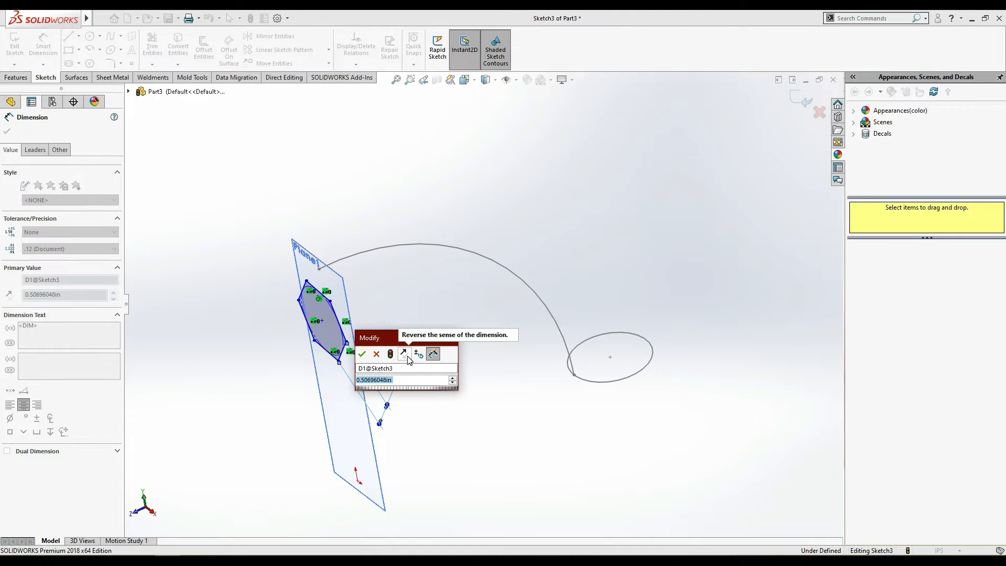
{"action": "type", "text": "3"}
{"action": "key", "text": "Return"}
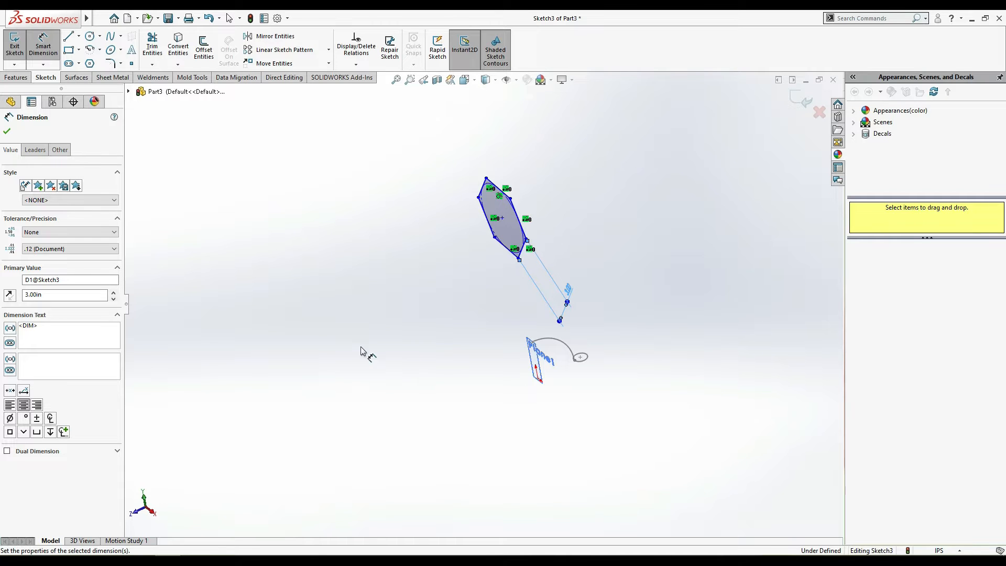
- Set the hexagon's side length to 1 in
{"action": "double_click", "coordinate": [567, 290]}
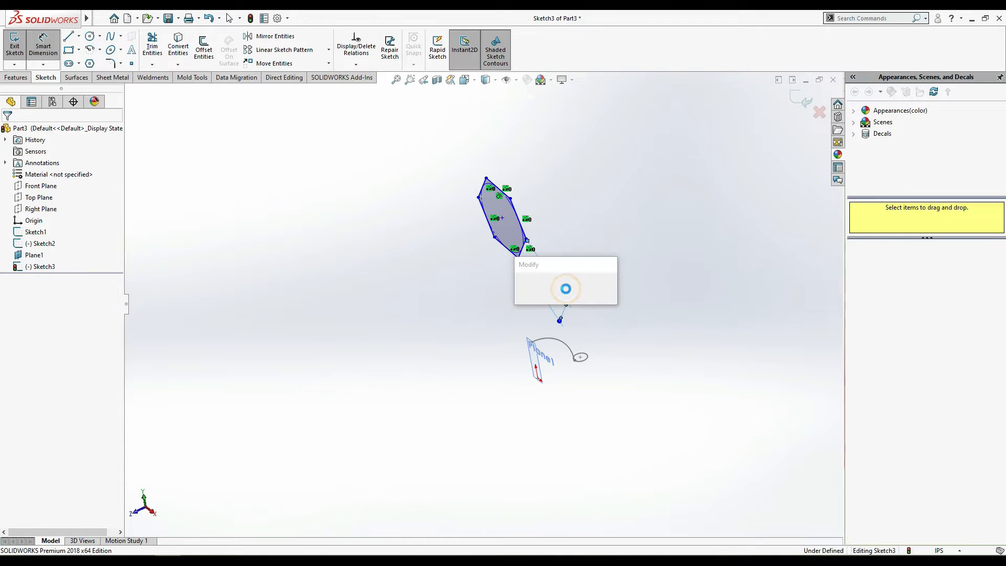
{"action": "type", "text": "1"}
{"action": "key", "text": "Return"}
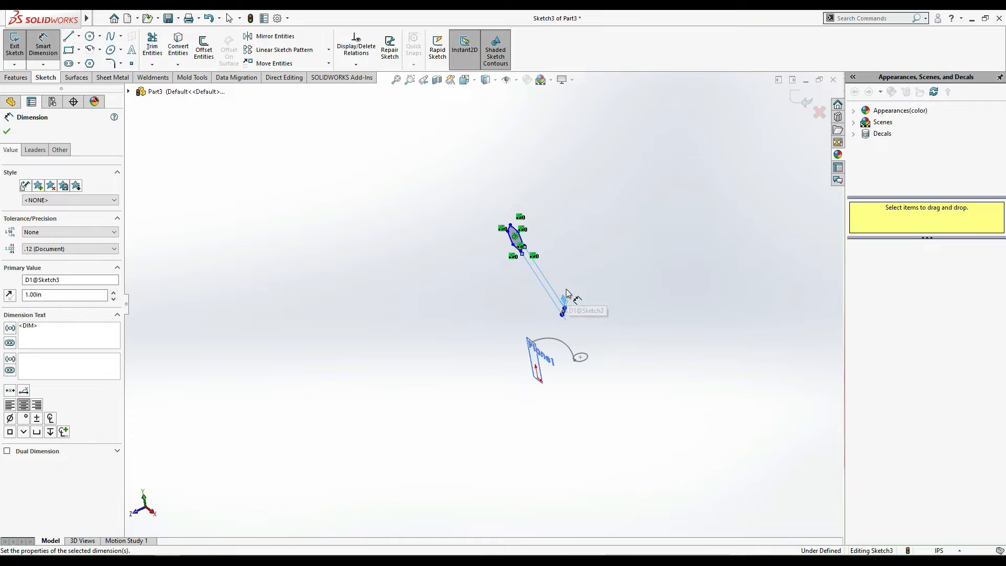
- Move the hexagon down onto the reference plane, just below the arc's free endpoint
{"action": "left_click", "coordinate": [396, 79]}
{"action": "scroll", "coordinate": [477, 255], "scroll_direction": "up", "scroll_amount": 2}
{"action": "scroll", "coordinate": [497, 270], "scroll_direction": "down", "scroll_amount": 4}
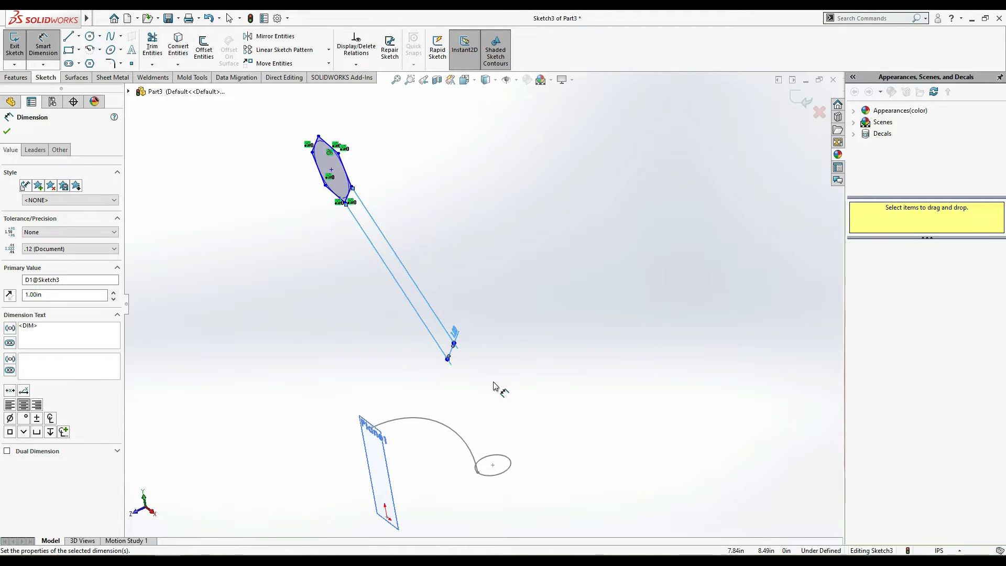
{"action": "scroll", "coordinate": [495, 388], "scroll_direction": "down", "scroll_amount": 2}
{"action": "scroll", "coordinate": [498, 371], "scroll_direction": "up", "scroll_amount": 1}
{"action": "scroll", "coordinate": [431, 209], "scroll_direction": "up", "scroll_amount": 1}
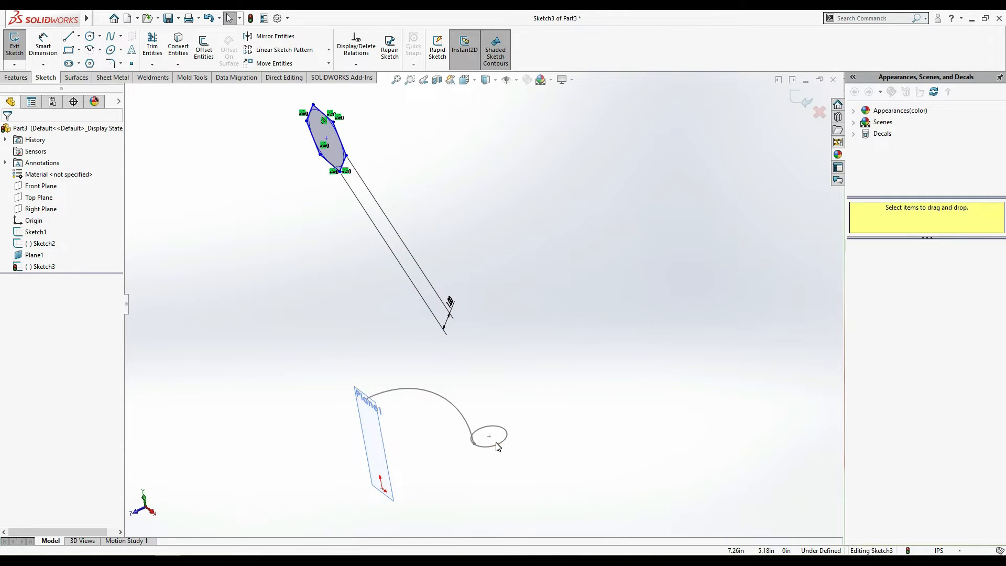
{"action": "mouse_move", "coordinate": [346, 162]}
{"action": "left_mouse_down"}
{"action": "mouse_move", "coordinate": [321, 292]}
{"action": "mouse_move", "coordinate": [349, 458]}
{"action": "mouse_move", "coordinate": [377, 476]}
{"action": "left_mouse_up"}
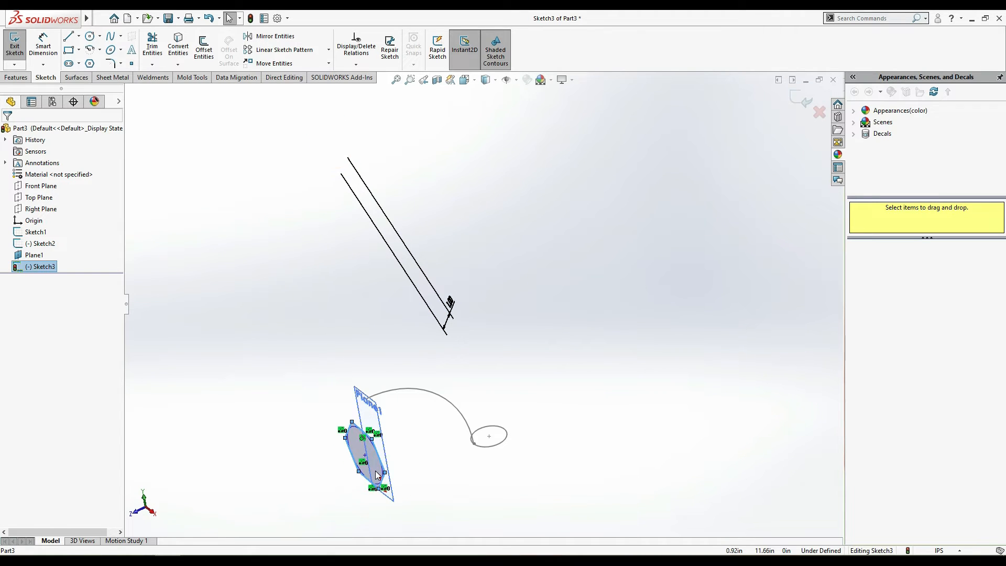
{"action": "left_click", "coordinate": [569, 380]}
- Make the hexagon's corner nearest the circle coincident with the arc's free endpoint and exit the sketch
{"action": "scroll", "coordinate": [399, 402], "scroll_direction": "down", "scroll_amount": 5}
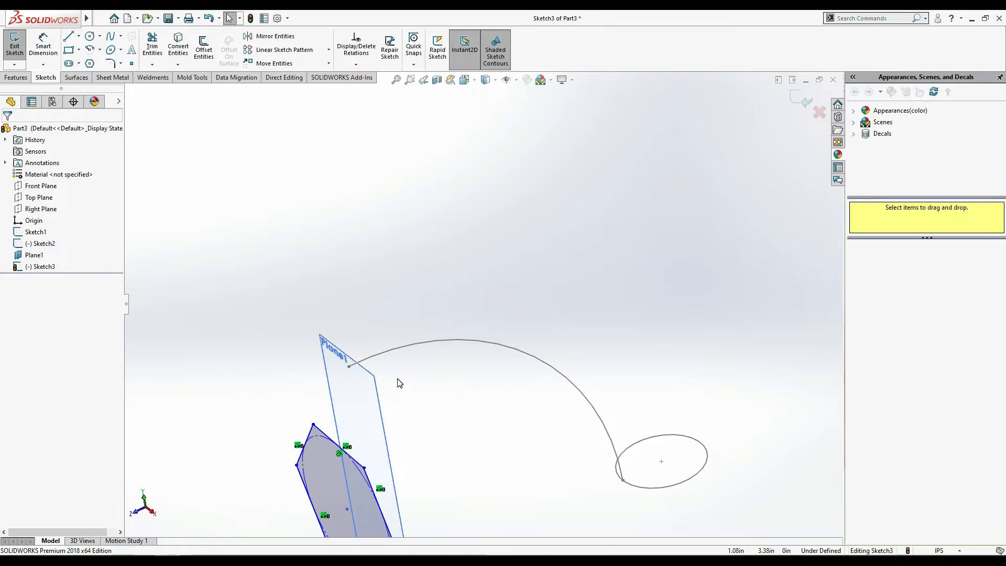
{"action": "scroll", "coordinate": [399, 382], "scroll_direction": "up", "scroll_amount": 3}
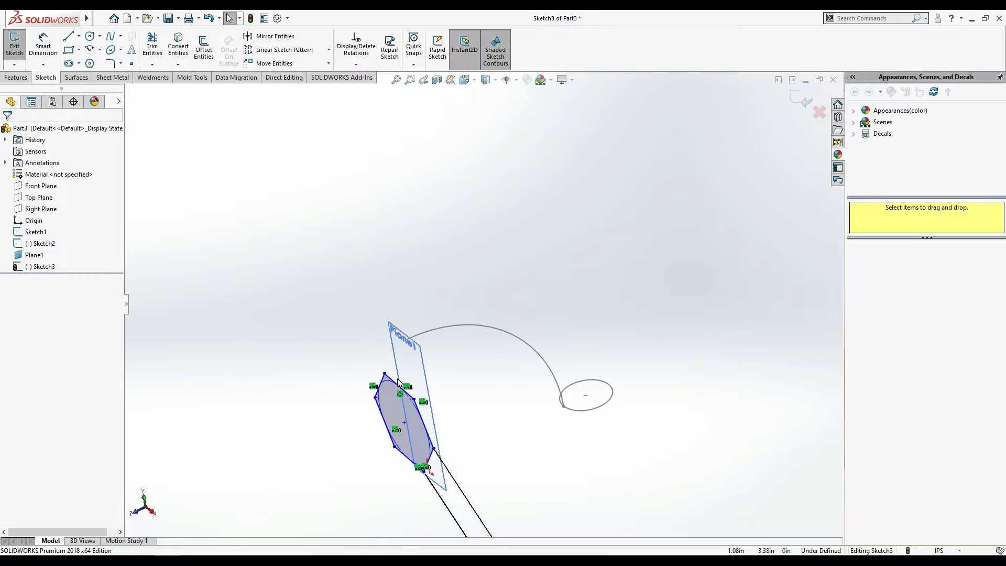
{"action": "left_click", "coordinate": [433, 450]}
{"action": "scroll", "coordinate": [406, 328], "scroll_direction": "down", "scroll_amount": 5}
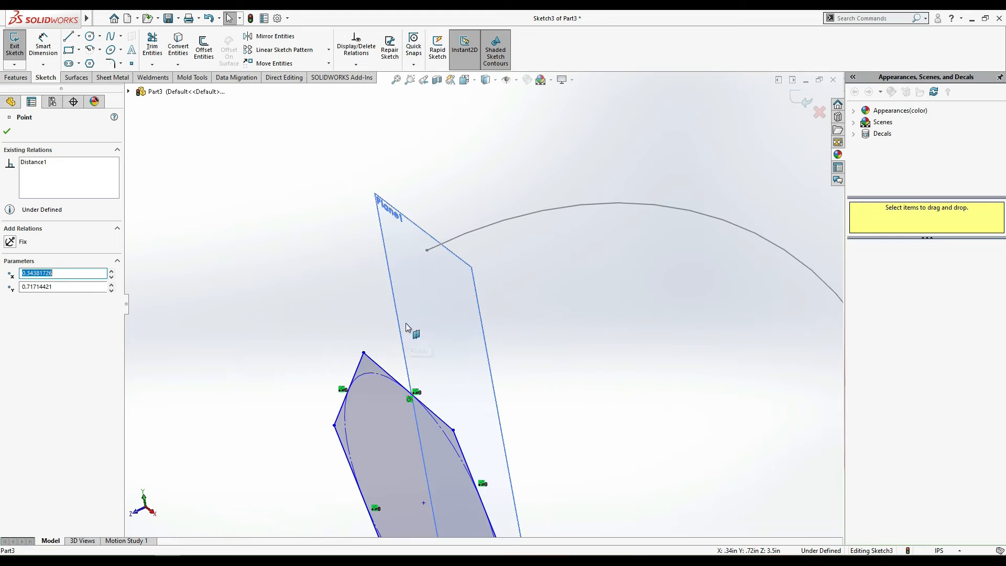
{"action": "left_click", "coordinate": [426, 250], "text": "ctrl"}
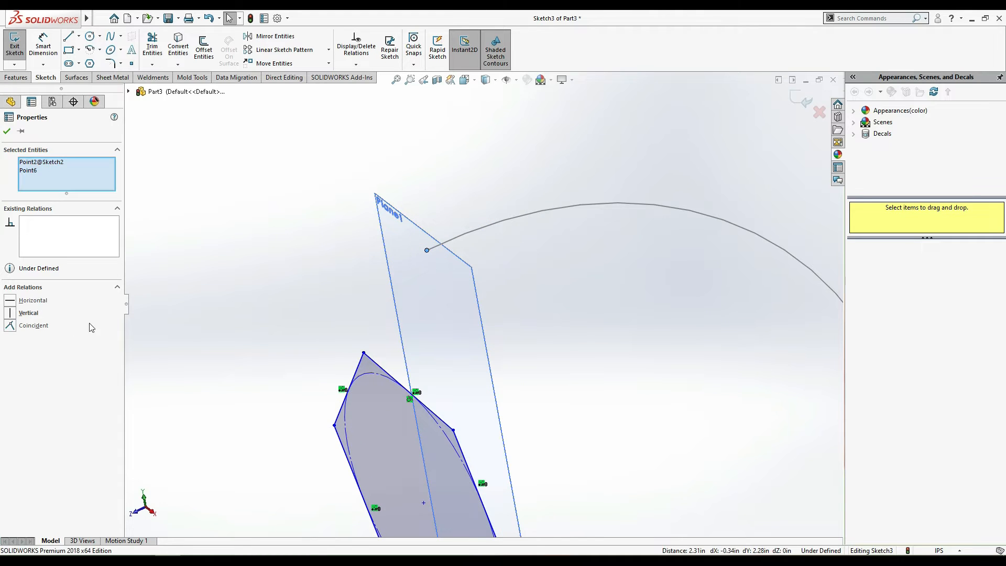
{"action": "left_click", "coordinate": [16, 326]}
{"action": "left_click", "coordinate": [7, 131]}
{"action": "scroll", "coordinate": [471, 271], "scroll_direction": "up", "scroll_amount": 5}
{"action": "double_click", "coordinate": [545, 309]}
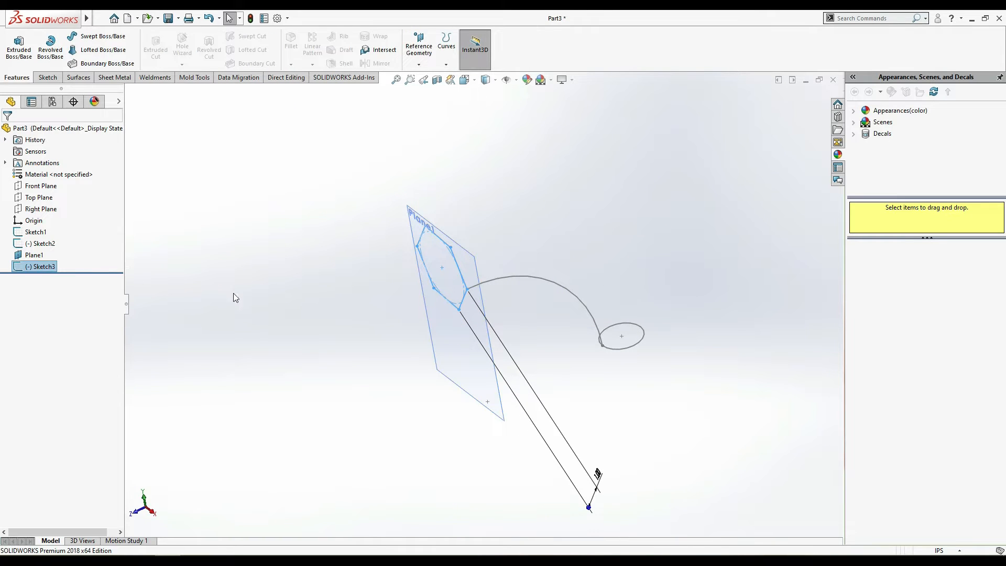
- Hide the reference plane that carries the hexagon sketch
{"action": "right_click", "coordinate": [35, 255]}
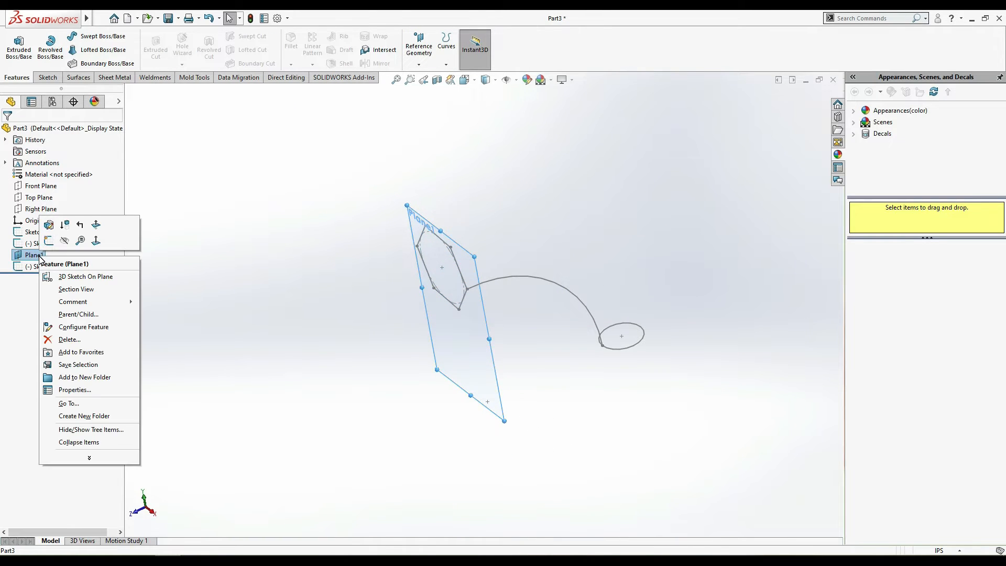
{"action": "left_click", "coordinate": [65, 225]}
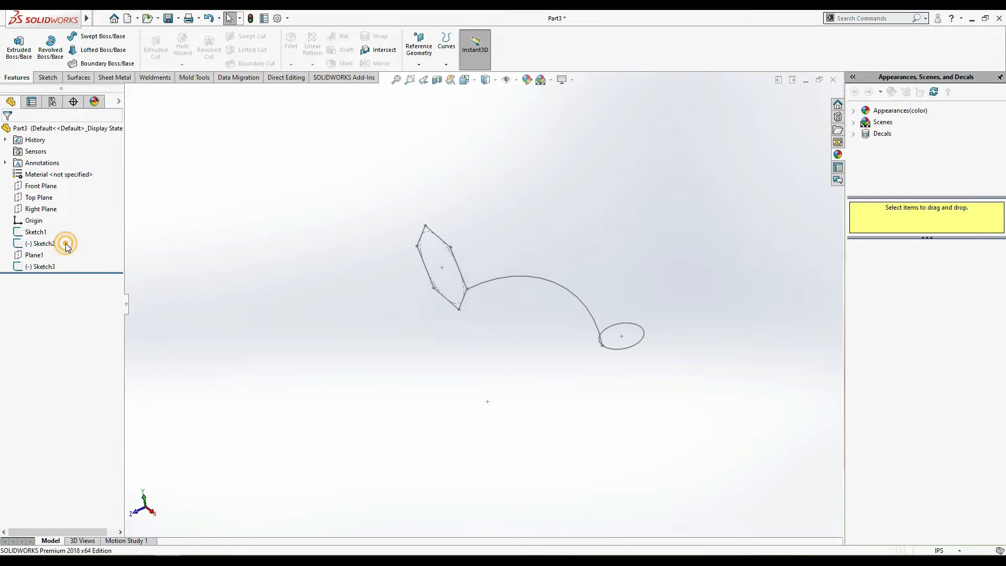
{"action": "left_click", "coordinate": [388, 361]}
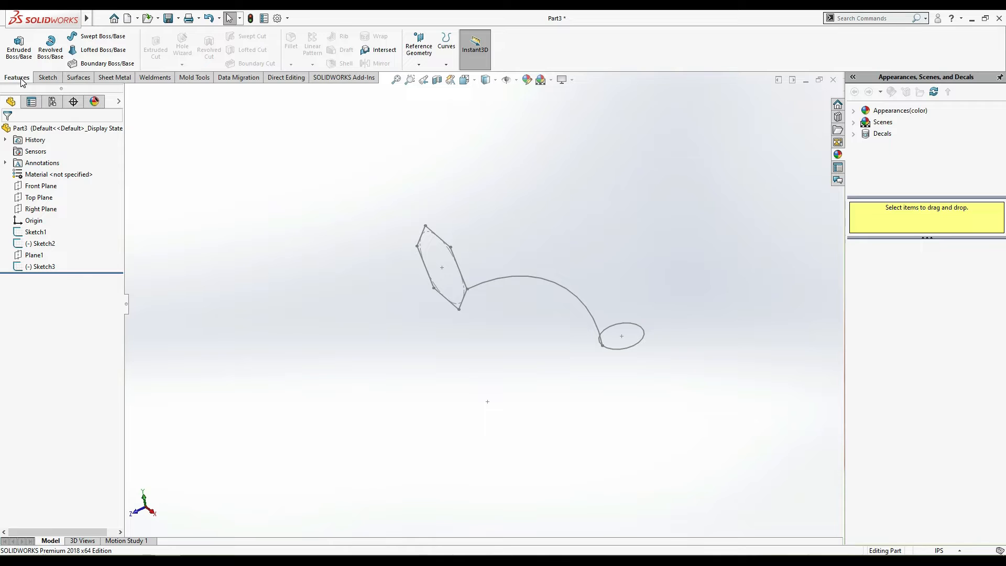
- Start a Lofted Boss/Base with the circle sketch and the hexagon sketch as its profiles
{"action": "left_click", "coordinate": [104, 50]}
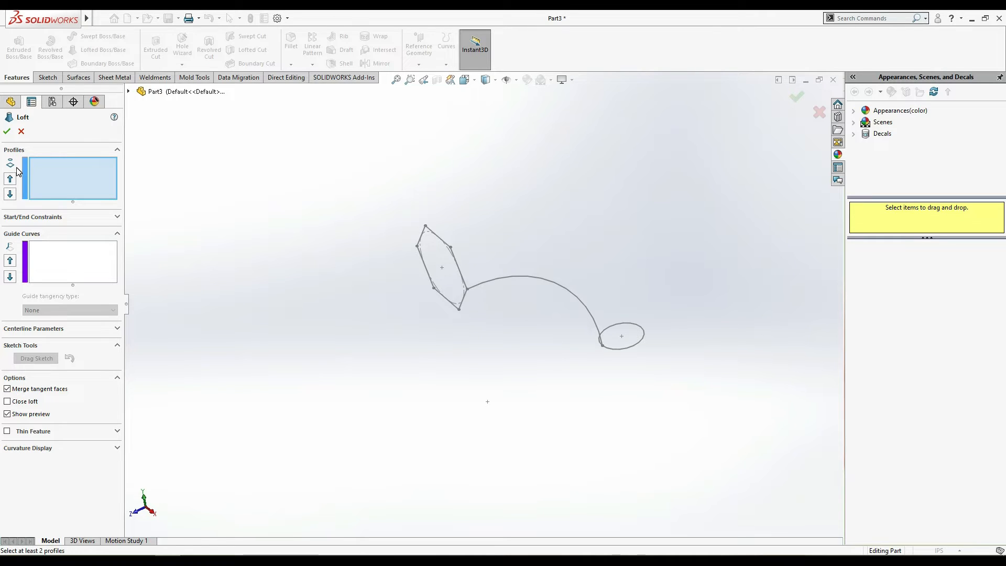
{"action": "left_click", "coordinate": [633, 347]}
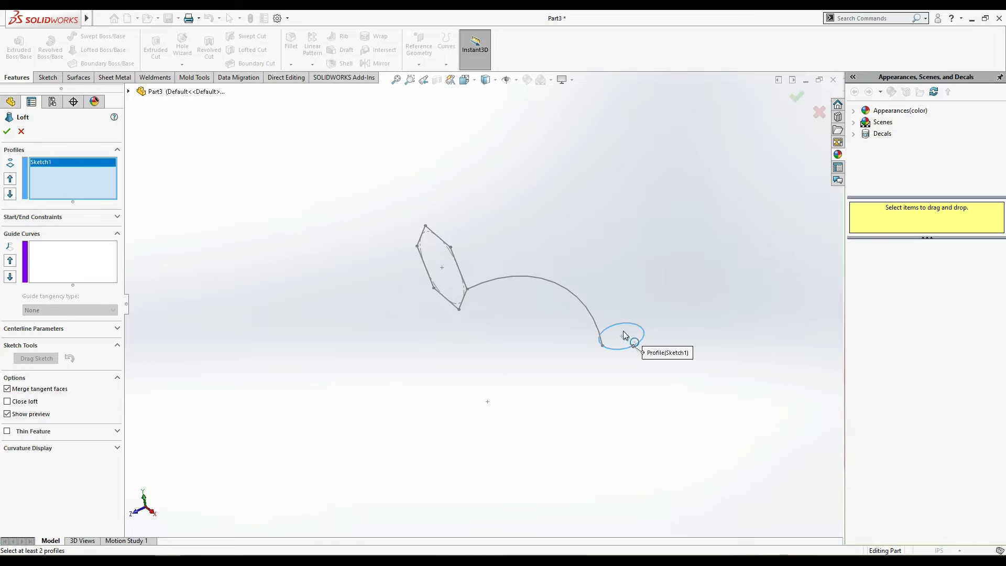
{"action": "left_click", "coordinate": [458, 260]}
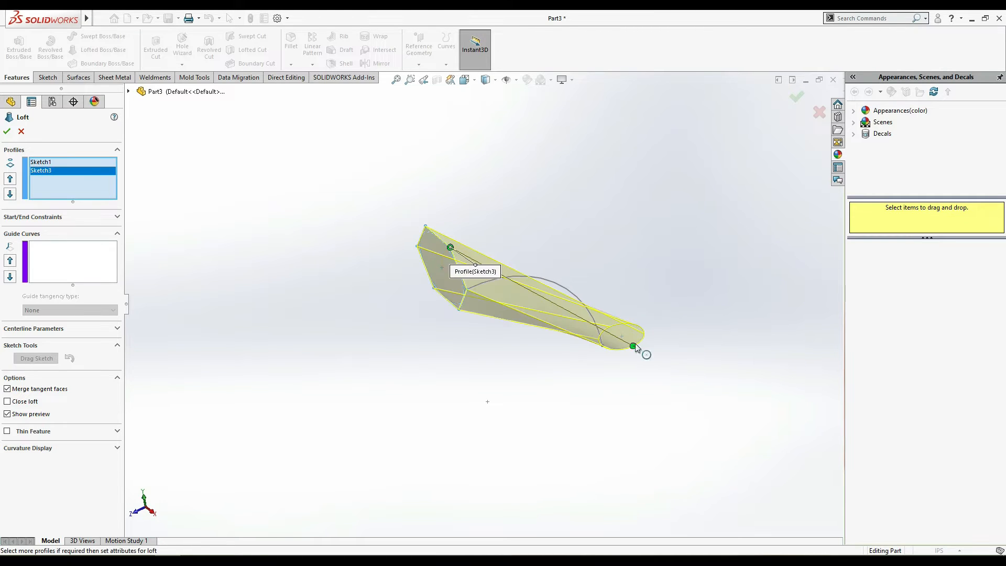
- Add the arc sketch as the loft's guide curve and complete the loft
{"action": "middle_click_drag", "start_coordinate": [631, 334], "coordinate": [617, 329]}
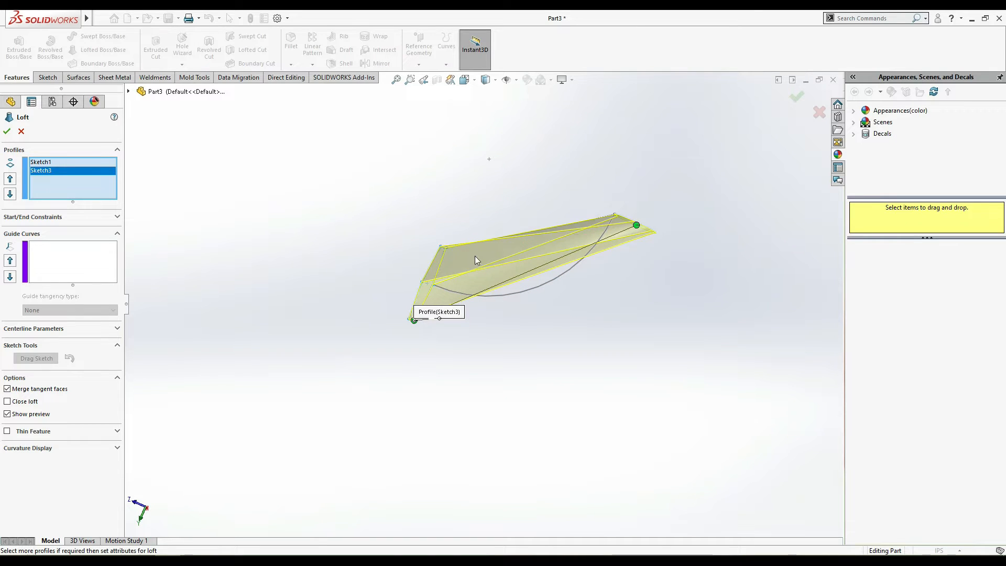
{"action": "left_click", "coordinate": [88, 272]}
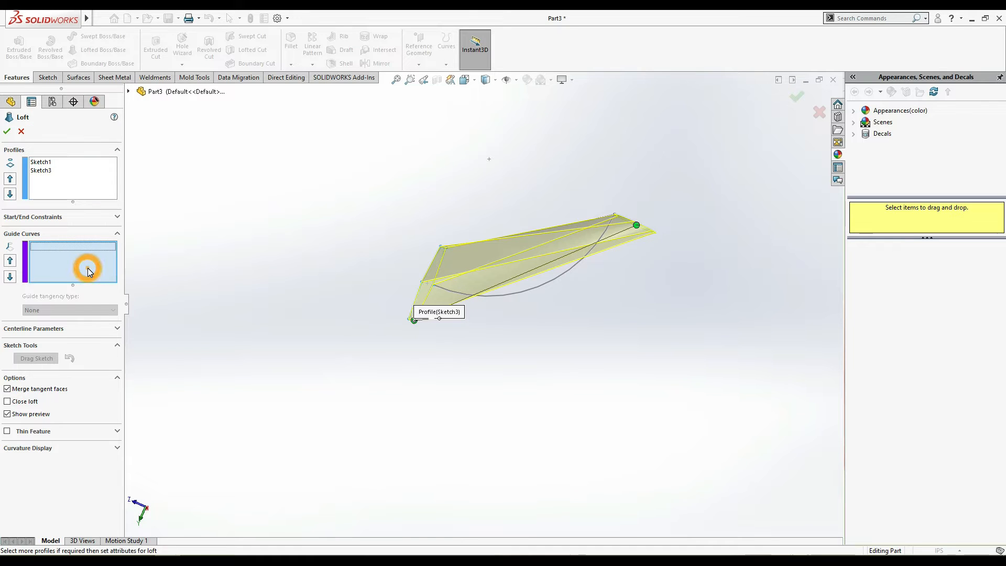
{"action": "left_click", "coordinate": [508, 296]}
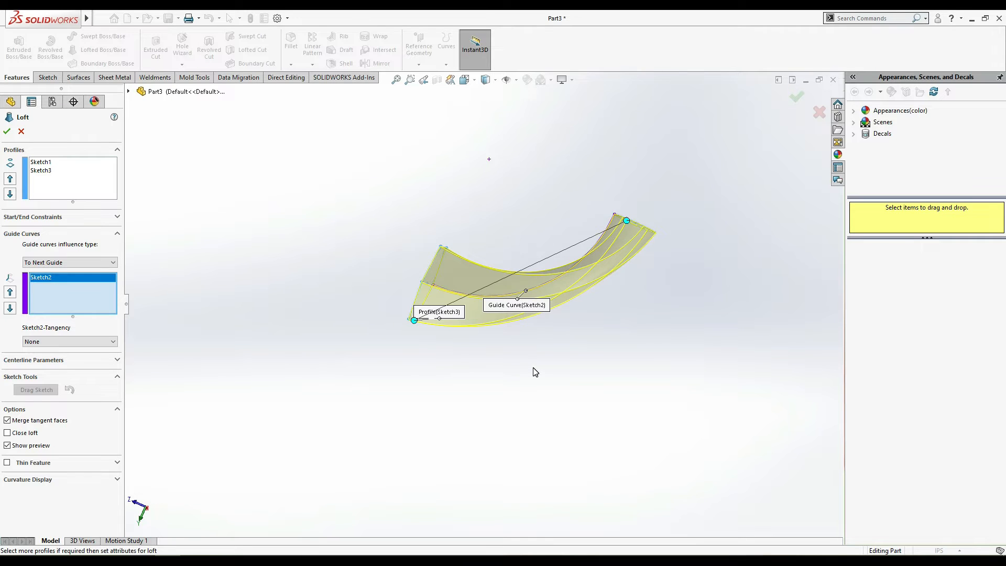
{"action": "key", "text": "ctrl+7"}
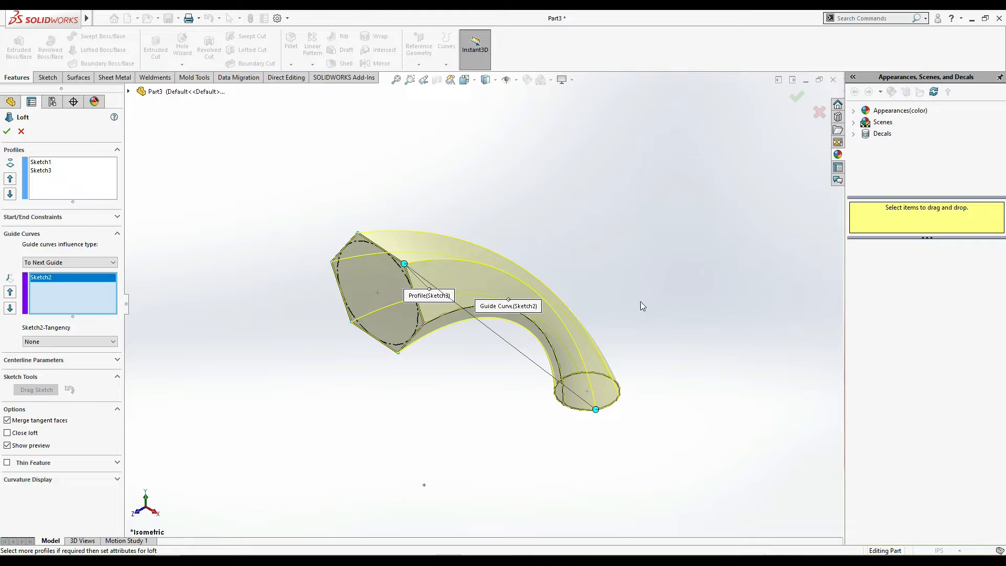
{"action": "key", "text": "Down"}
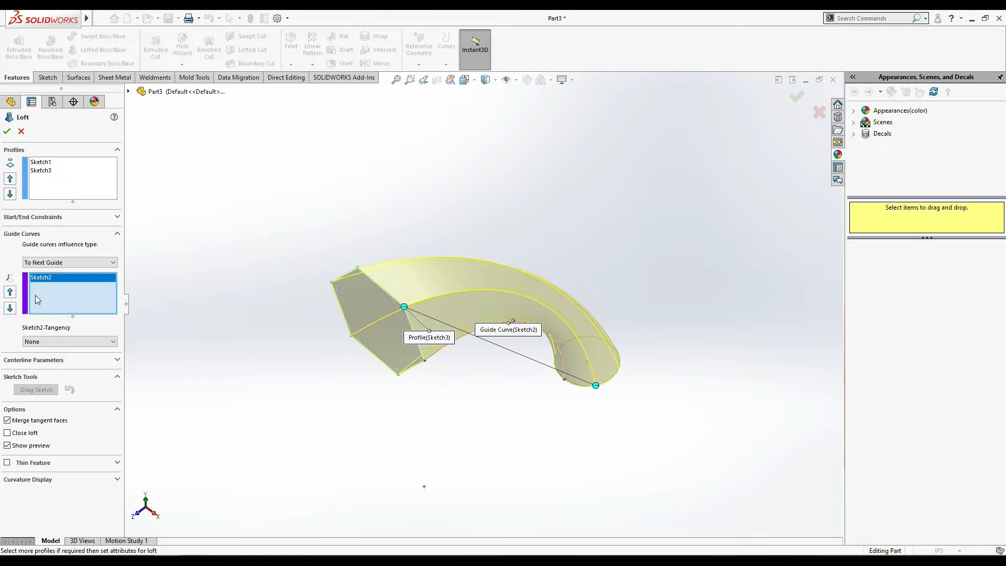
{"action": "left_click", "coordinate": [7, 131]}
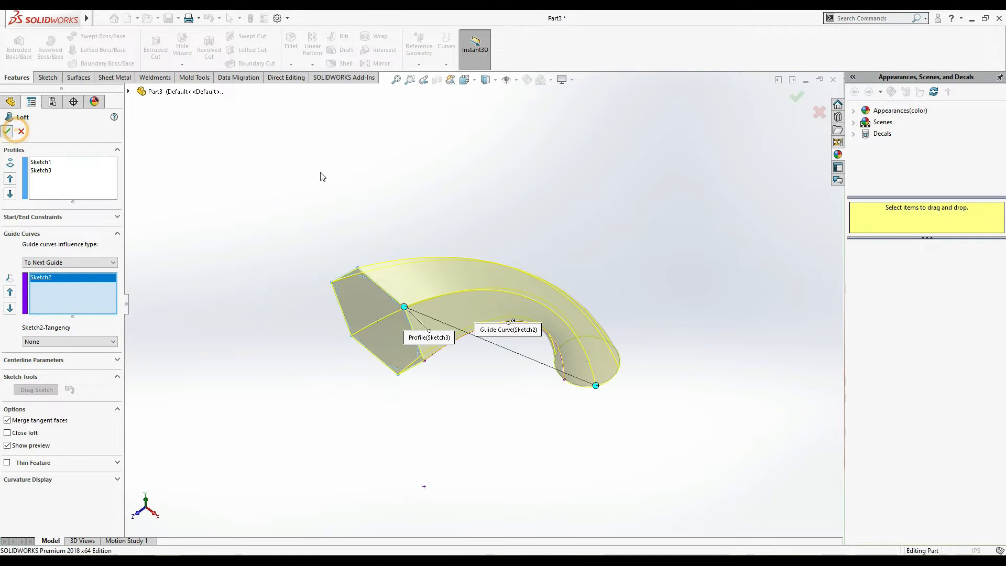
- Open the finished loft feature for editing, review its profiles, guide curve, start/end constraints and sketch tools, and close it
{"action": "key", "text": "Up"}
{"action": "key", "text": "Up"}
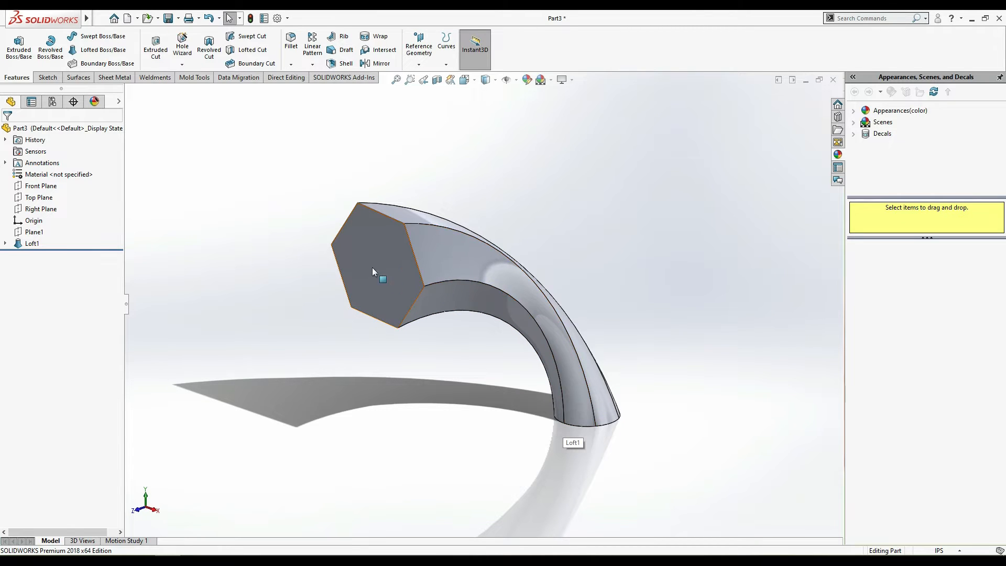
{"action": "right_click", "coordinate": [20, 244]}
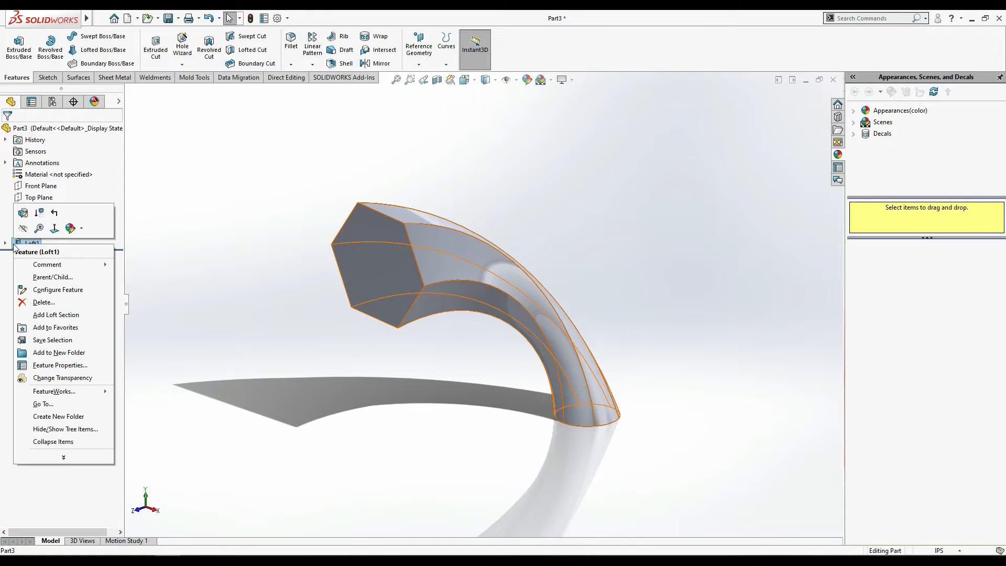
{"action": "left_click", "coordinate": [23, 213]}
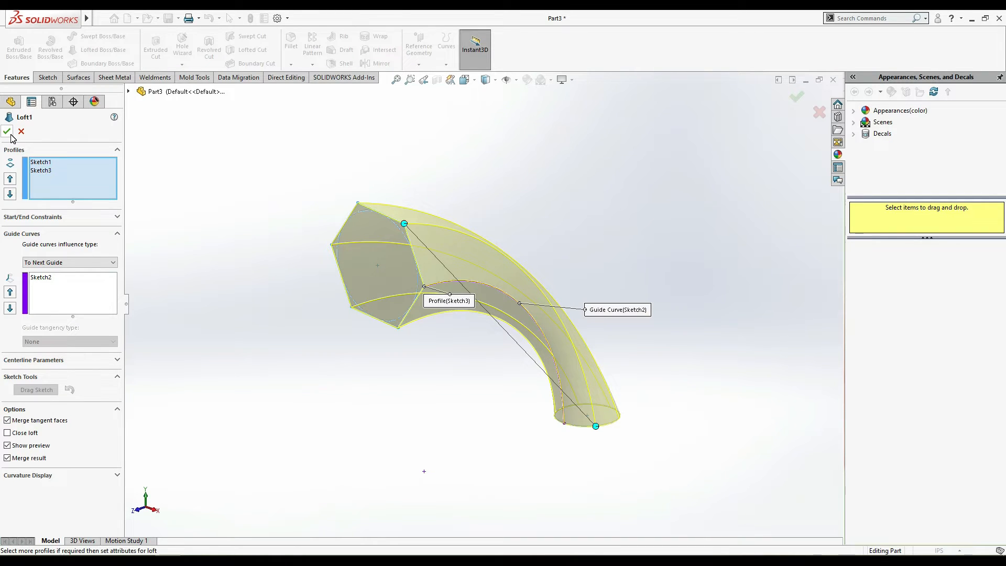
{"action": "left_click", "coordinate": [35, 210]}
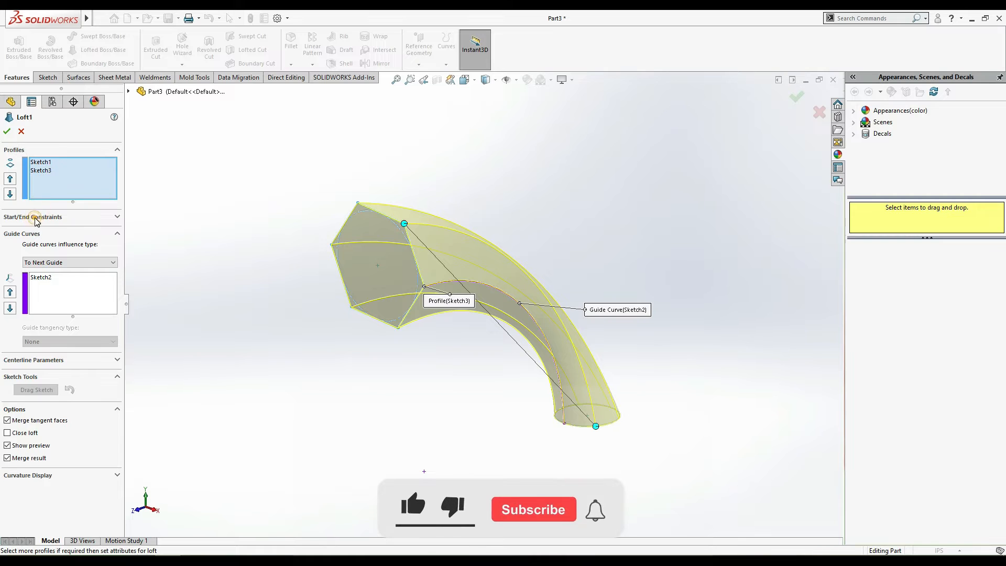
{"action": "left_click", "coordinate": [35, 217]}
{"action": "left_click", "coordinate": [34, 217]}
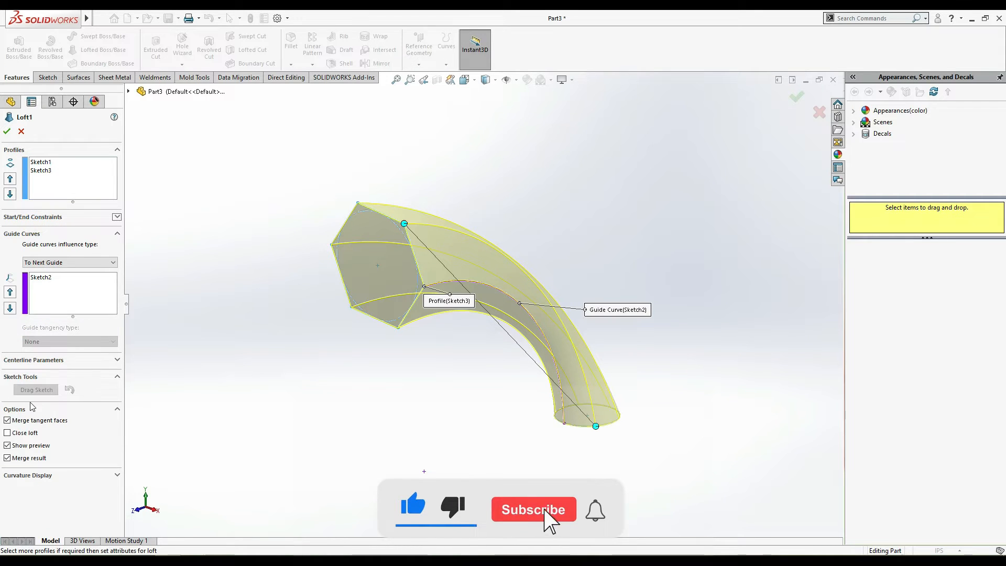
{"action": "left_click", "coordinate": [46, 377]}
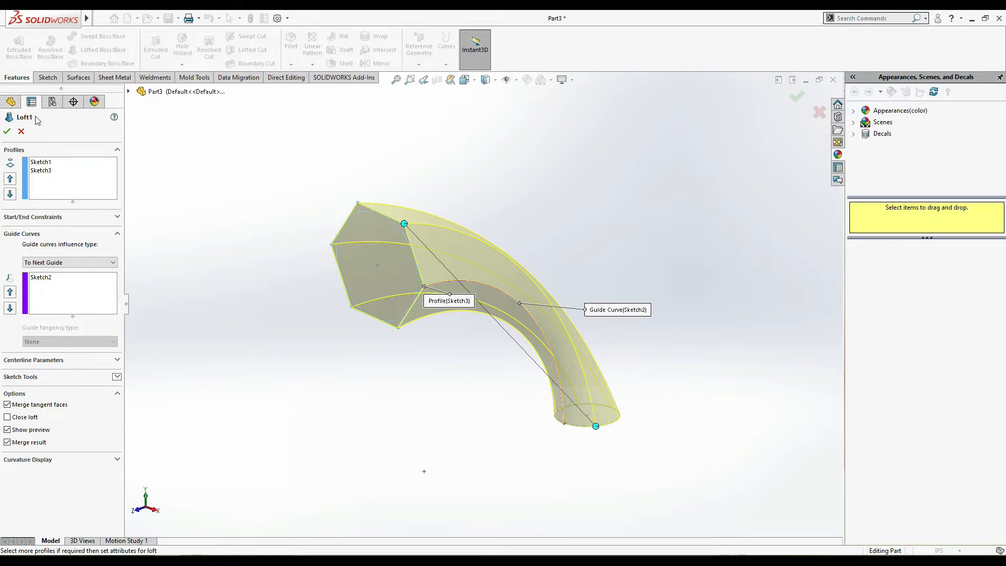
{"action": "left_click", "coordinate": [7, 131]}
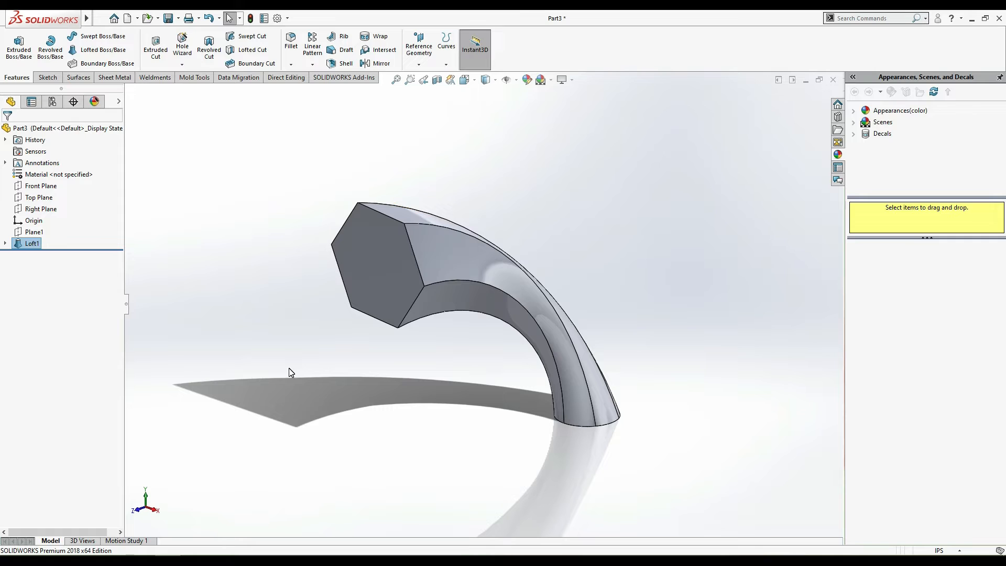
- Delete the loft feature while keeping its absorbed sketches
{"action": "right_click", "coordinate": [21, 246]}
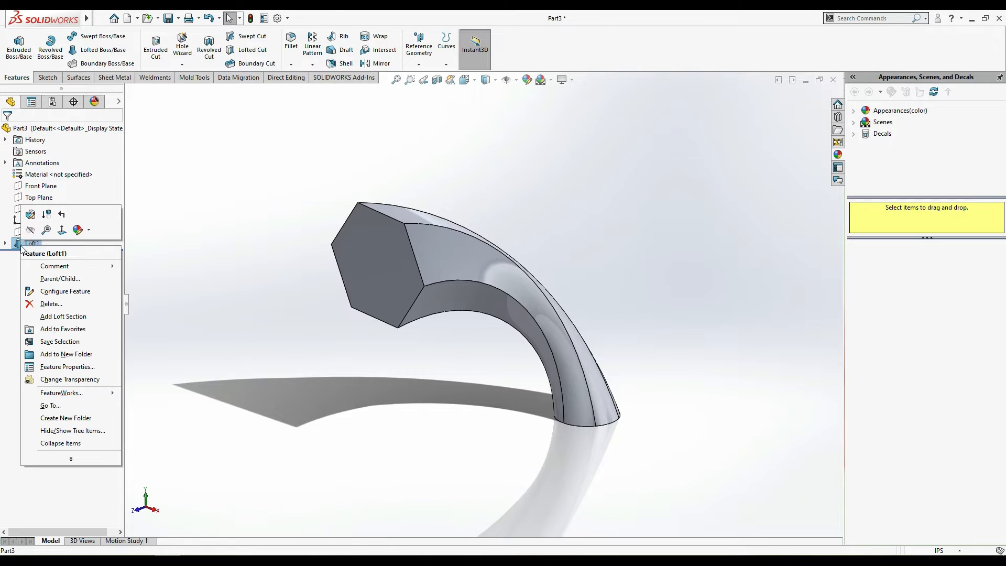
{"action": "left_click", "coordinate": [39, 303]}
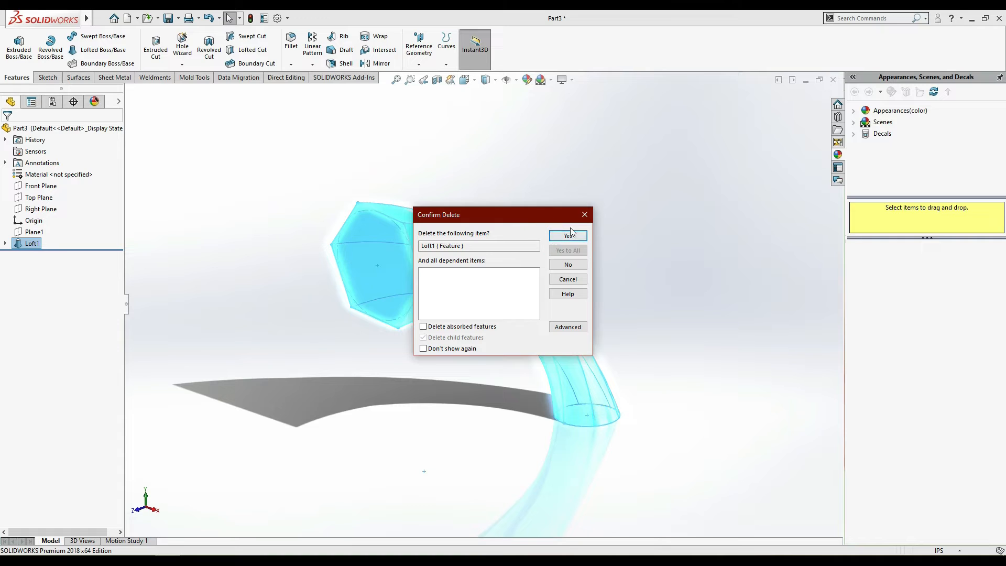
{"action": "left_click_drag", "start_coordinate": [537, 217], "coordinate": [802, 141]}
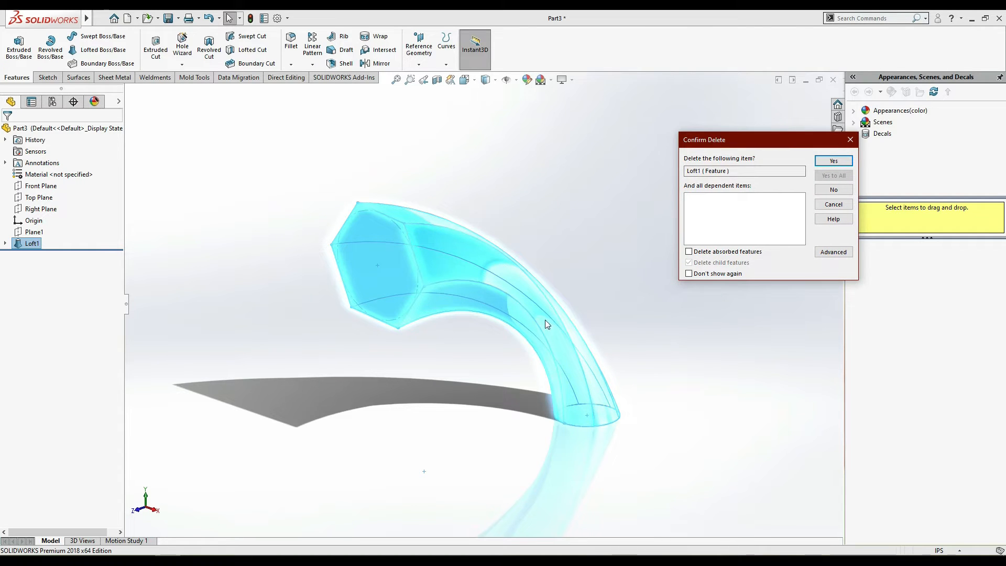
{"action": "left_click", "coordinate": [833, 161]}
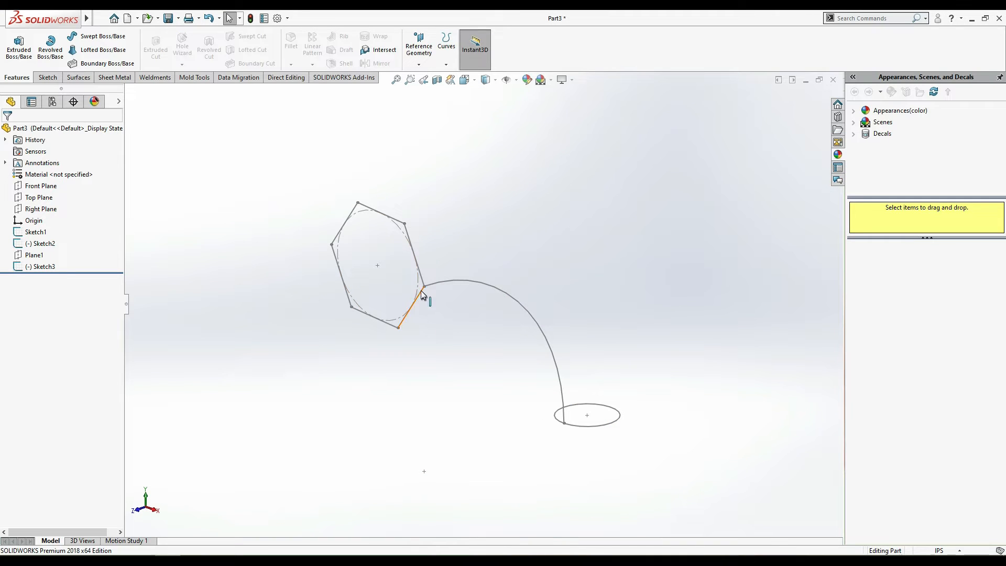
- Edit the hexagon sketch, delete the coincident relation at the arc's free end, and move the hexagon down away from the arc
{"action": "left_click", "coordinate": [424, 287]}
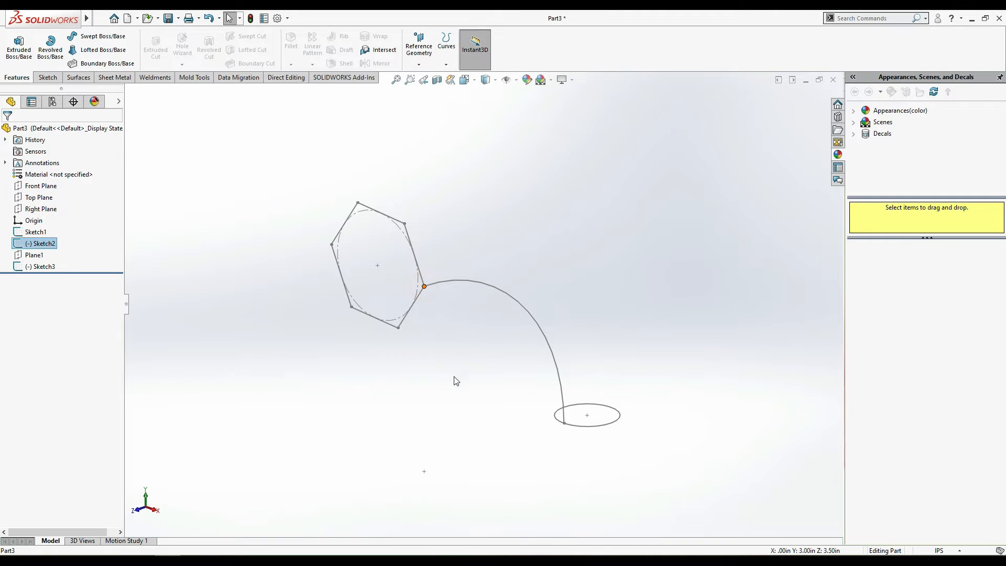
{"action": "left_click", "coordinate": [32, 266]}
{"action": "left_click", "coordinate": [39, 239]}
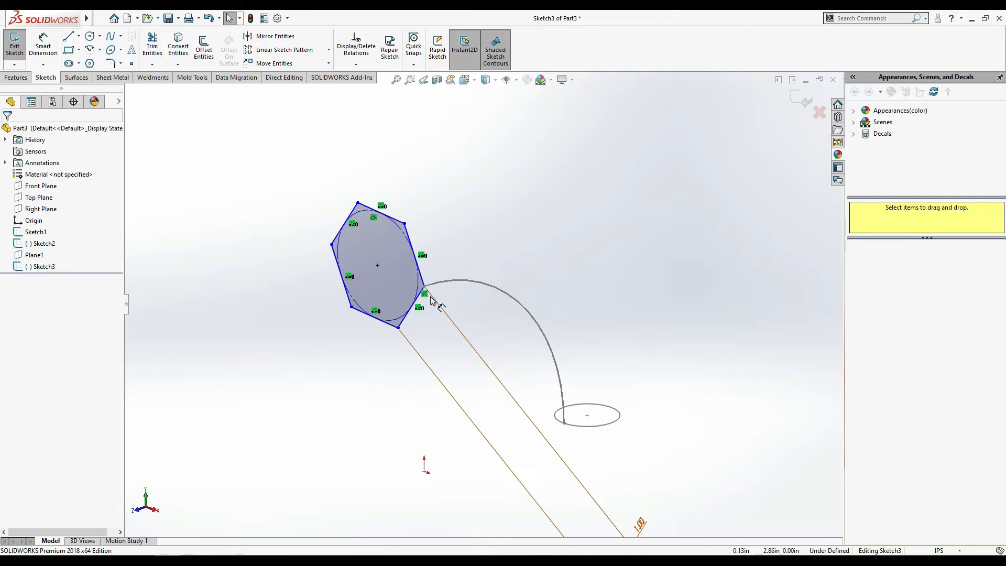
{"action": "left_click", "coordinate": [424, 293]}
{"action": "key", "text": "Delete"}
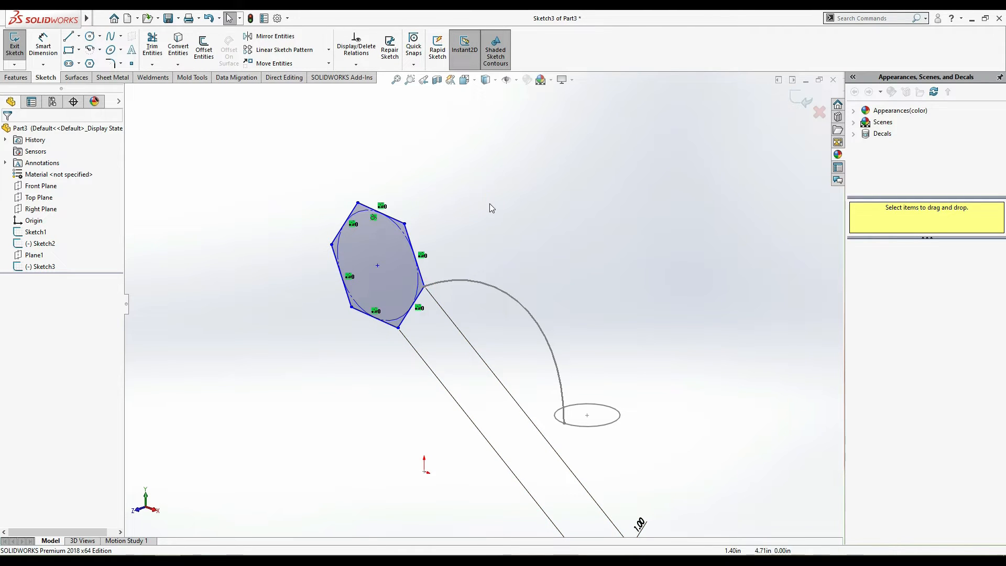
{"action": "left_click_drag", "start_coordinate": [396, 272], "coordinate": [386, 323]}
{"action": "left_click", "coordinate": [632, 217]}
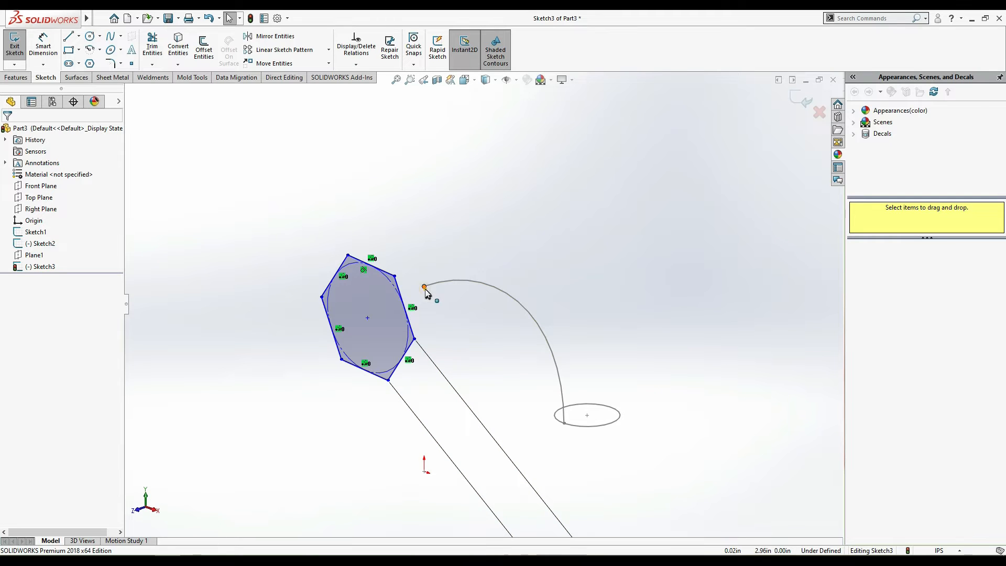
{"action": "left_click", "coordinate": [389, 381]}
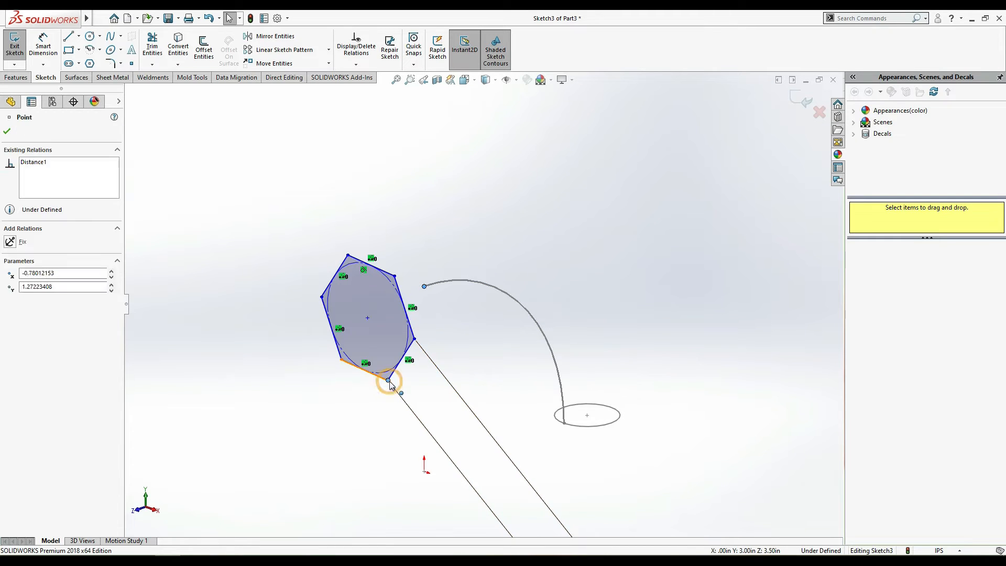
{"action": "left_click", "coordinate": [401, 392], "text": "ctrl"}
{"action": "left_click", "coordinate": [7, 132]}
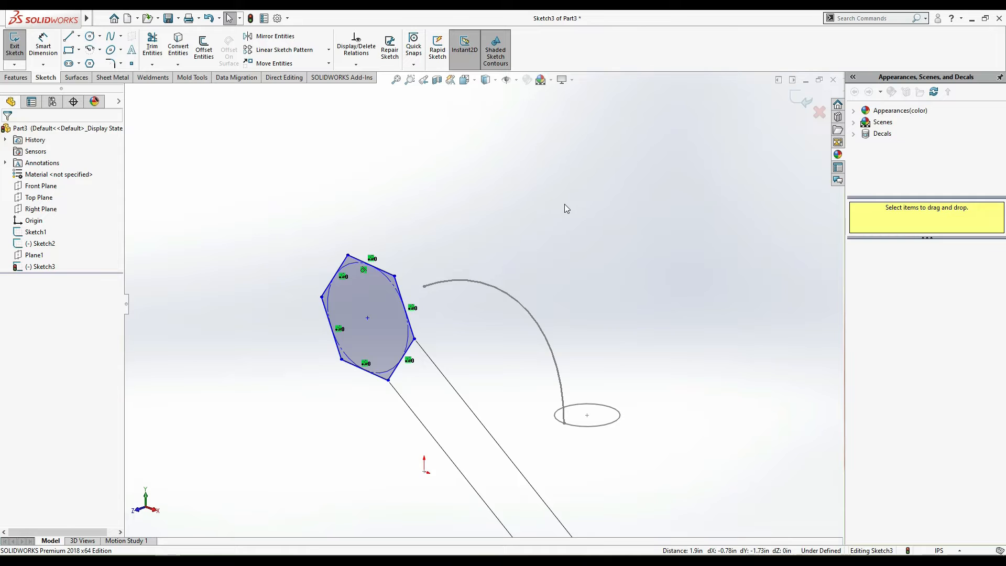
- Make the hexagon's lowest corner coincident with the arc's free endpoint and exit the sketch
{"action": "left_click", "coordinate": [424, 286]}
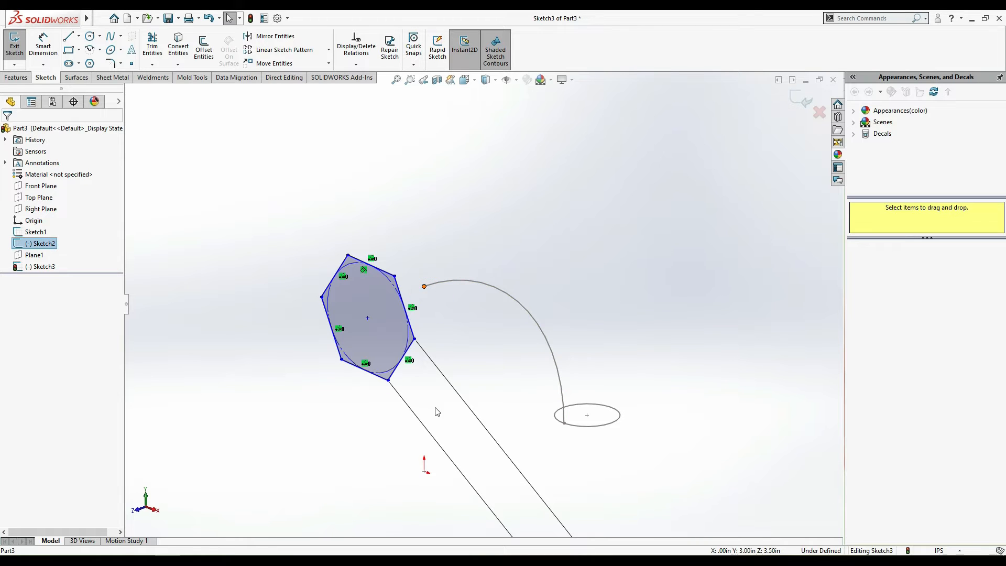
{"action": "left_click", "coordinate": [389, 380], "text": "ctrl"}
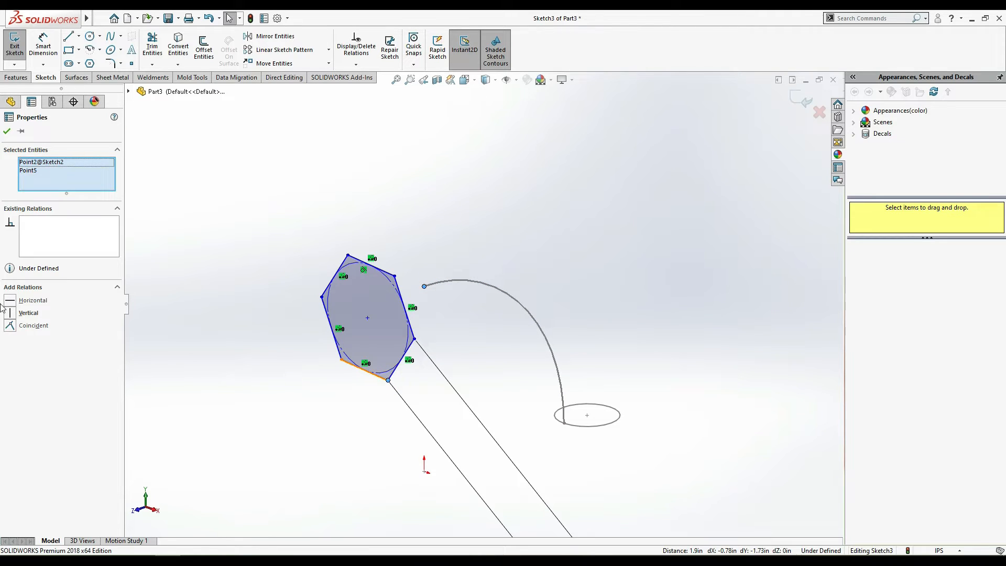
{"action": "left_click", "coordinate": [9, 326]}
{"action": "left_click", "coordinate": [270, 238]}
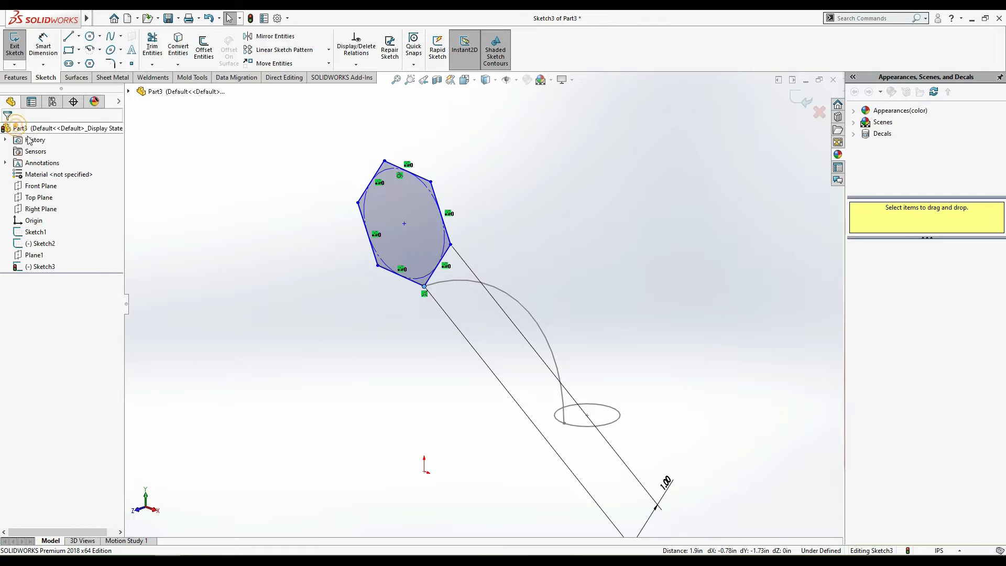
{"action": "double_click", "coordinate": [612, 263]}
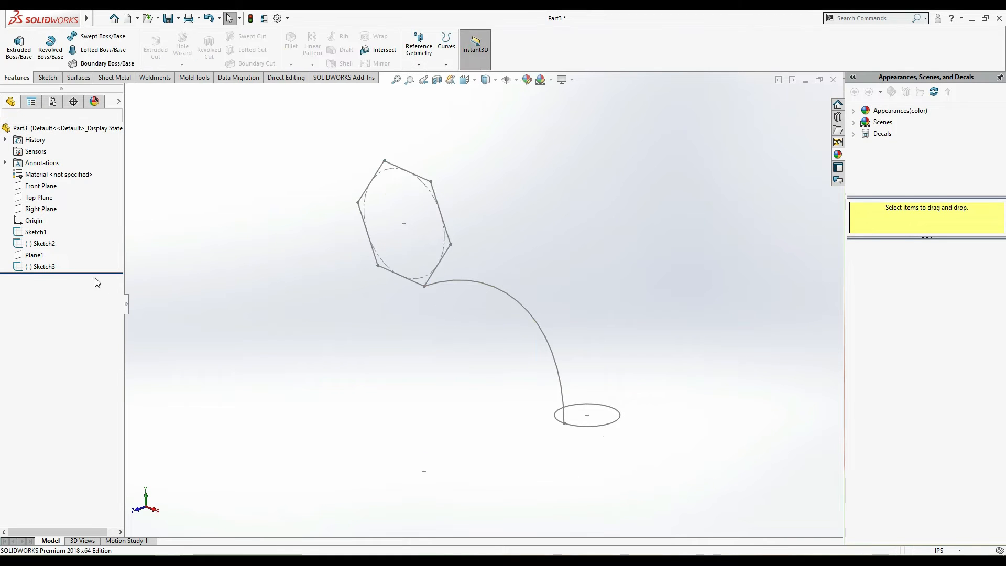
- Create a Lofted Boss/Base from the hexagon sketch to the circle sketch with the arc sketch as its guide curve
{"action": "left_click", "coordinate": [101, 50]}
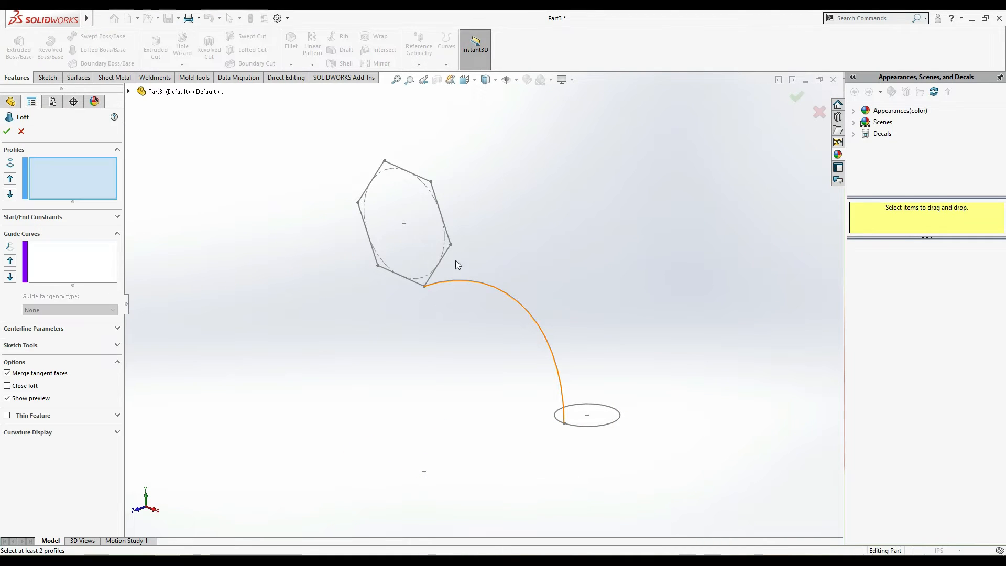
{"action": "left_click", "coordinate": [448, 257]}
{"action": "left_click", "coordinate": [612, 423]}
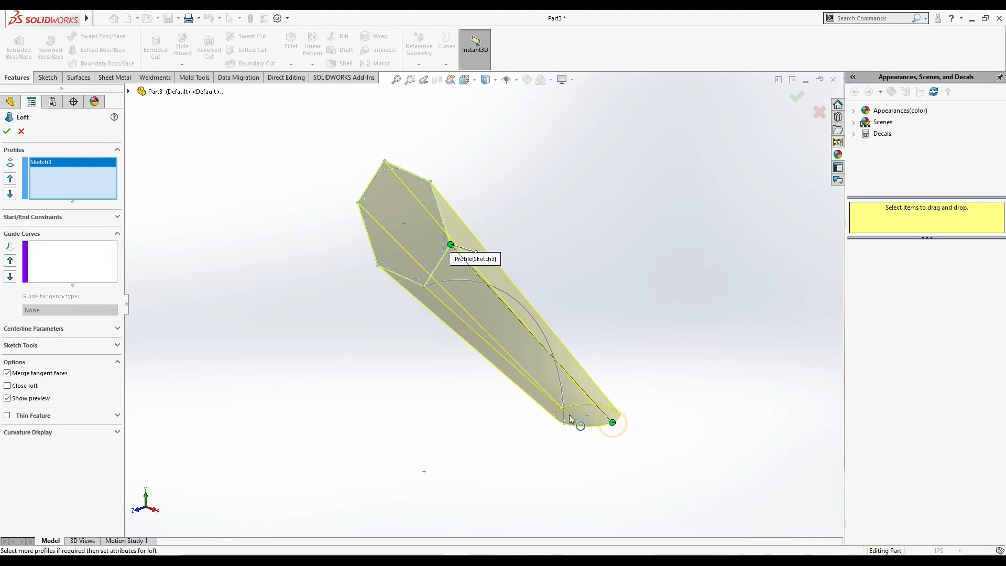
{"action": "left_click", "coordinate": [52, 261]}
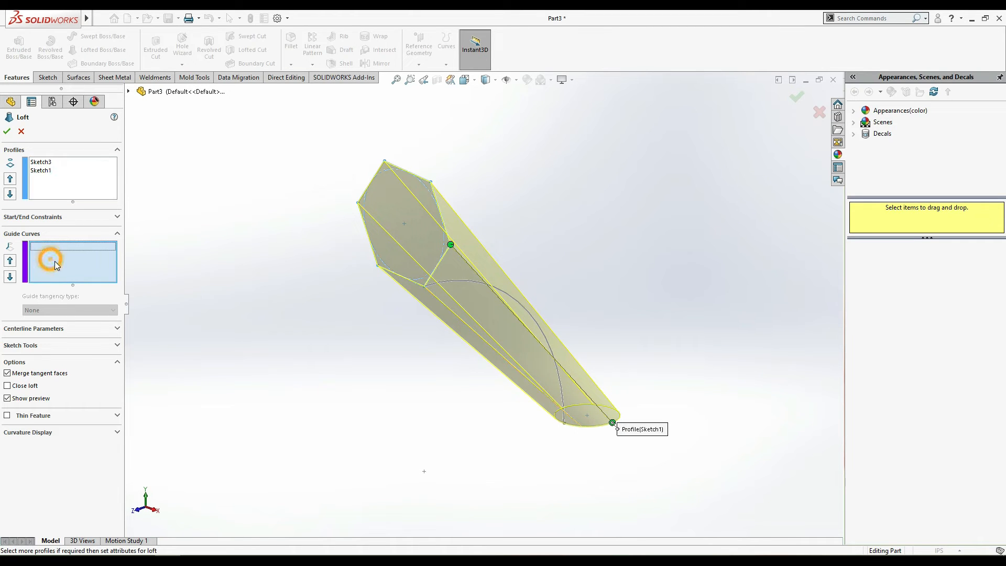
{"action": "left_click", "coordinate": [555, 370]}
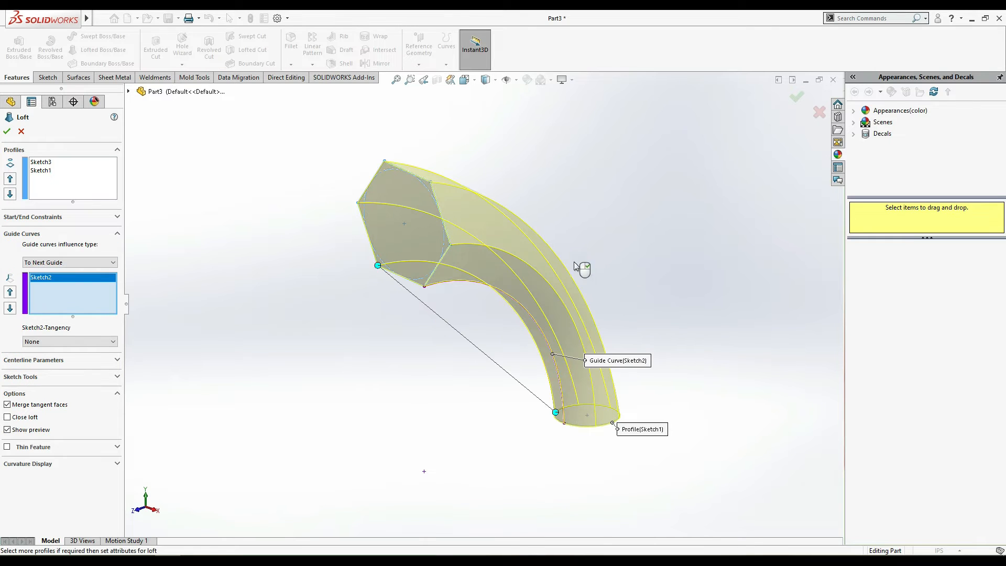
{"action": "left_click", "coordinate": [7, 131]}
{"action": "left_click", "coordinate": [368, 298]}
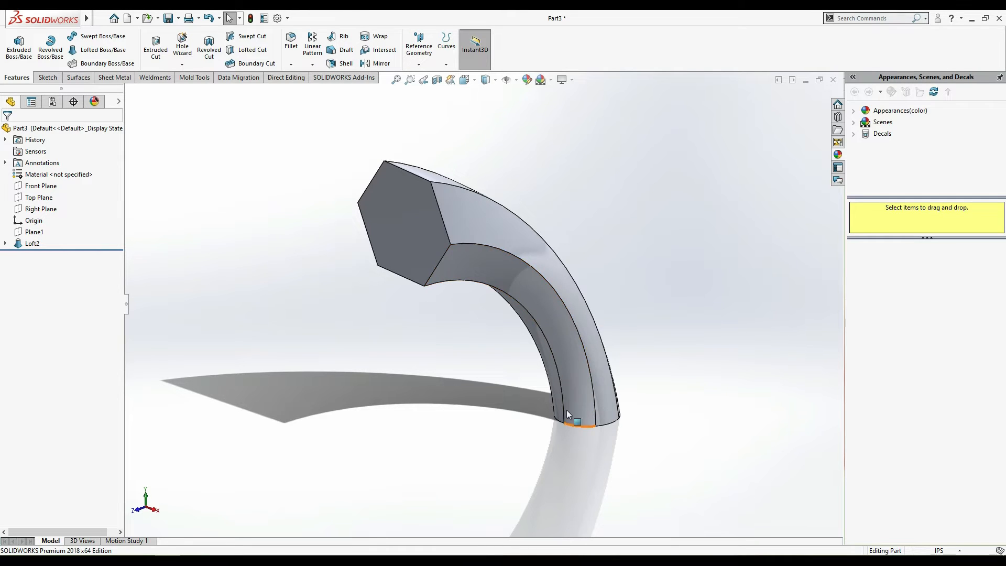
{"action": "key", "text": "Left"}
{"action": "key", "text": "Left"}
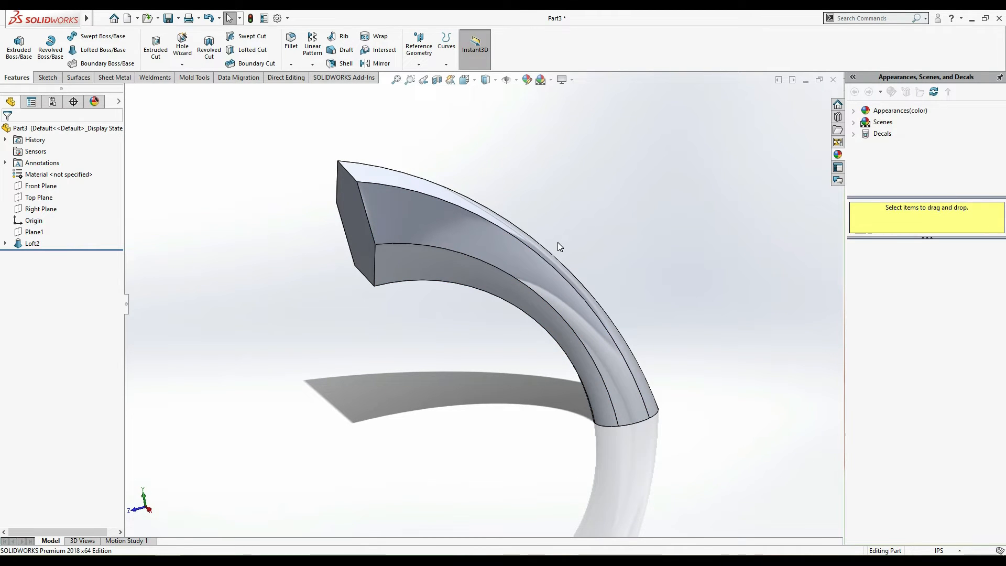
{"action": "key", "text": "Left"}
{"action": "key", "text": "Left"}
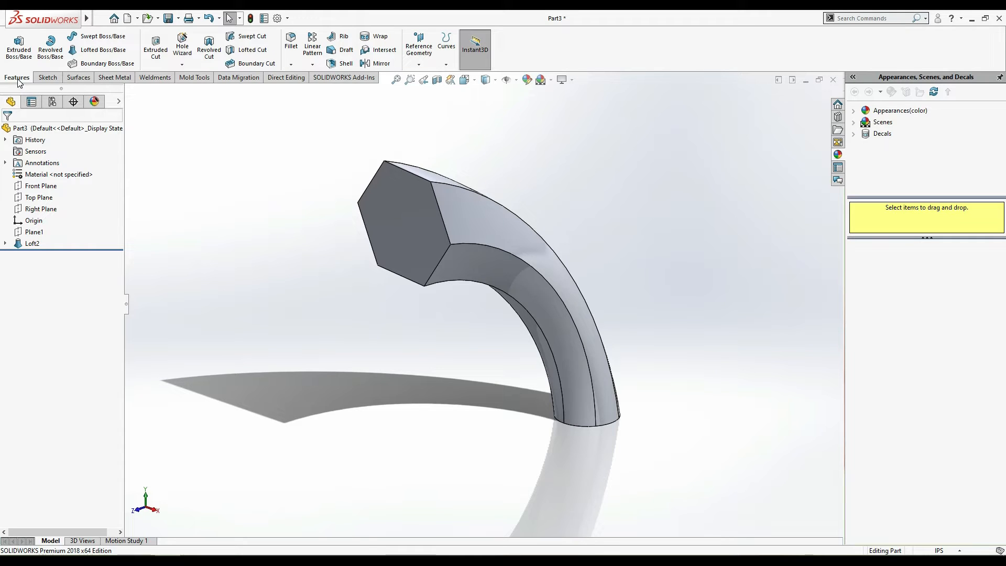
{"action": "left_click", "coordinate": [77, 78]}
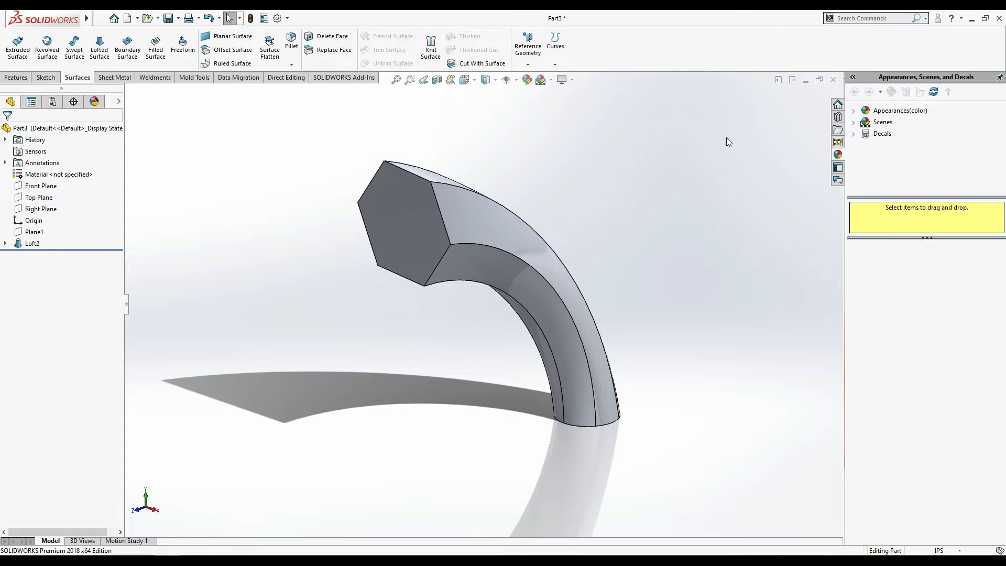
{"action": "key", "text": "alt"}
{"action": "key", "text": "v"}
{"action": "left_click", "coordinate": [454, 18]}
- Create a new part document and open a sketch on the Top Plane
{"action": "left_click", "coordinate": [126, 19]}
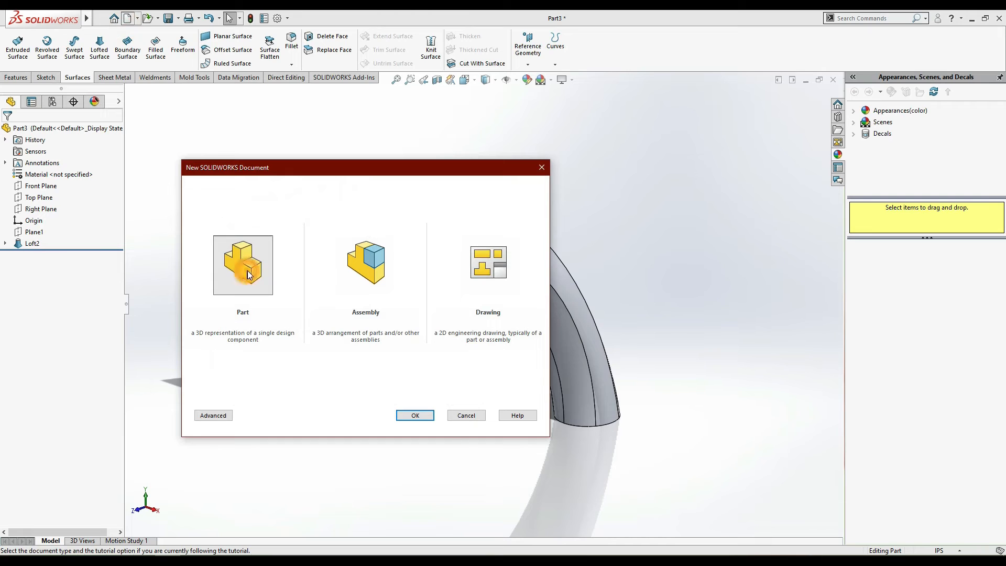
{"action": "left_click", "coordinate": [249, 275]}
{"action": "left_click", "coordinate": [419, 416]}
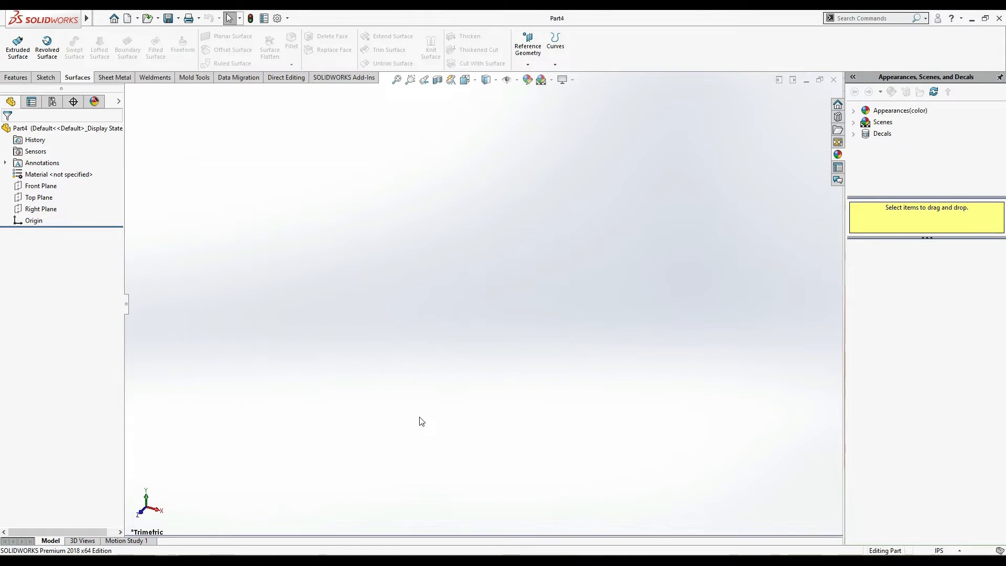
{"action": "left_click", "coordinate": [45, 186]}
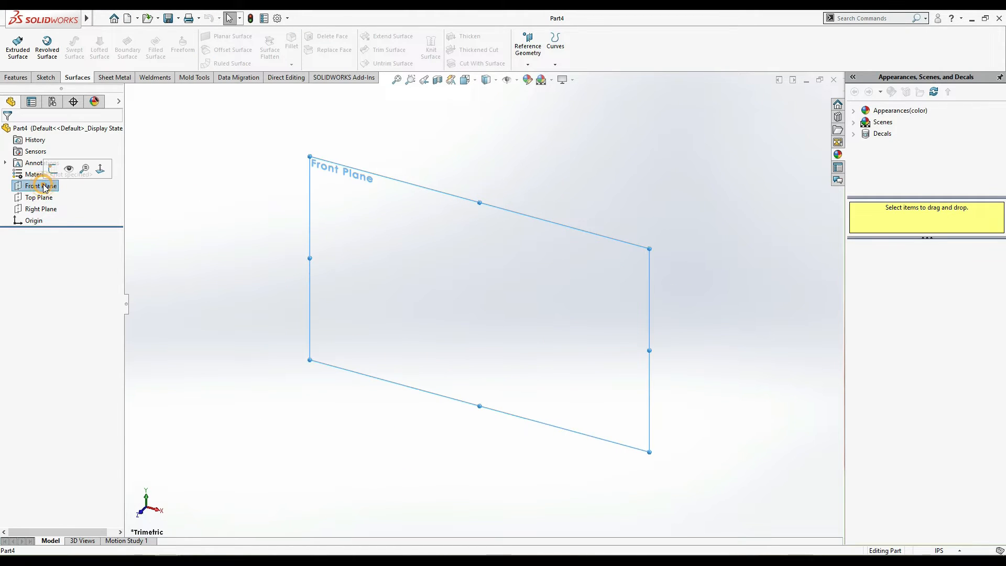
{"action": "left_click", "coordinate": [41, 197]}
{"action": "left_click", "coordinate": [54, 180]}
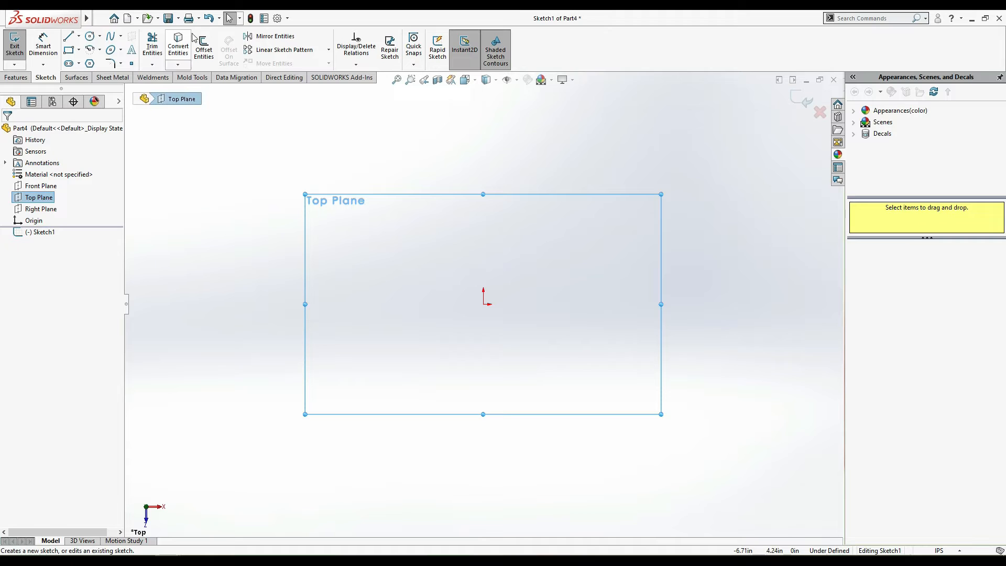
- Sketch a center rectangle about 0.78 by 0.65 in, centred on the origin
{"action": "left_click", "coordinate": [90, 50]}
{"action": "left_click", "coordinate": [79, 50]}
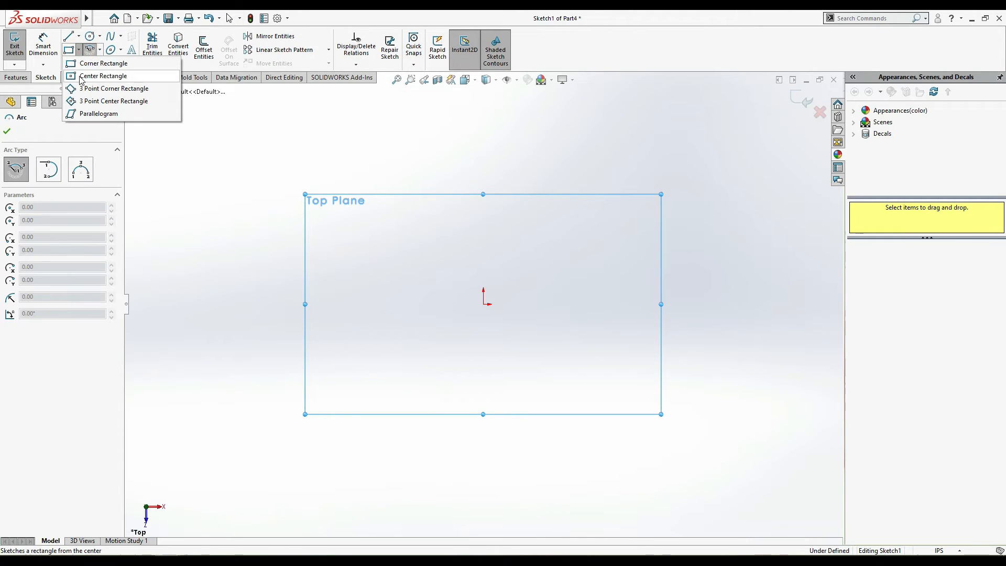
{"action": "left_click", "coordinate": [100, 76]}
{"action": "left_click", "coordinate": [483, 304]}
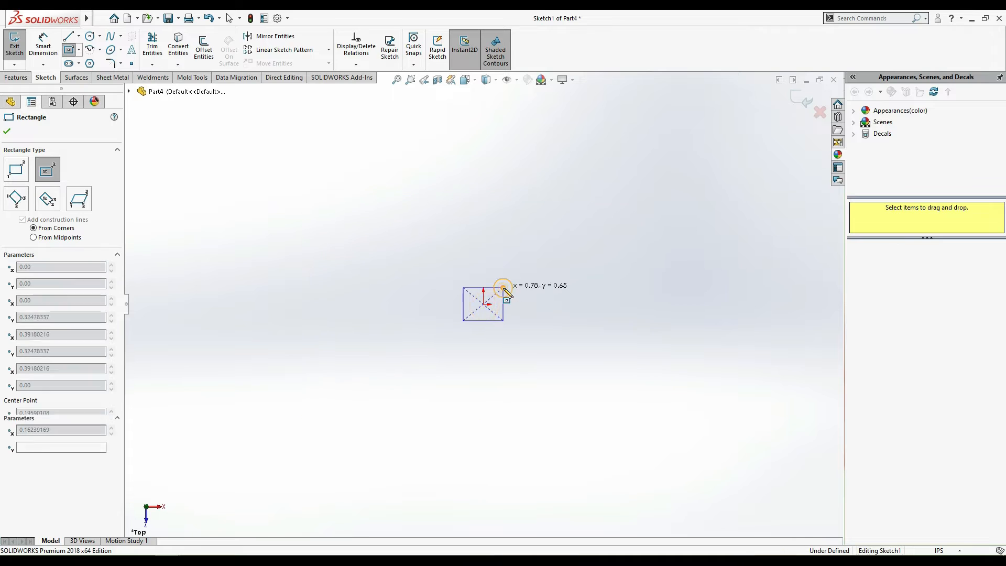
{"action": "left_click", "coordinate": [503, 287]}
- Dimension the rectangle's width and height to 1 in each and exit the sketch
{"action": "left_click", "coordinate": [40, 46]}
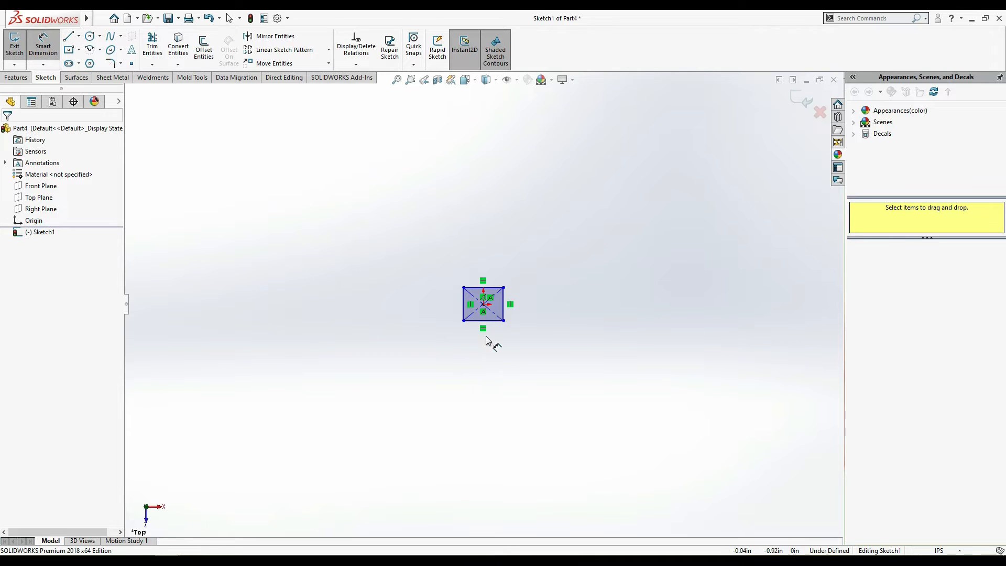
{"action": "left_click", "coordinate": [490, 319]}
{"action": "left_click", "coordinate": [488, 357]}
{"action": "type", "text": "1"}
{"action": "key", "text": "Return"}
{"action": "left_click", "coordinate": [504, 311]}
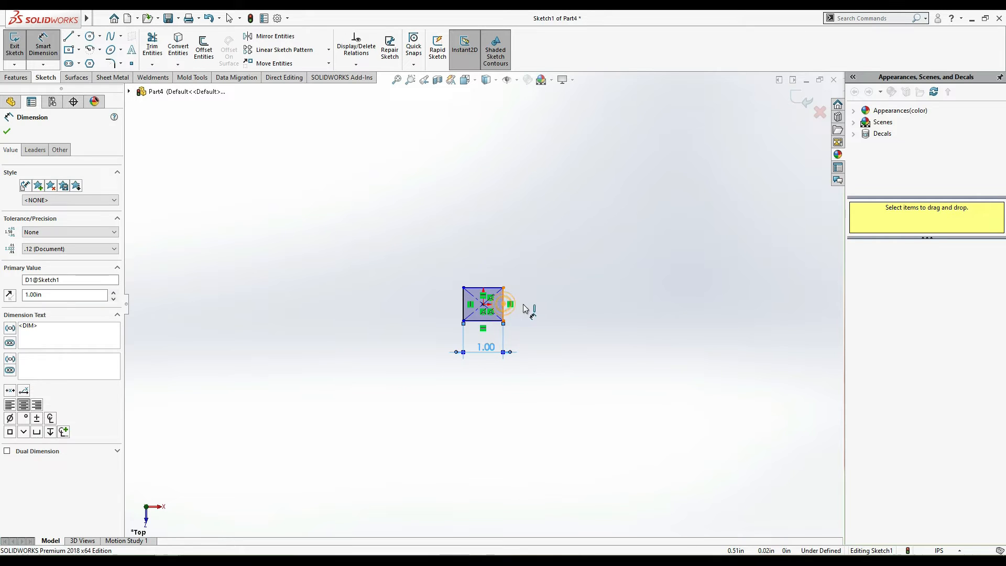
{"action": "left_click", "coordinate": [534, 306]}
{"action": "key", "text": "Return"}
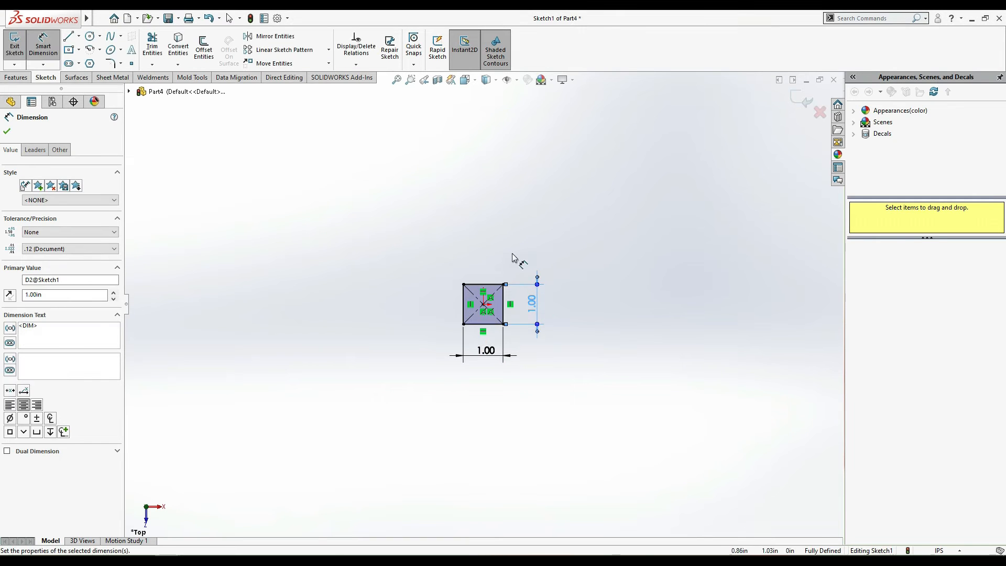
{"action": "left_click", "coordinate": [350, 219]}
{"action": "left_click", "coordinate": [349, 218]}
{"action": "double_click", "coordinate": [350, 216]}
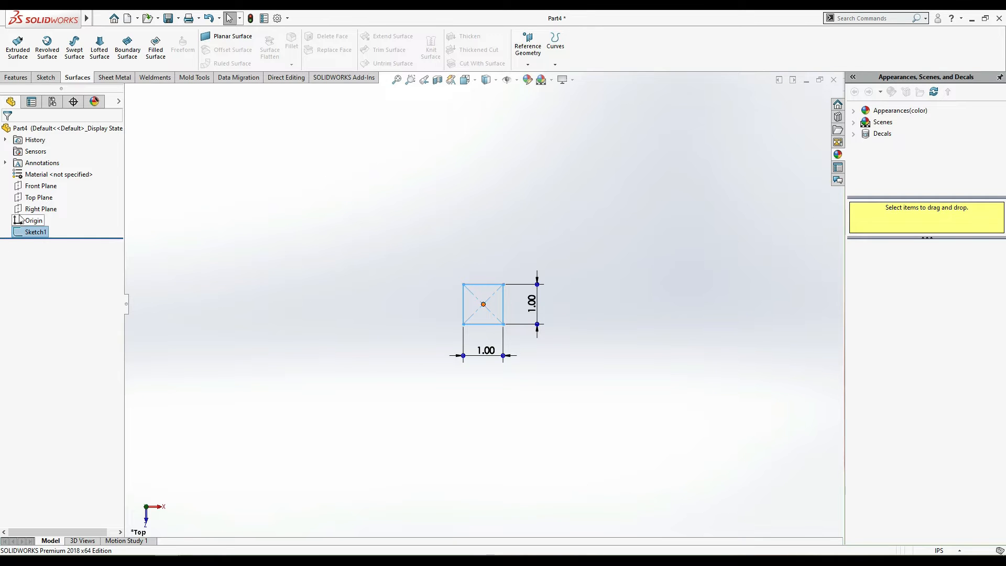
- Open a sketch on the Right Plane and draw a 90° centerpoint arc of about 0.82 in radius, rising from the square's front edge
{"action": "left_click", "coordinate": [40, 208]}
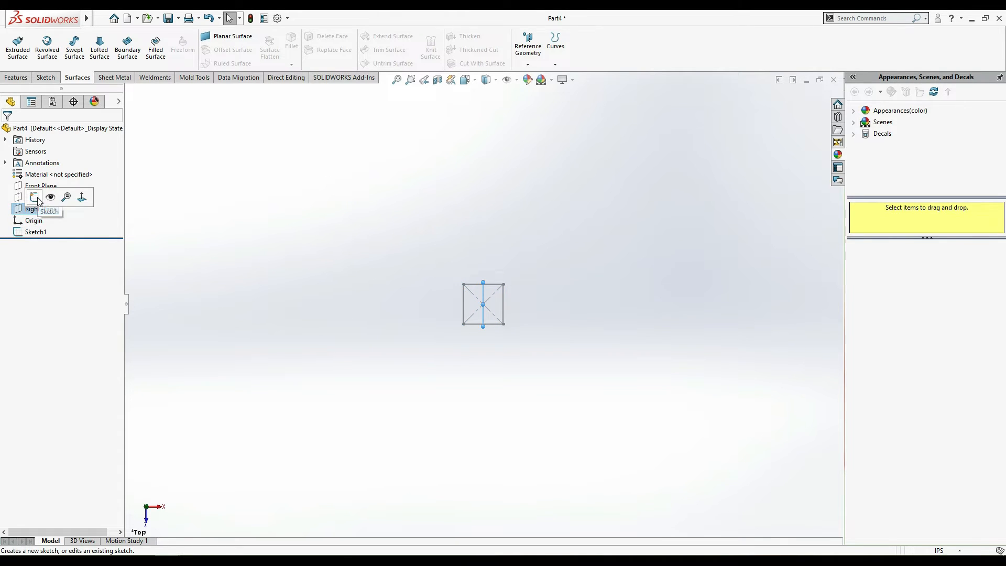
{"action": "left_click", "coordinate": [34, 198]}
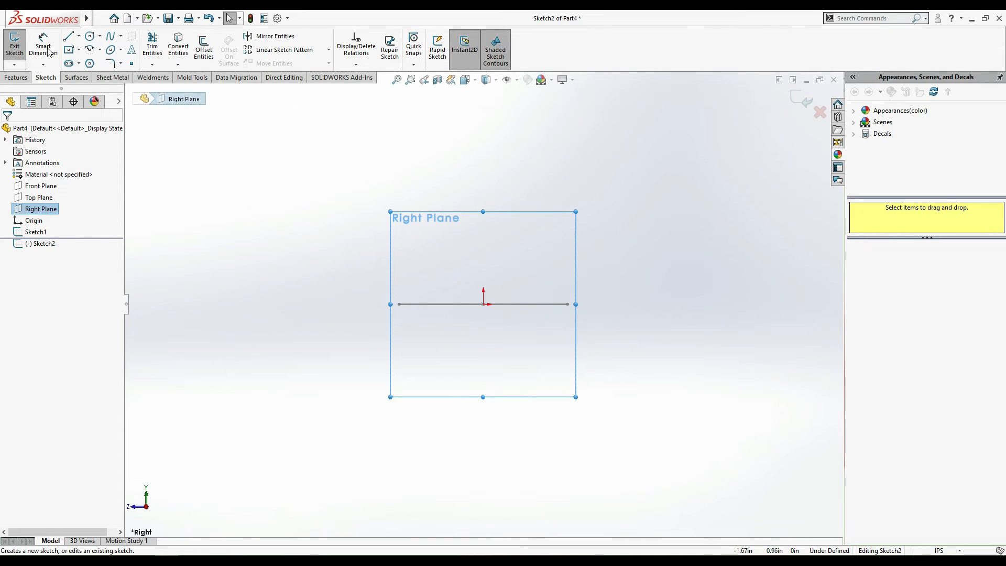
{"action": "left_click", "coordinate": [92, 50]}
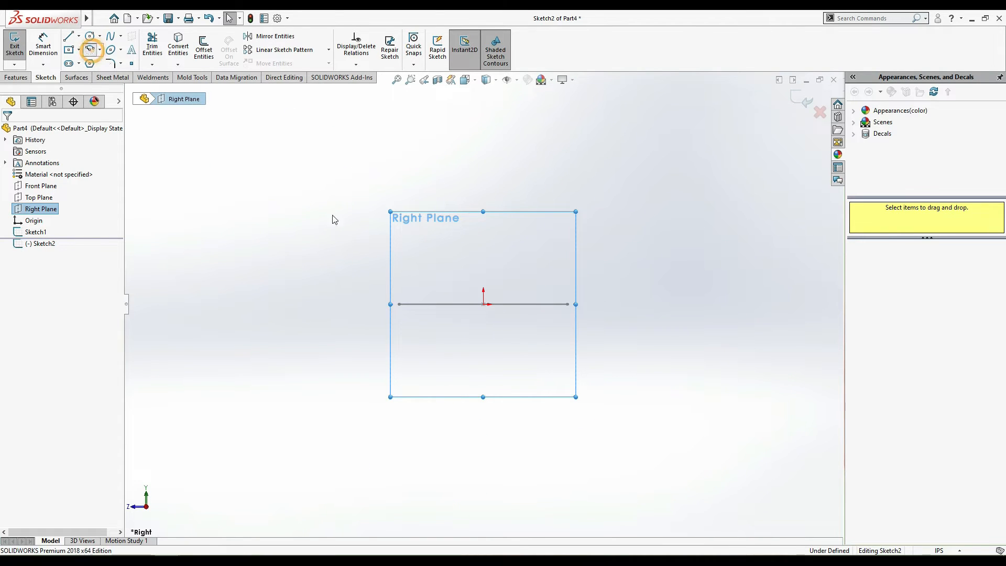
{"action": "left_click", "coordinate": [260, 303]}
{"action": "left_click", "coordinate": [399, 304]}
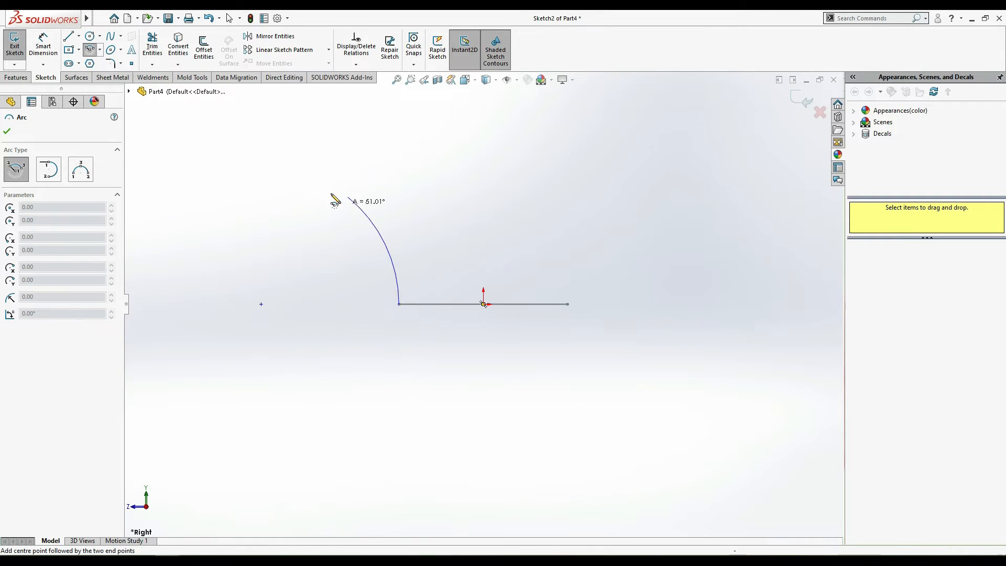
{"action": "left_click", "coordinate": [261, 167]}
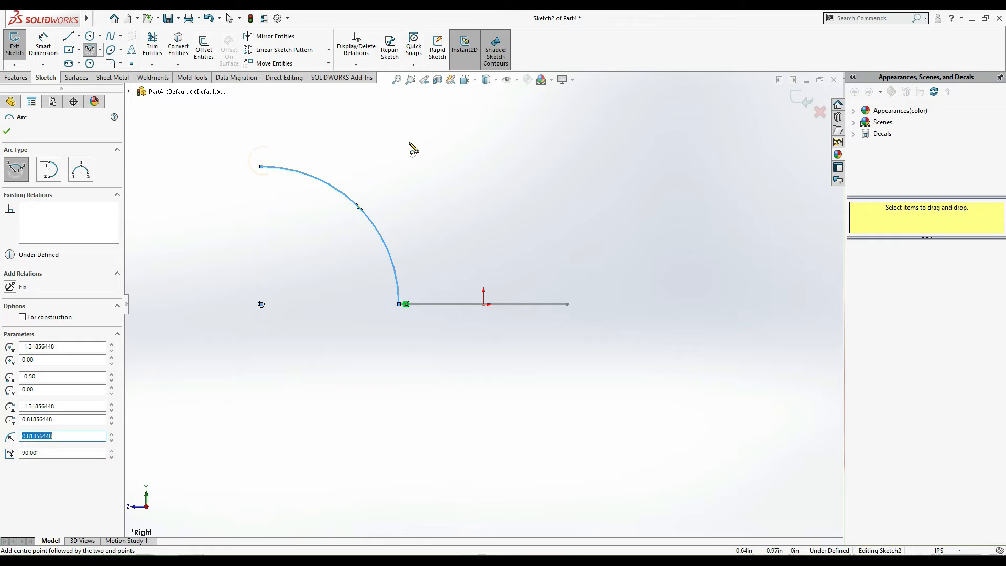
{"action": "key", "text": "Escape"}
- Dimension the arc's radius to 4 in and exit the sketch
{"action": "left_click", "coordinate": [43, 51]}
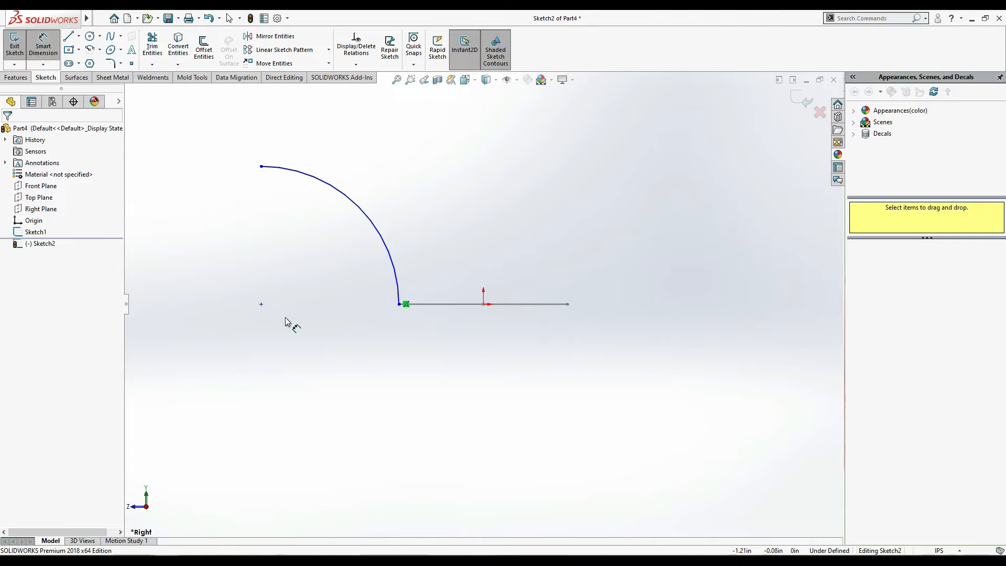
{"action": "left_click", "coordinate": [394, 279]}
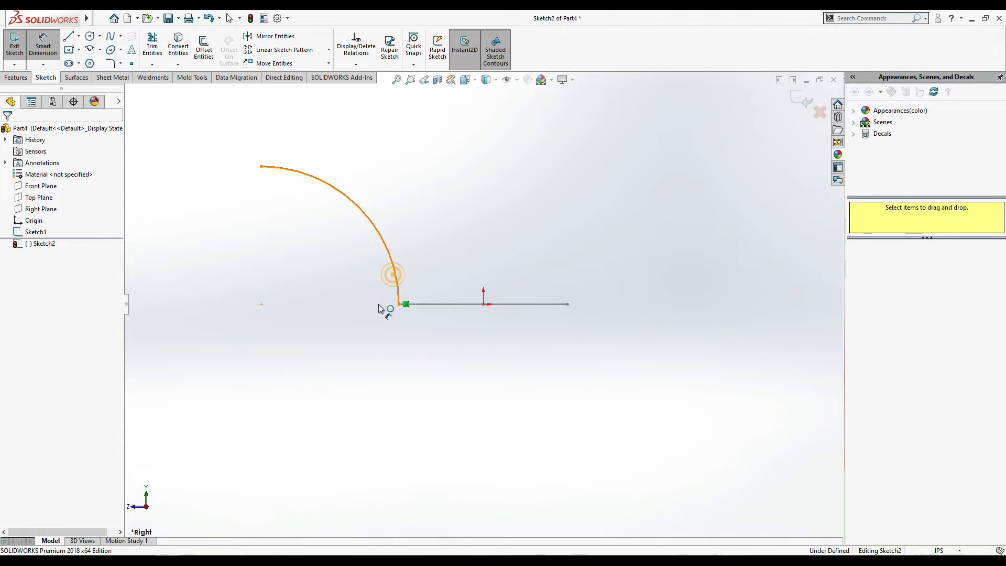
{"action": "left_click", "coordinate": [359, 375]}
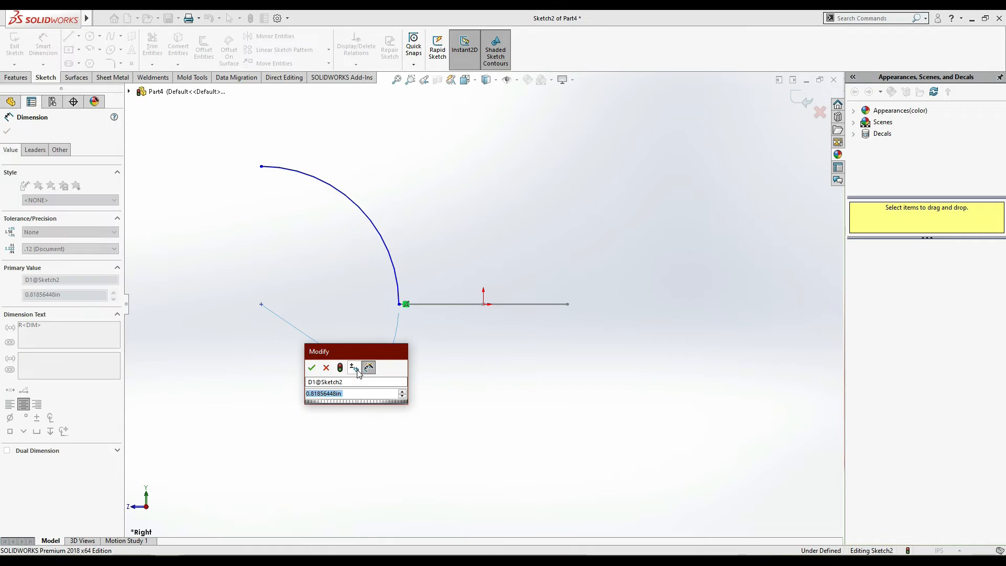
{"action": "type", "text": "4"}
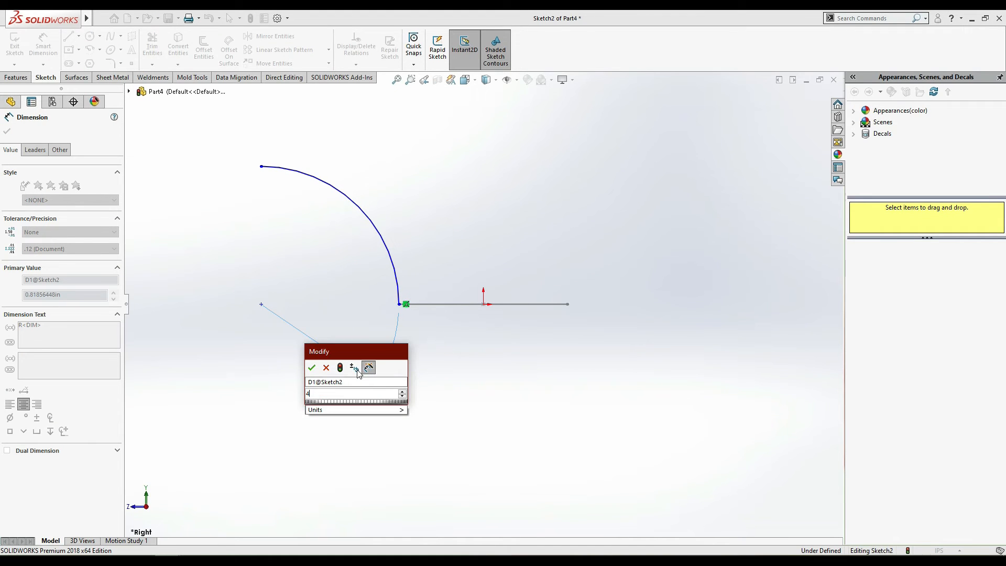
{"action": "key", "text": "Return"}
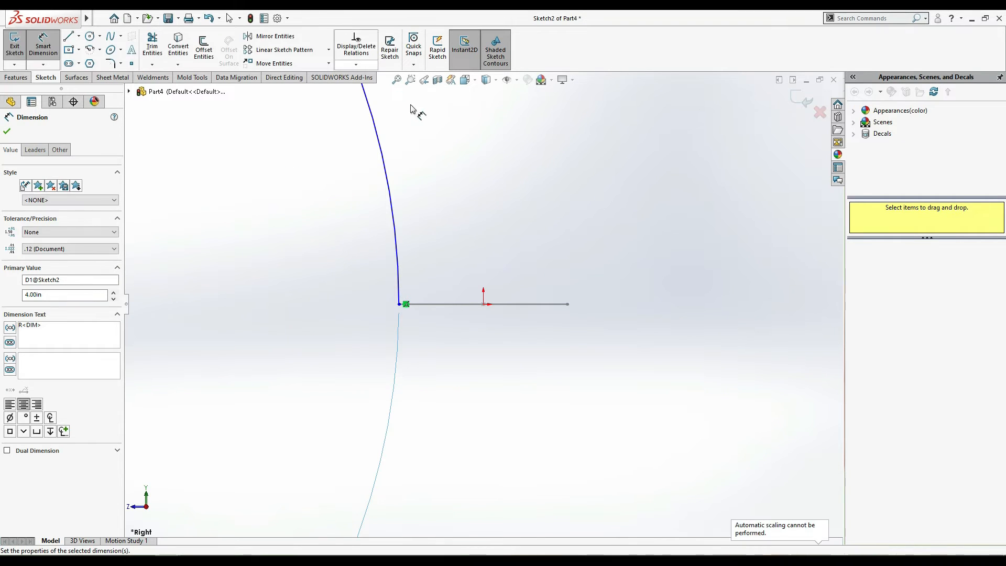
{"action": "left_click", "coordinate": [396, 79]}
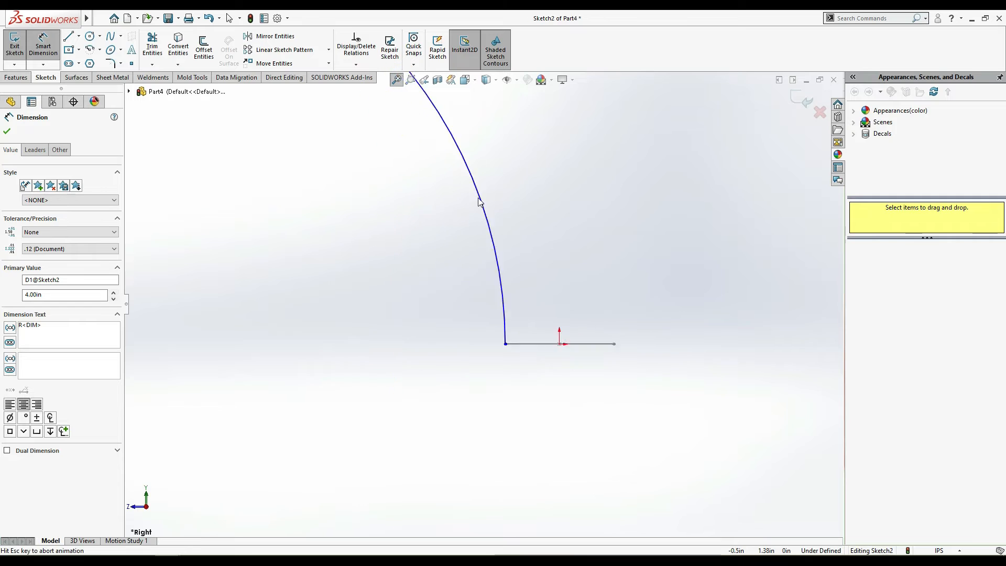
{"action": "left_click", "coordinate": [7, 131]}
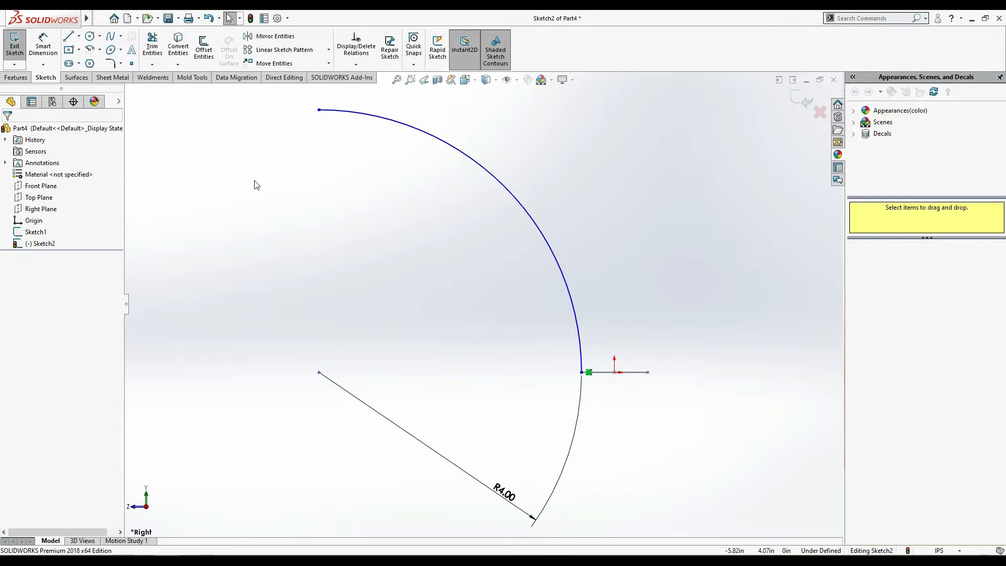
{"action": "double_click", "coordinate": [236, 160]}
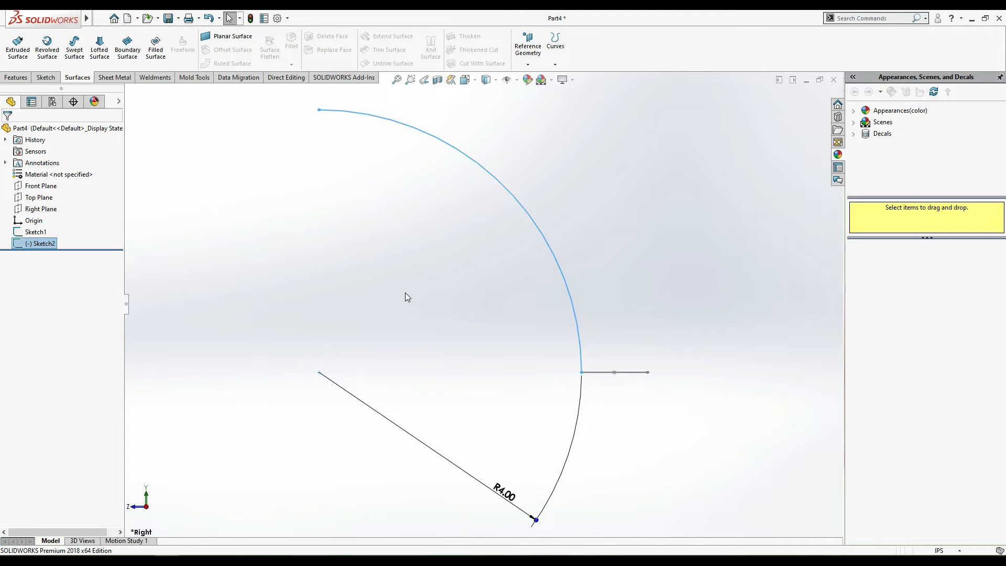
- Create a reference plane parallel to the Front Plane and coincident with the arc's free upper endpoint
{"action": "key", "text": "Down"}
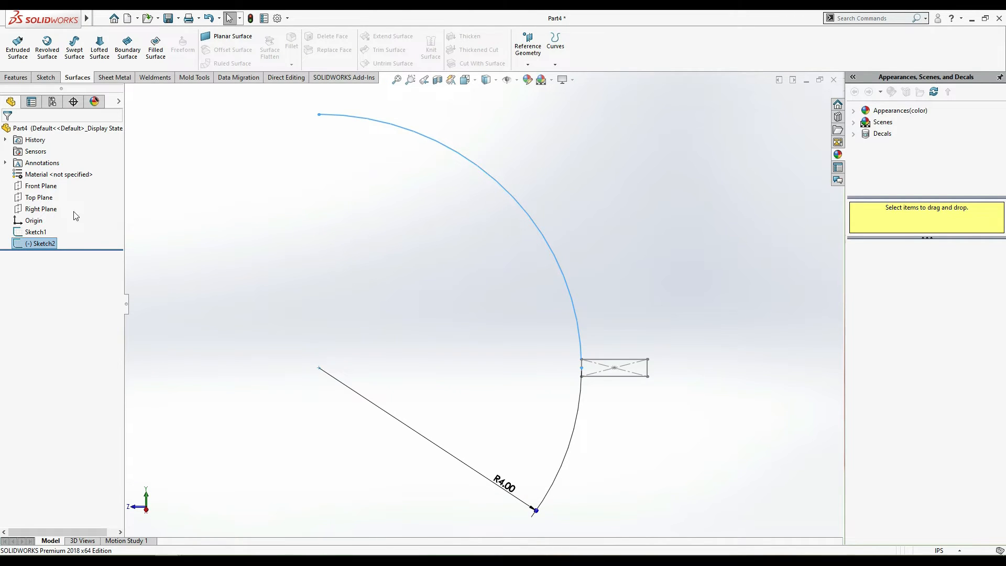
{"action": "left_click", "coordinate": [41, 185]}
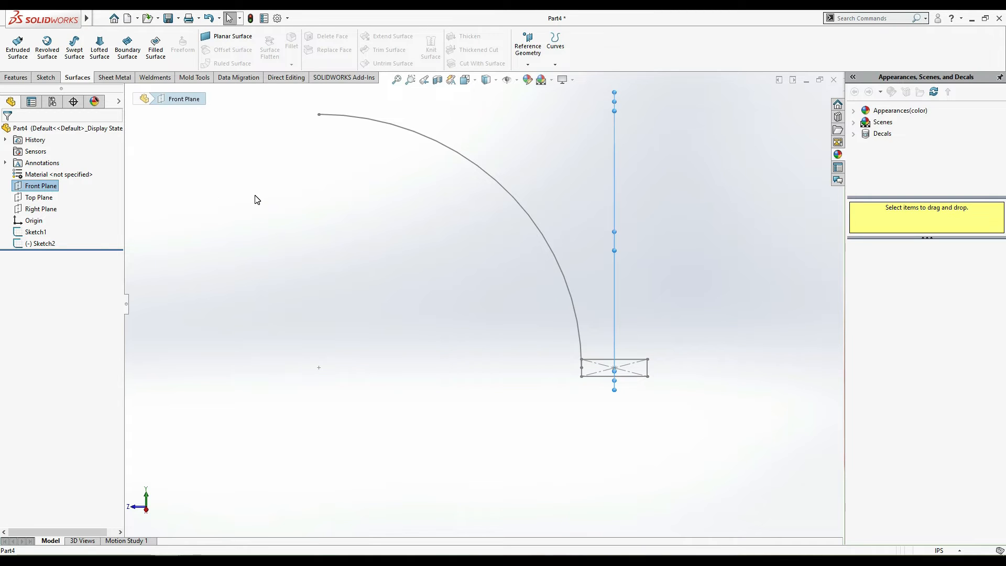
{"action": "left_click", "coordinate": [189, 222]}
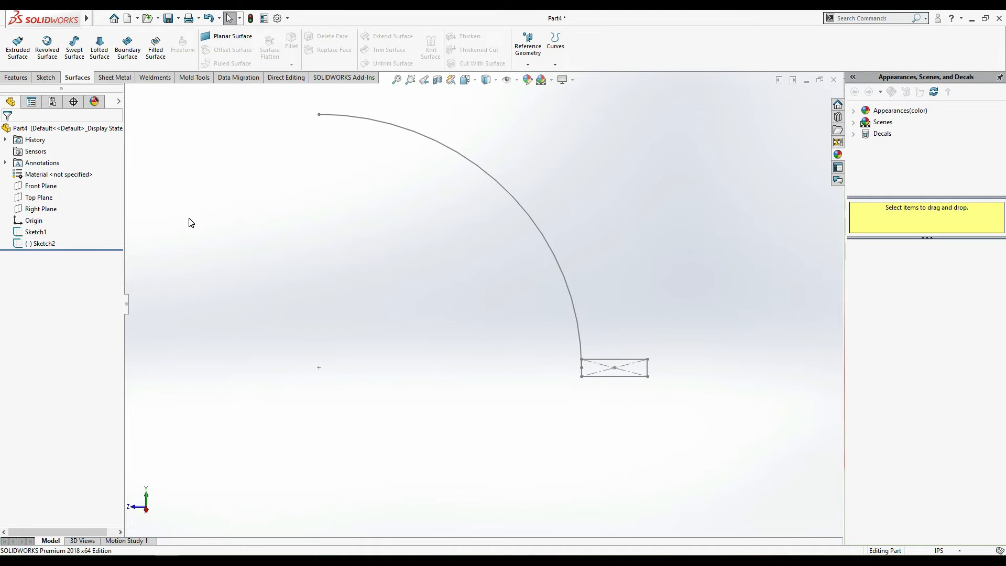
{"action": "left_click", "coordinate": [11, 77]}
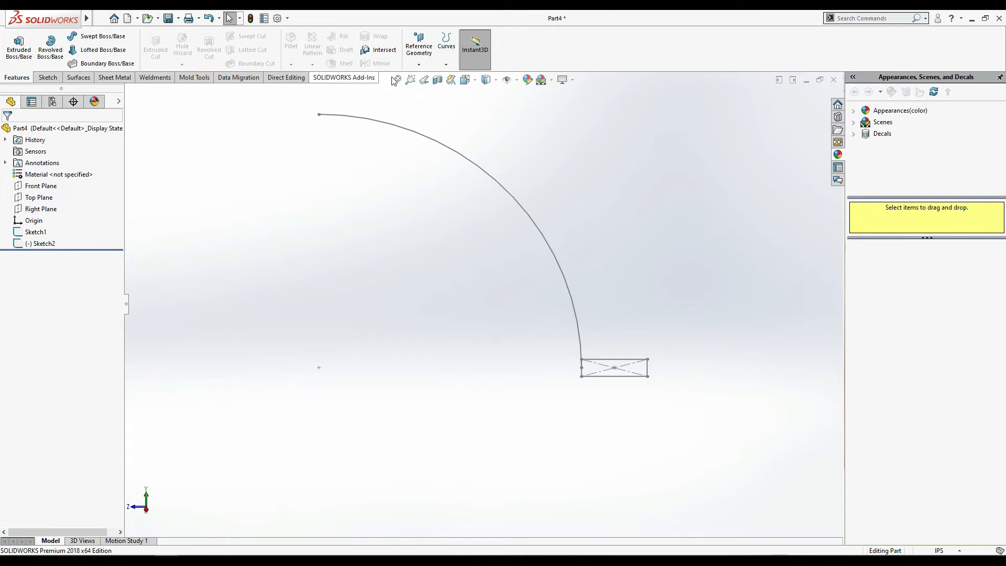
{"action": "left_click", "coordinate": [431, 55]}
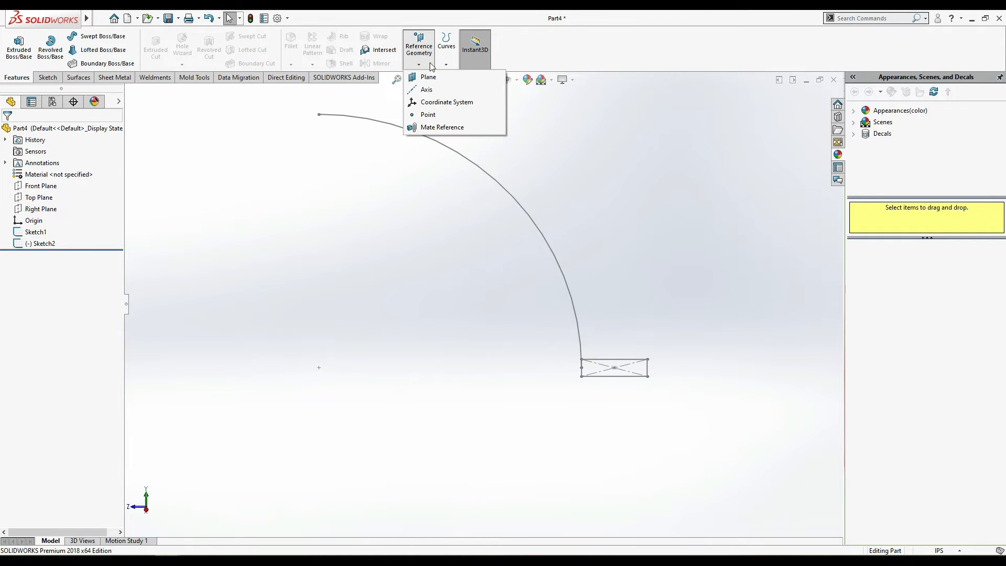
{"action": "left_click", "coordinate": [430, 81]}
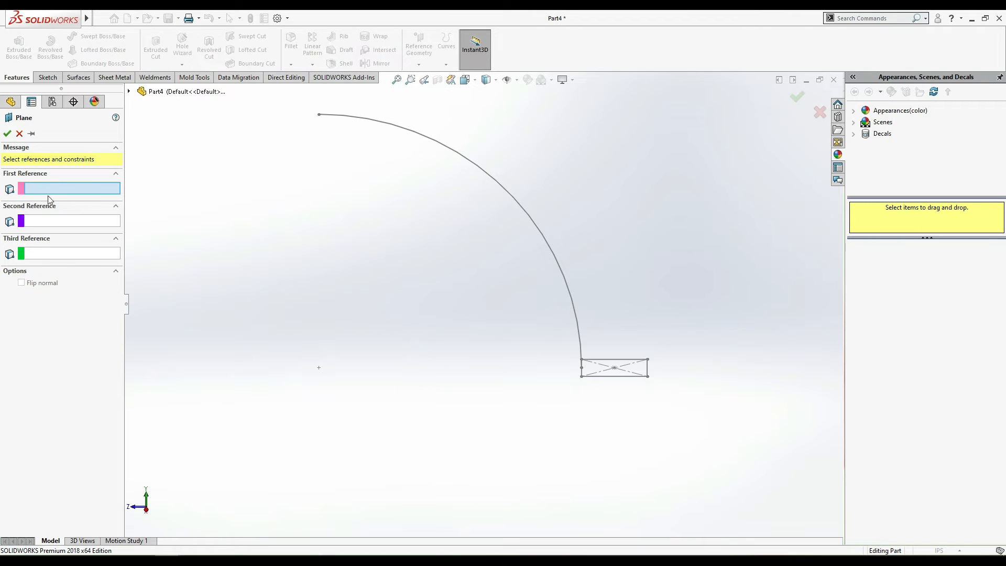
{"action": "left_click", "coordinate": [129, 92]}
{"action": "left_click", "coordinate": [188, 151]}
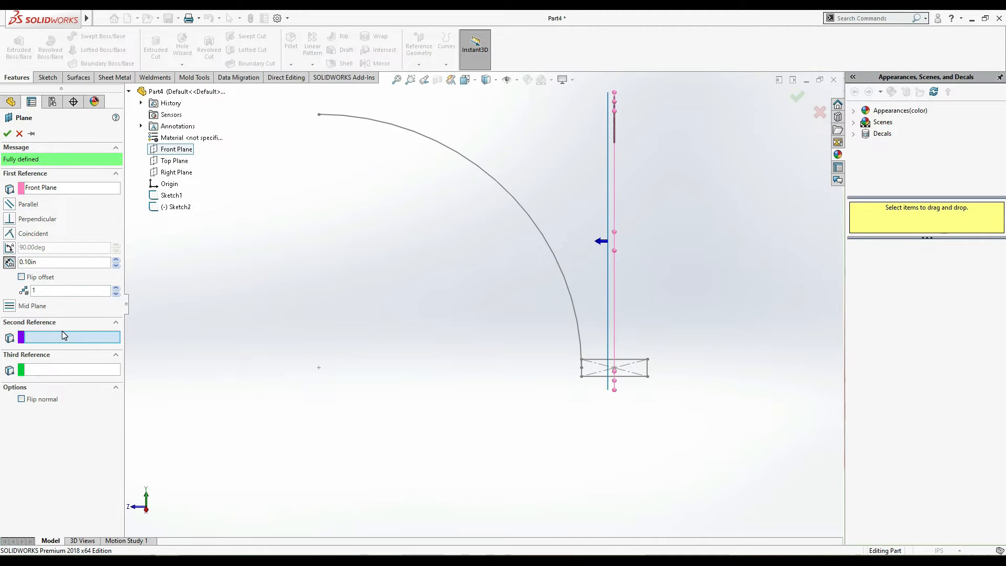
{"action": "left_click", "coordinate": [319, 115]}
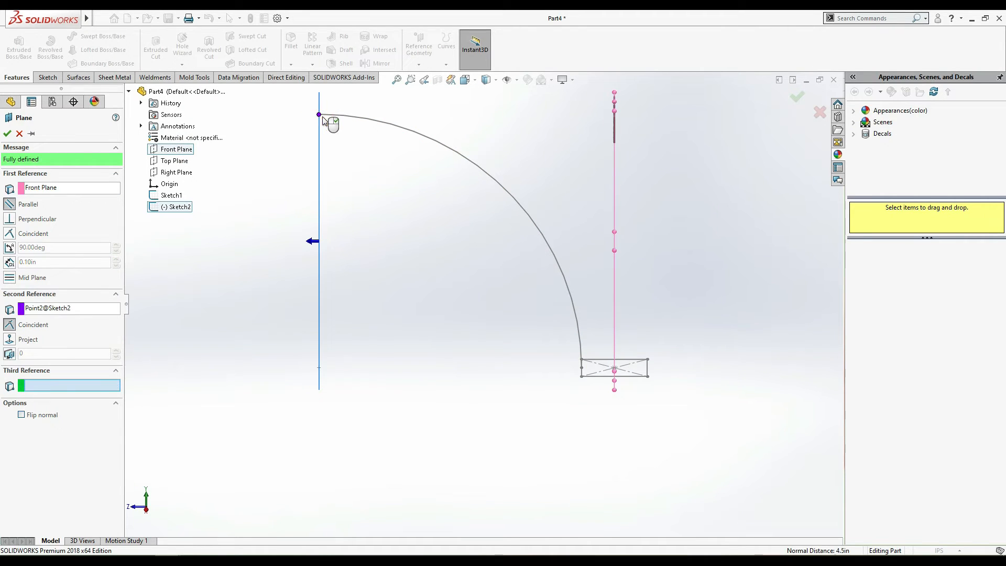
{"action": "left_click", "coordinate": [7, 135]}
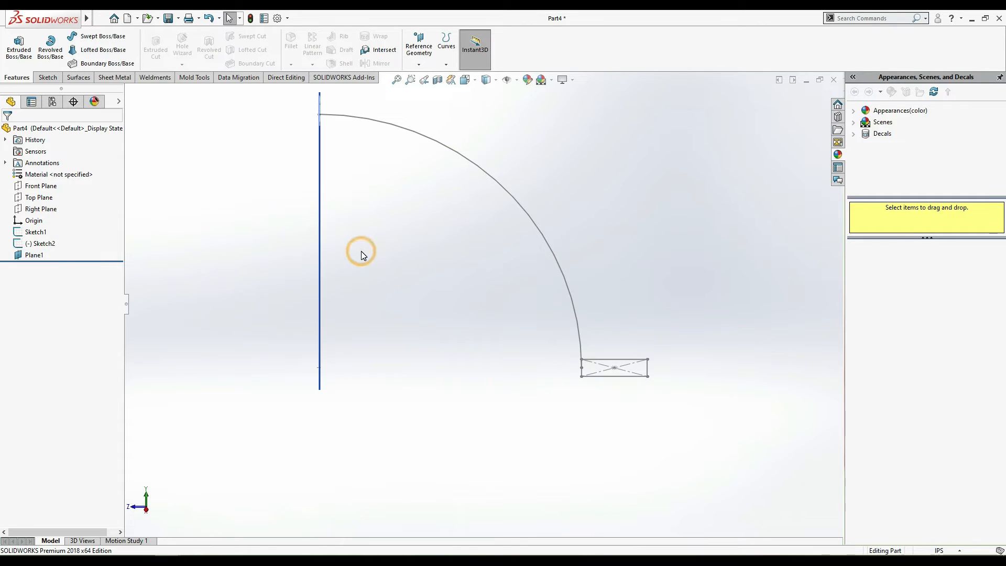
- Open a sketch on the new plane and draw a six-sided polygon with an inscribed circle about 0.85 in across, just below the arc's endpoint
{"action": "key", "text": "Left"}
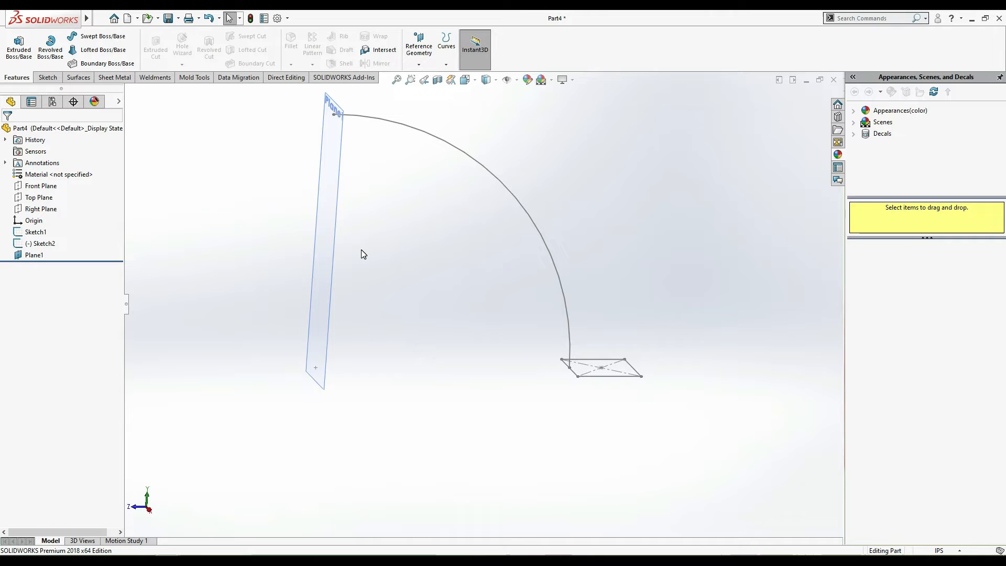
{"action": "left_click", "coordinate": [324, 242]}
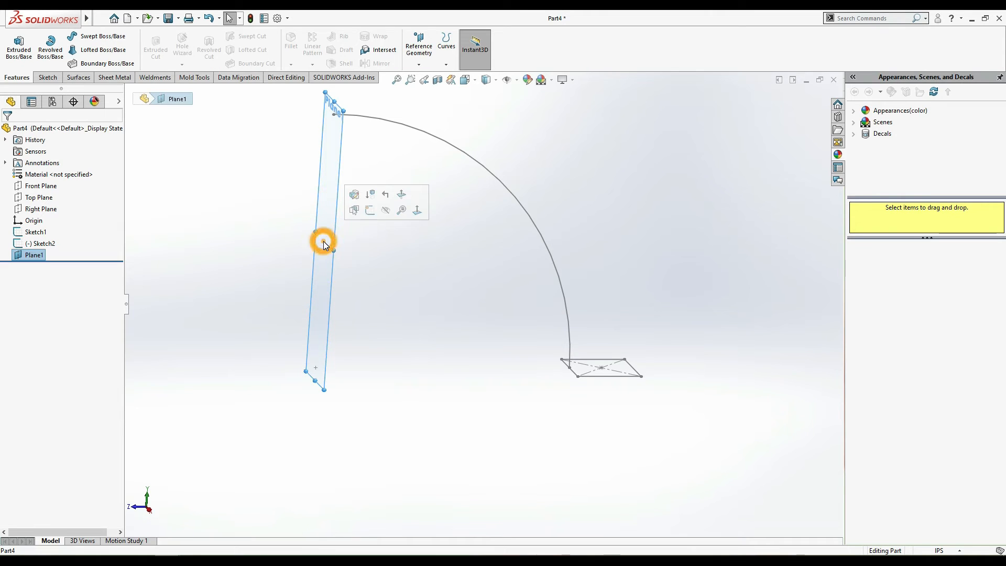
{"action": "left_click", "coordinate": [369, 210]}
{"action": "scroll", "coordinate": [428, 213], "scroll_direction": "up", "scroll_amount": 3}
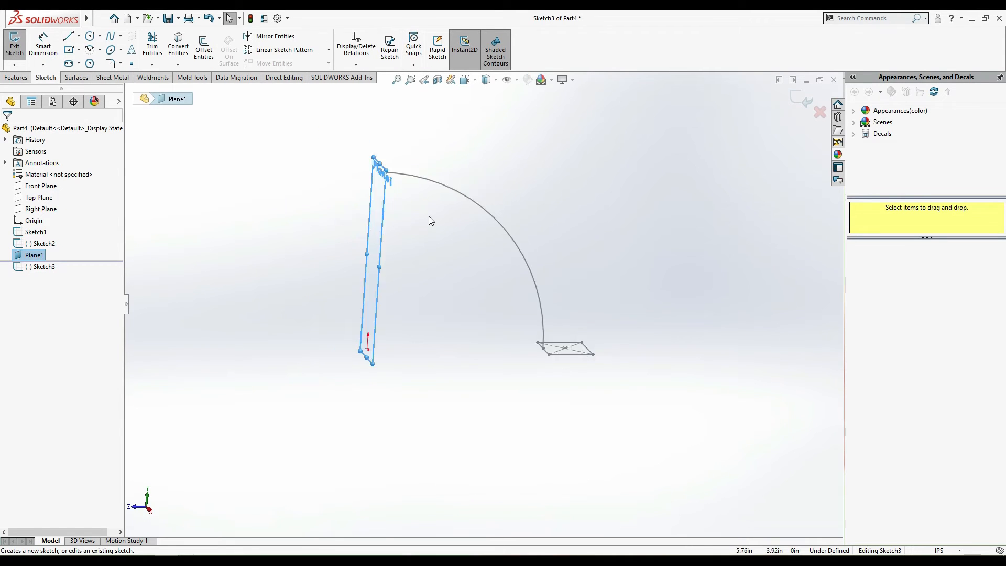
{"action": "key", "text": "Left"}
{"action": "key", "text": "Left"}
{"action": "key", "text": "Left"}
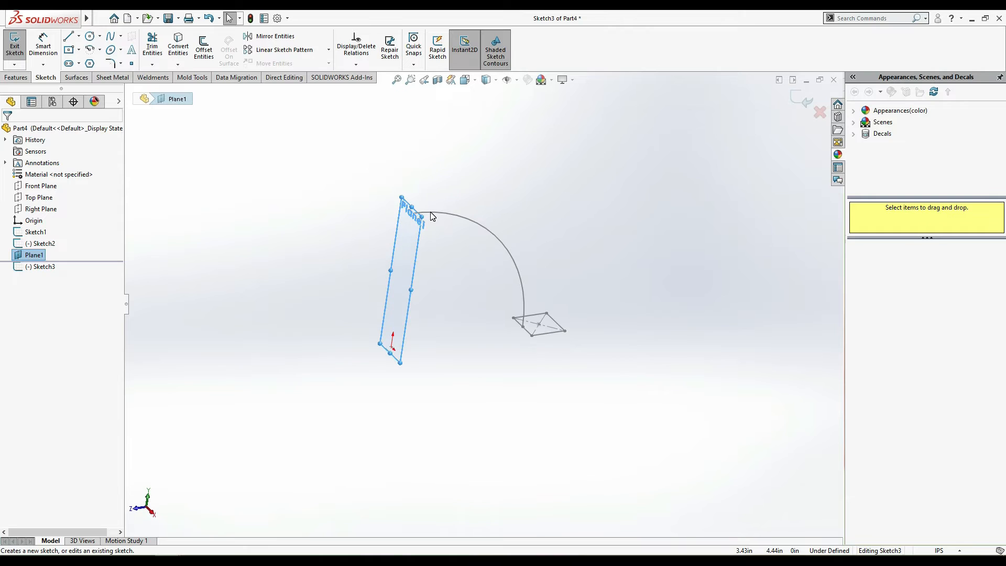
{"action": "scroll", "coordinate": [432, 216], "scroll_direction": "down", "scroll_amount": 5}
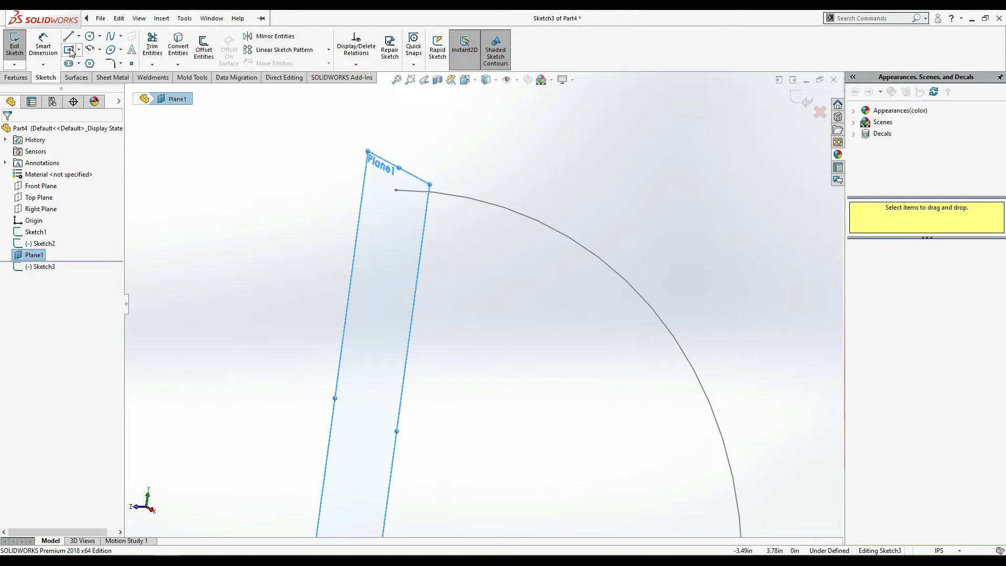
{"action": "left_click", "coordinate": [90, 63]}
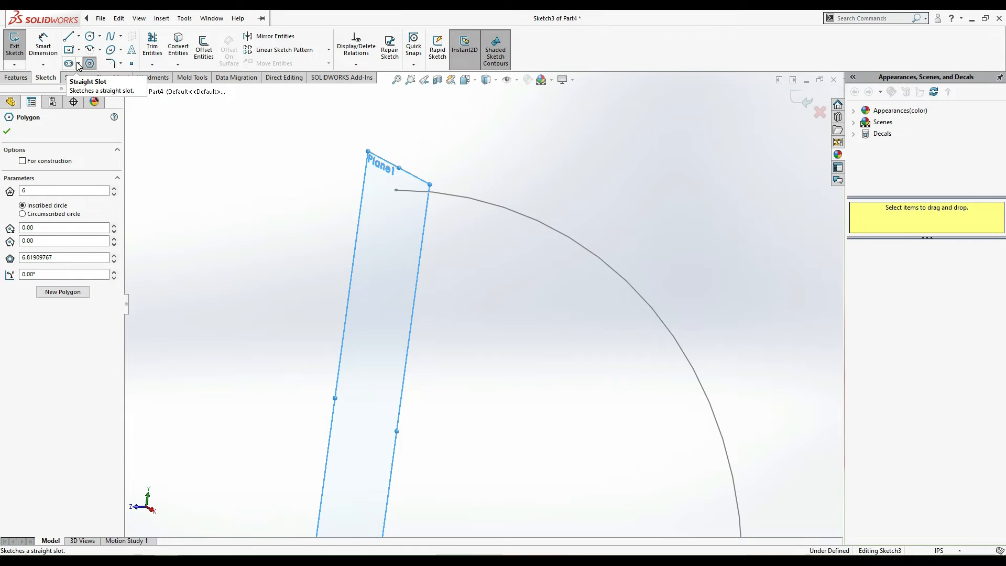
{"action": "left_click_drag", "start_coordinate": [393, 248], "coordinate": [376, 295]}
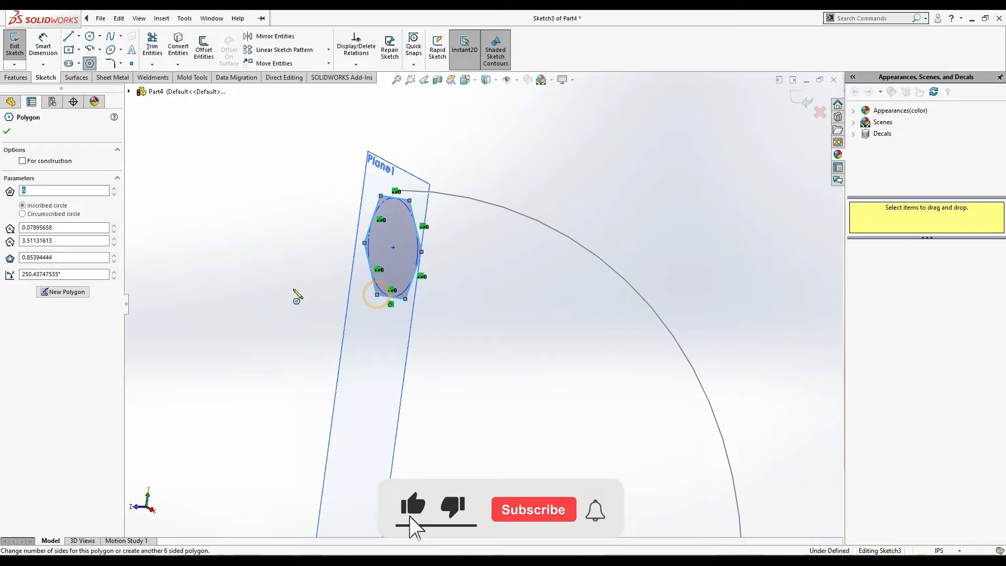
- Change the polygon on the end plane to three sides and dimension the triangle's lower edge to 2 in
{"action": "type", "text": "3"}
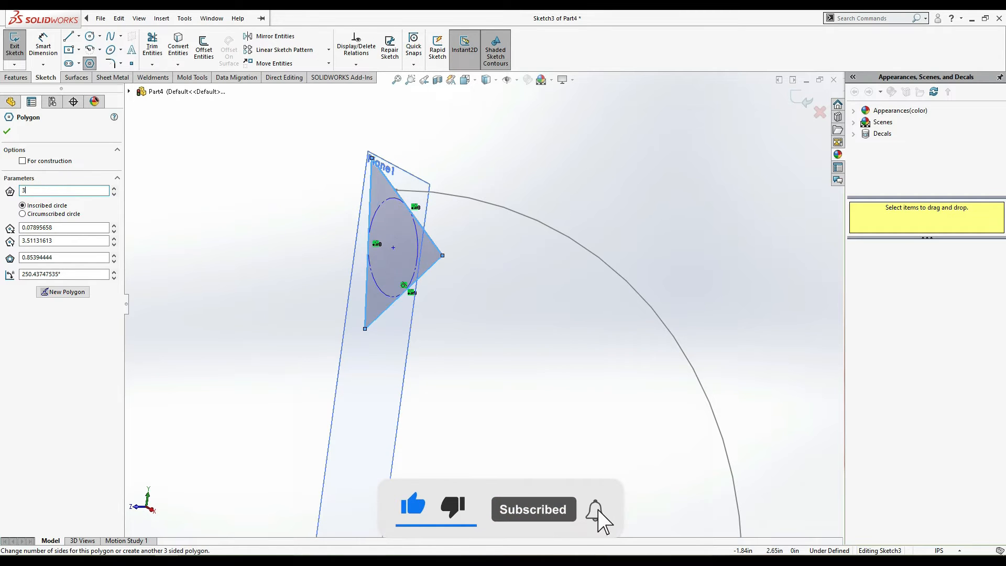
{"action": "left_click", "coordinate": [7, 131]}
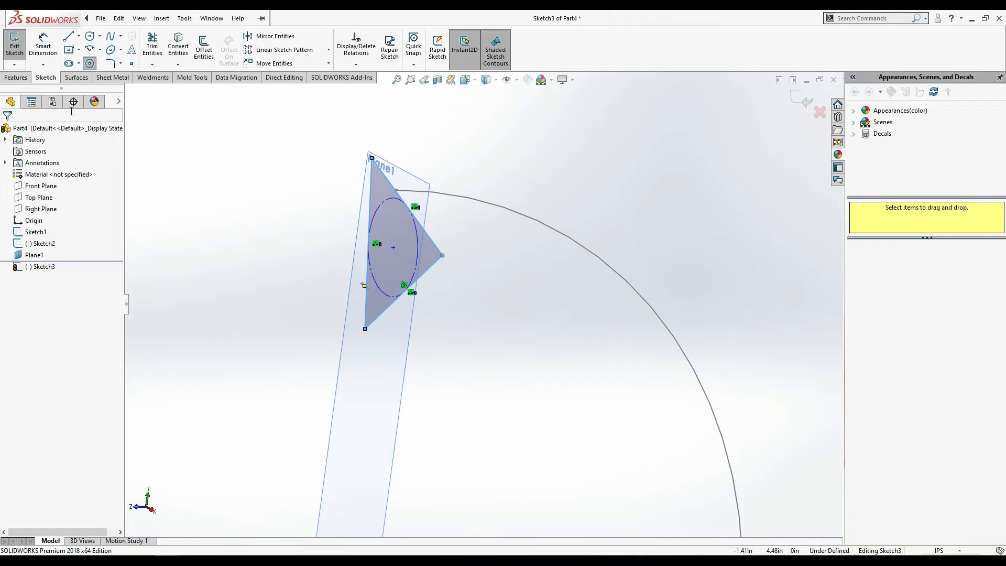
{"action": "left_click", "coordinate": [43, 44]}
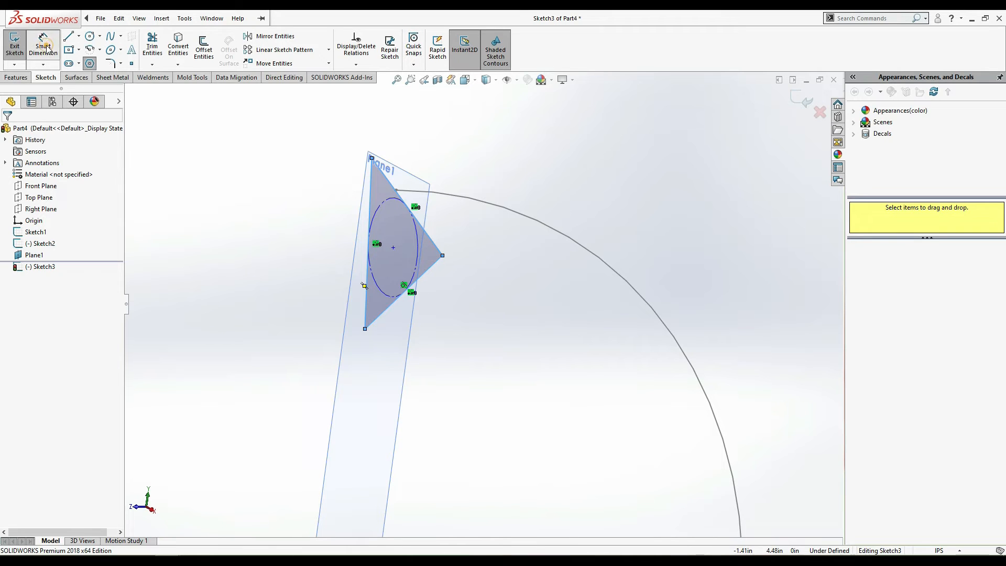
{"action": "left_click", "coordinate": [433, 264]}
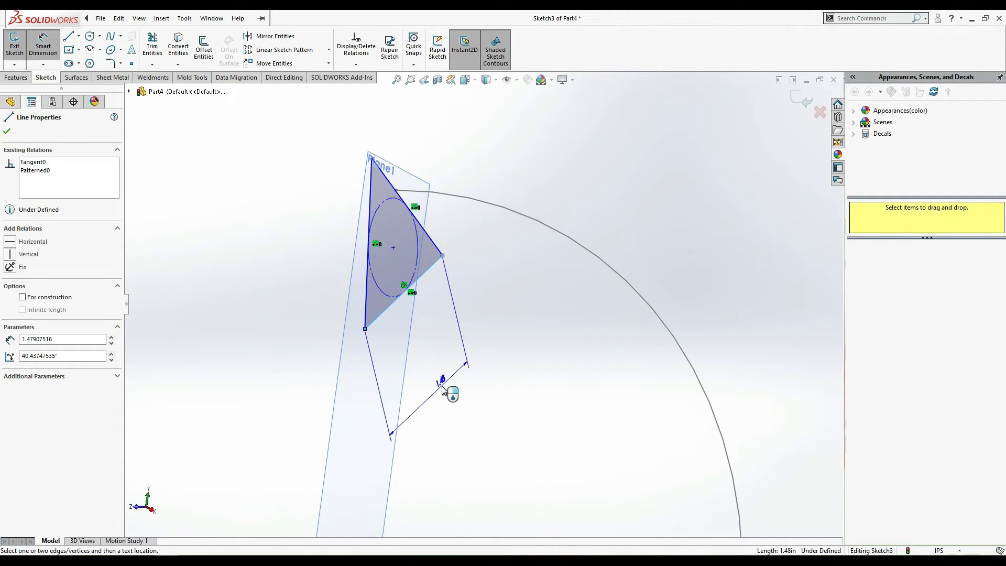
{"action": "left_click", "coordinate": [442, 386]}
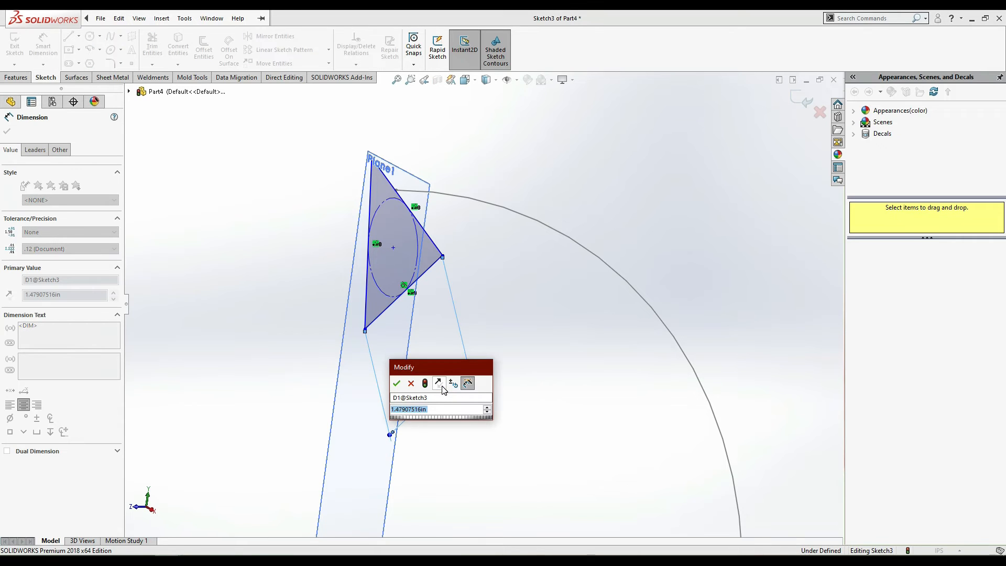
{"action": "type", "text": "2"}
{"action": "key", "text": "Return"}
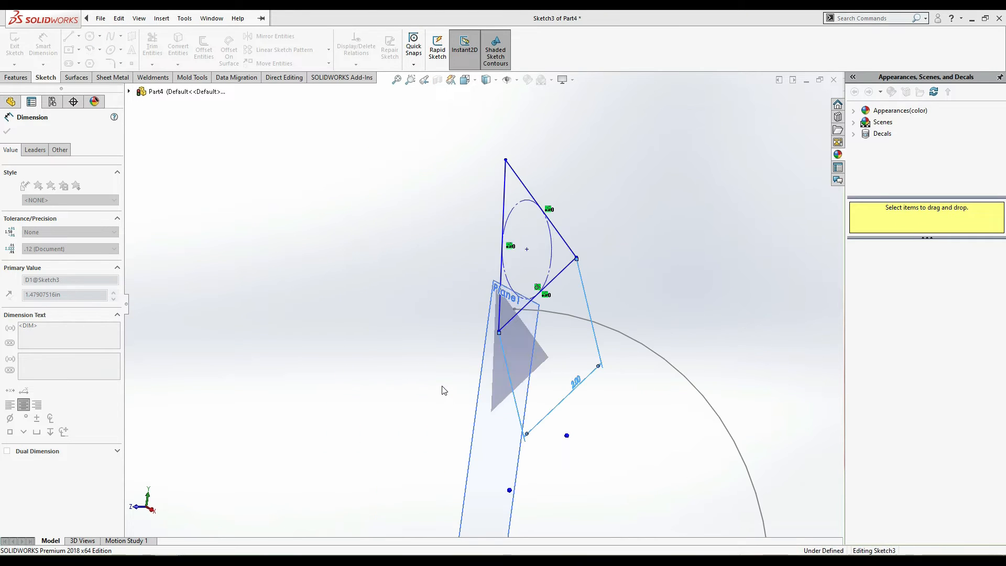
{"action": "scroll", "coordinate": [605, 278], "scroll_direction": "up", "scroll_amount": 1}
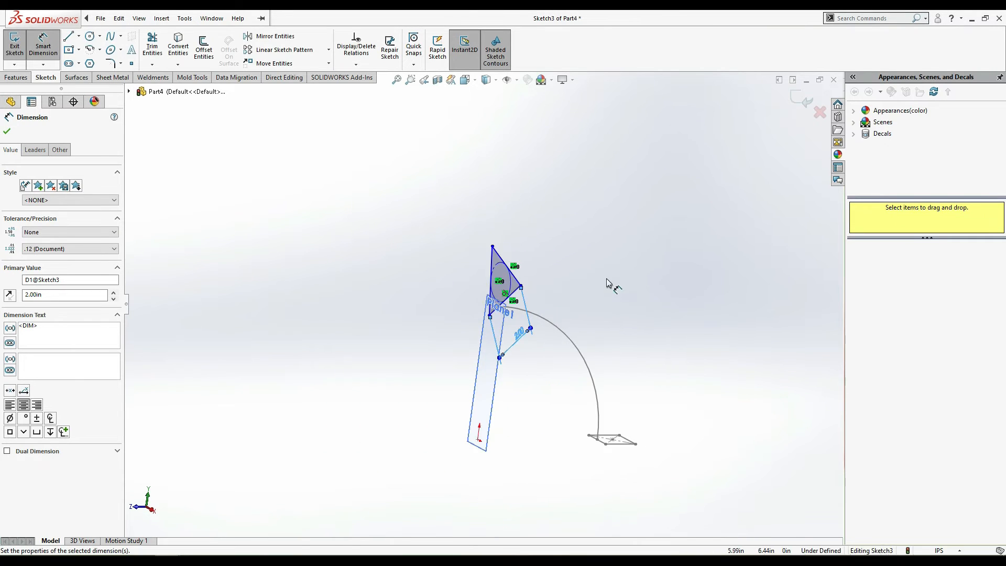
{"action": "scroll", "coordinate": [534, 308], "scroll_direction": "down", "scroll_amount": 3}
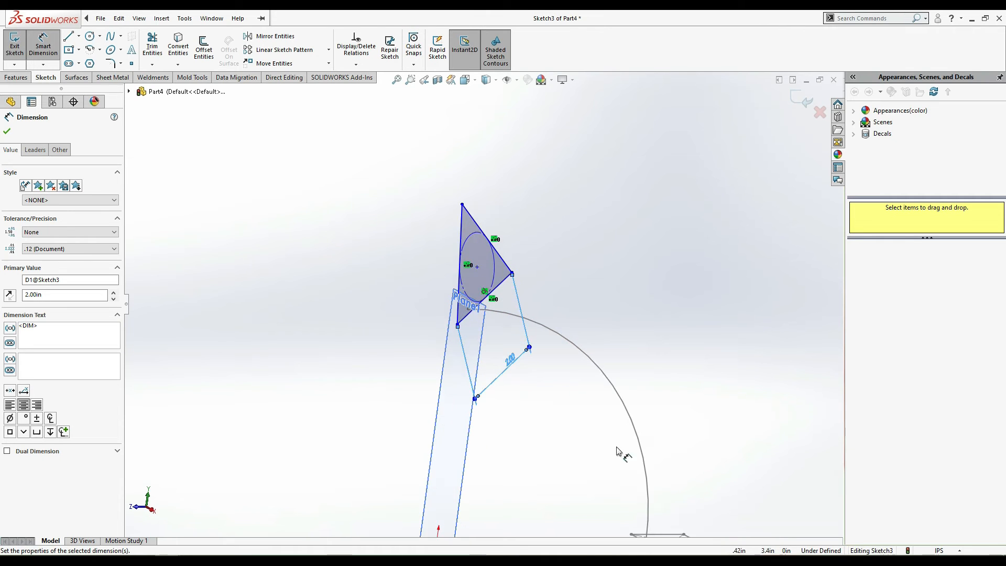
{"action": "scroll", "coordinate": [602, 364], "scroll_direction": "up", "scroll_amount": 3}
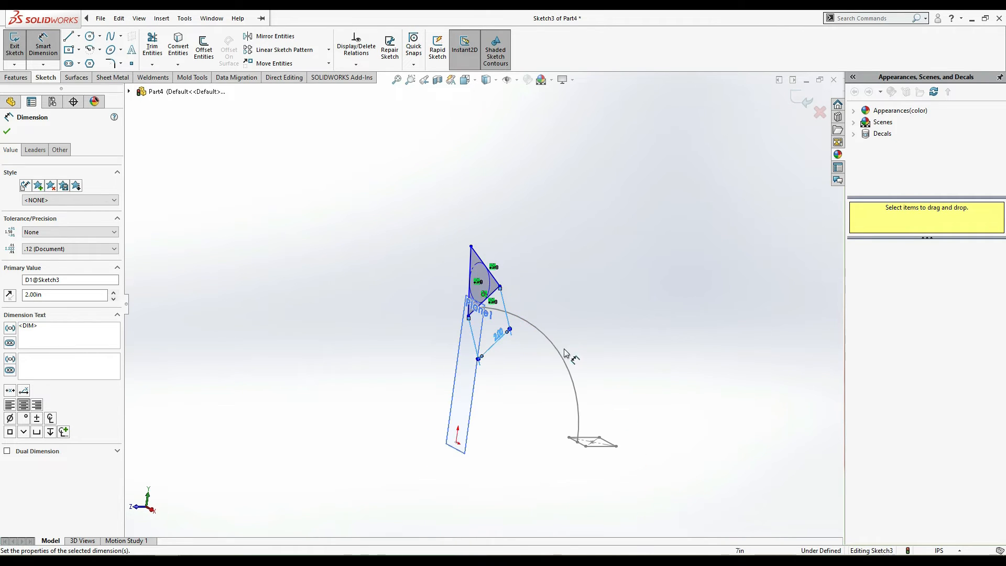
- Exit the triangle sketch and hide the reference plane it lies on
{"action": "key", "text": "Escape"}
{"action": "double_click", "coordinate": [614, 265]}
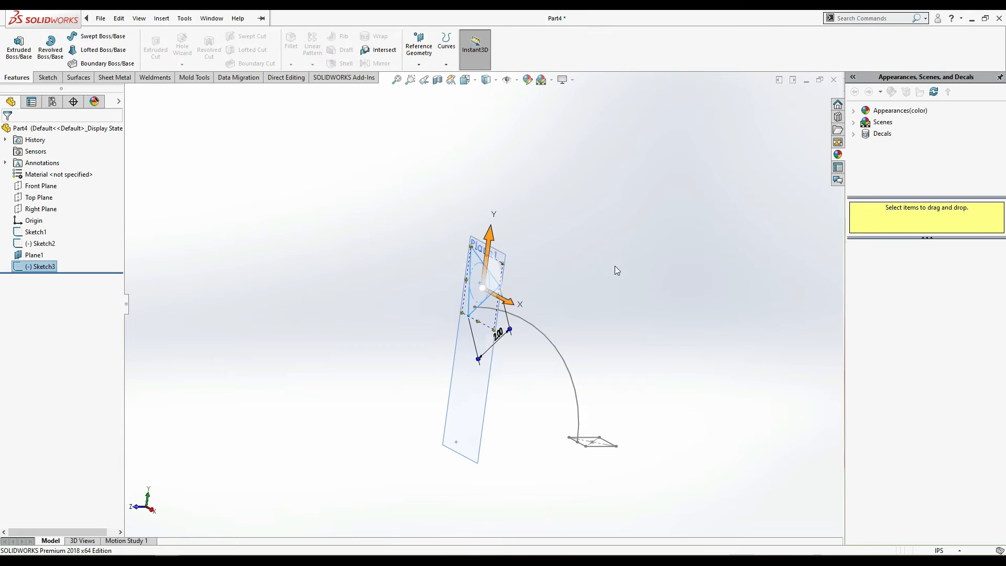
{"action": "left_click", "coordinate": [466, 397]}
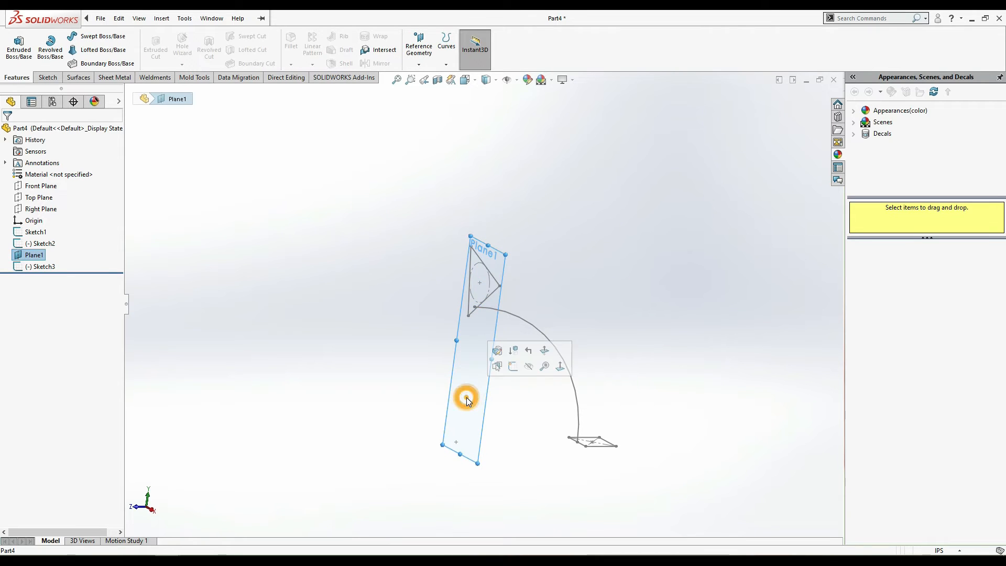
{"action": "left_click", "coordinate": [529, 367]}
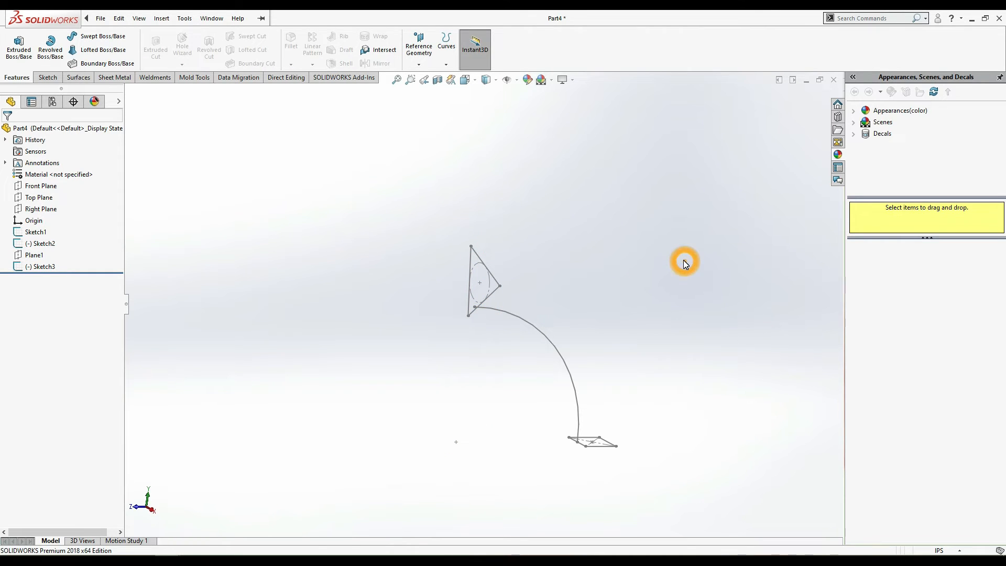
- Reopen the triangle sketch, make the triangle's corner nearest the square coincident with the arc's upper endpoint, and exit the sketch
{"action": "left_click", "coordinate": [51, 267]}
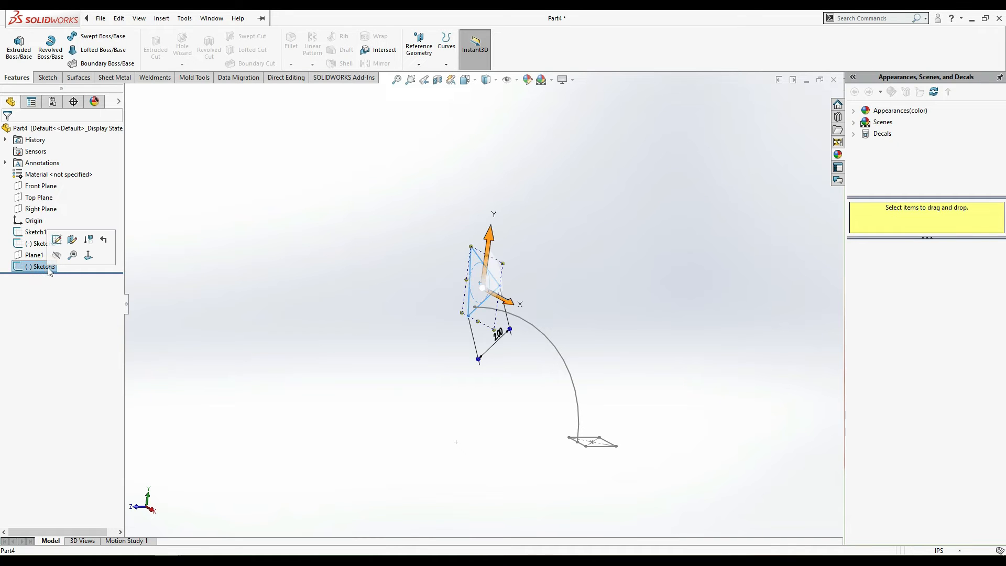
{"action": "left_click", "coordinate": [57, 240]}
{"action": "scroll", "coordinate": [500, 313], "scroll_direction": "down", "scroll_amount": 5}
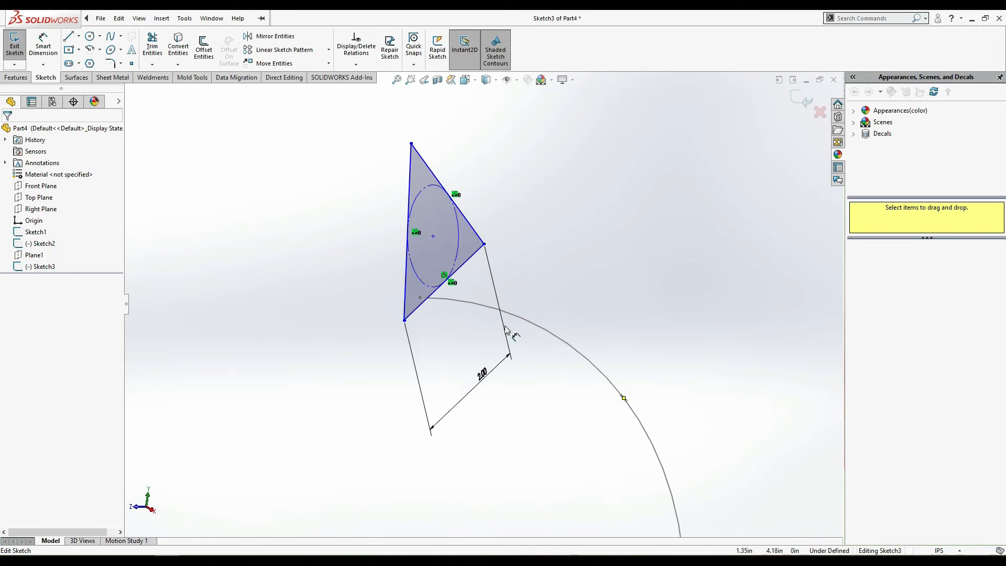
{"action": "scroll", "coordinate": [501, 317], "scroll_direction": "up", "scroll_amount": 4}
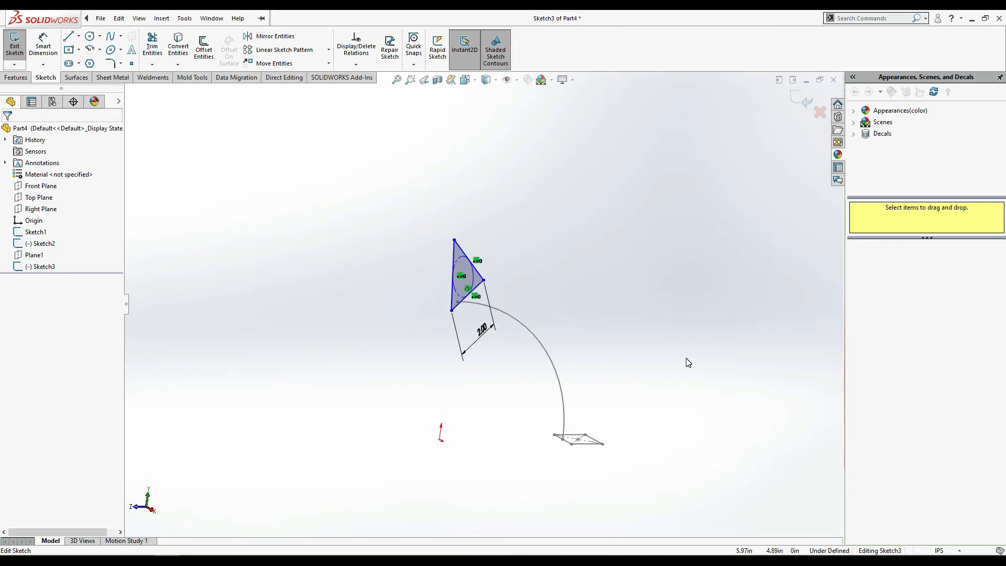
{"action": "left_click", "coordinate": [458, 305]}
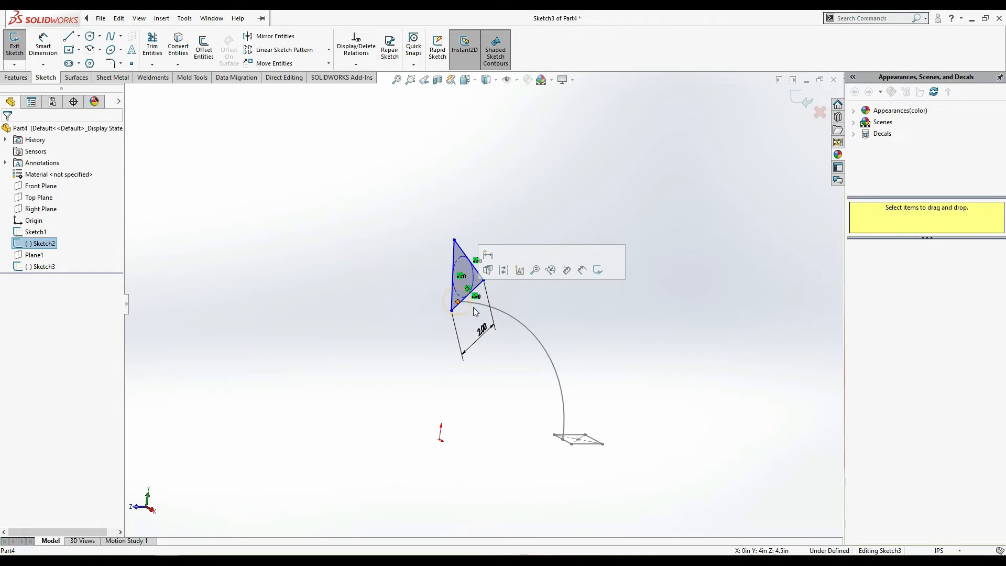
{"action": "left_click", "coordinate": [483, 280]}
{"action": "left_click", "coordinate": [483, 281], "text": "ctrl"}
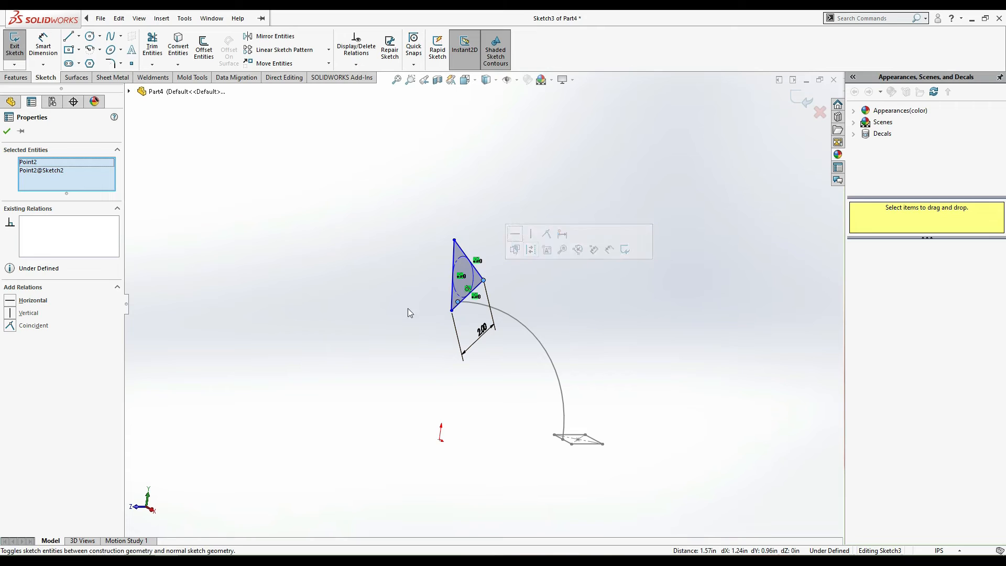
{"action": "left_click", "coordinate": [24, 326]}
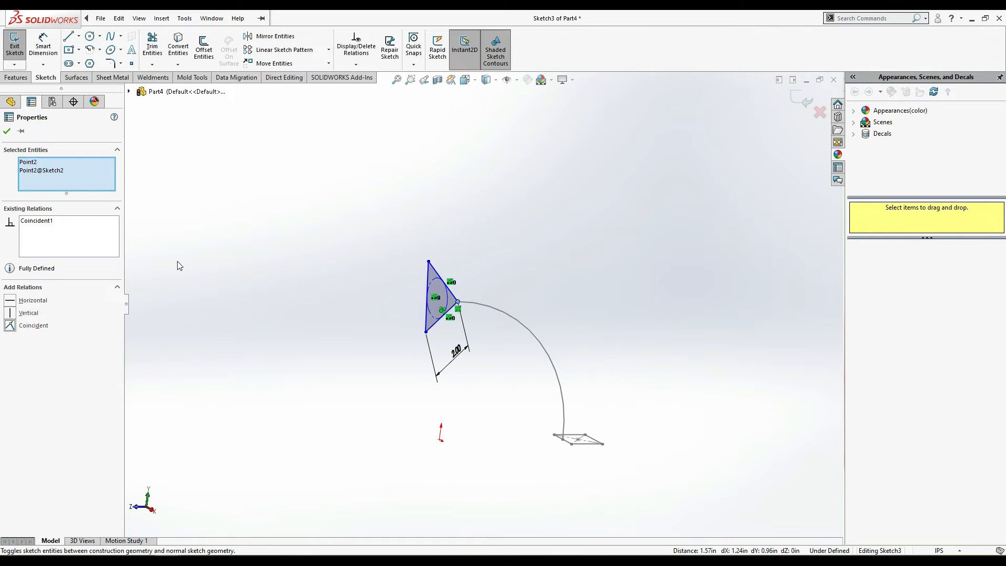
{"action": "left_click", "coordinate": [6, 132]}
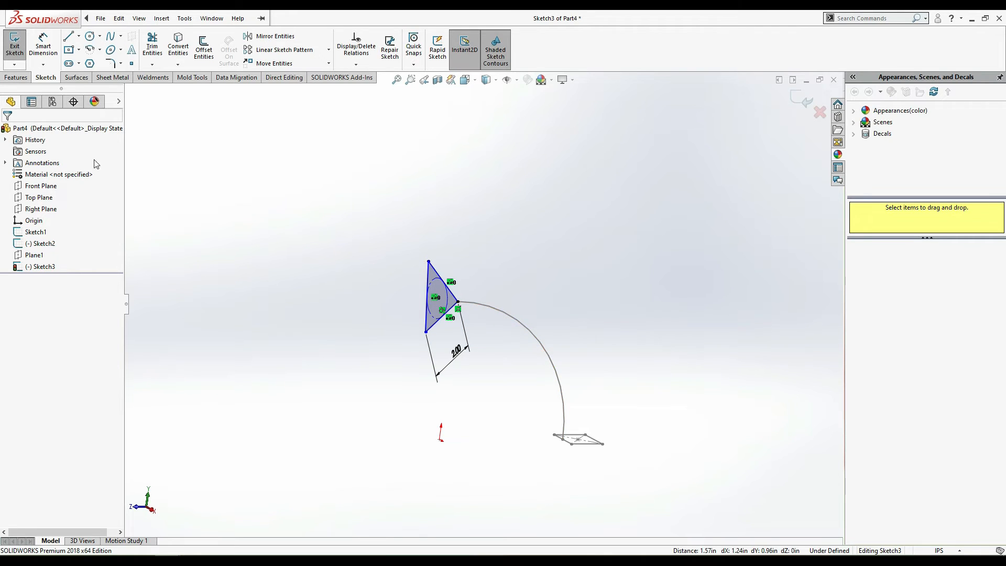
{"action": "double_click", "coordinate": [243, 163]}
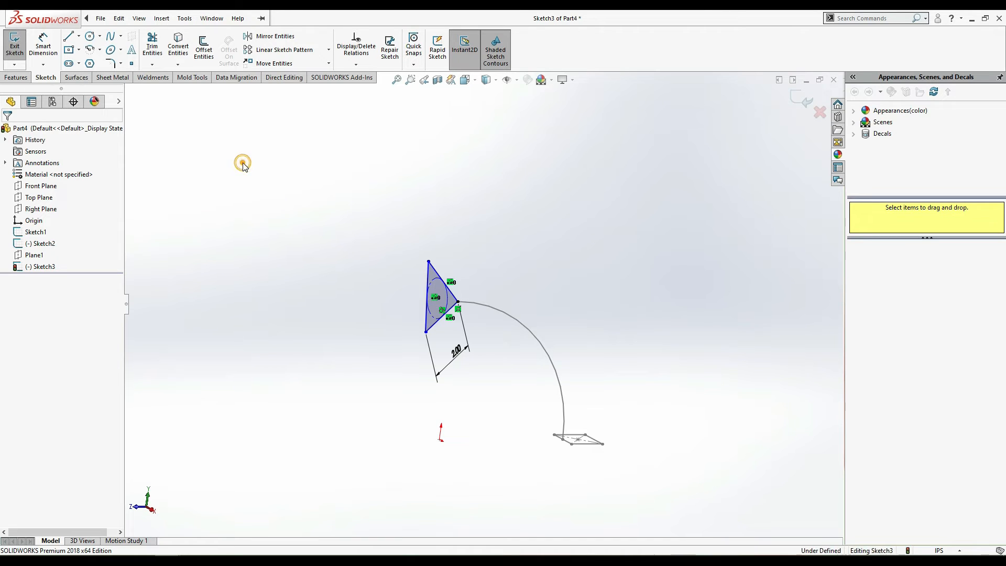
- Create a lofted surface from the triangle to the square profile, using the arc as the guide curve
{"action": "left_click", "coordinate": [89, 80]}
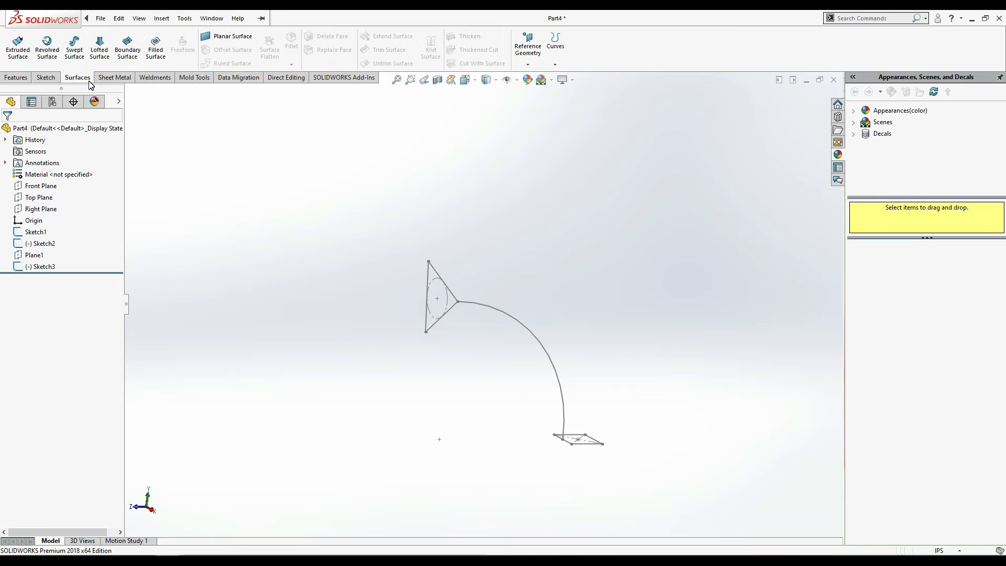
{"action": "left_click", "coordinate": [97, 51]}
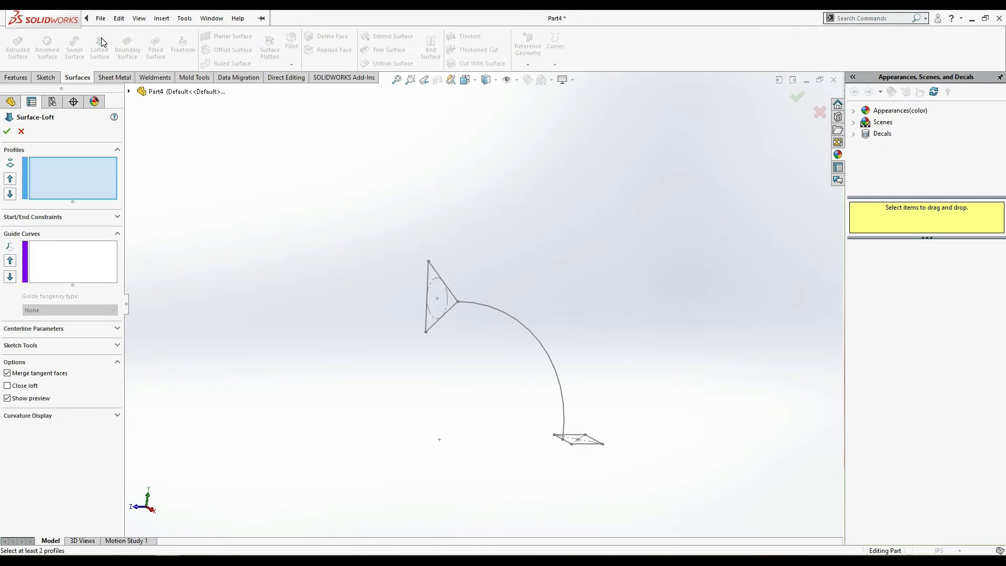
{"action": "left_click", "coordinate": [429, 270]}
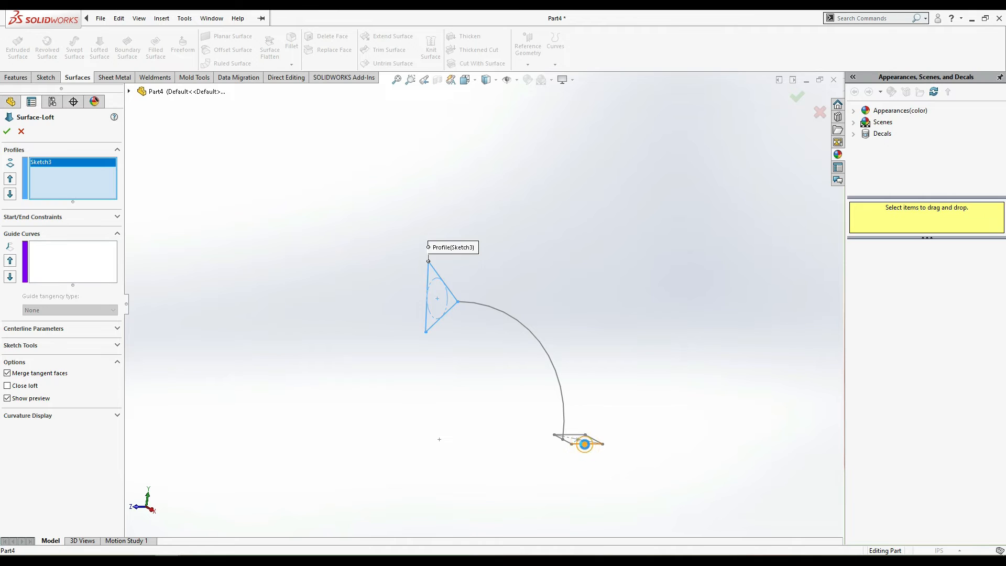
{"action": "left_click", "coordinate": [587, 449]}
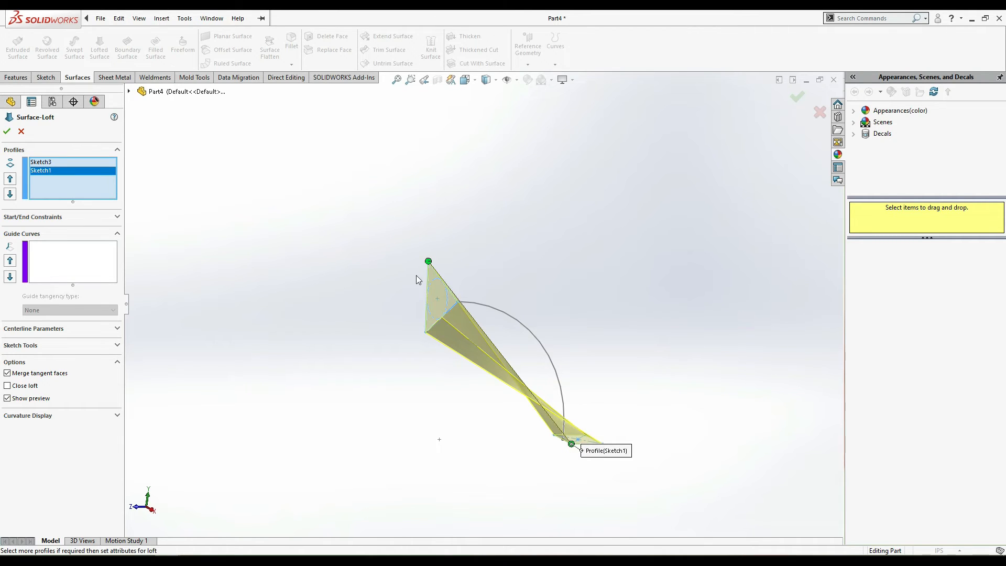
{"action": "left_click", "coordinate": [77, 261]}
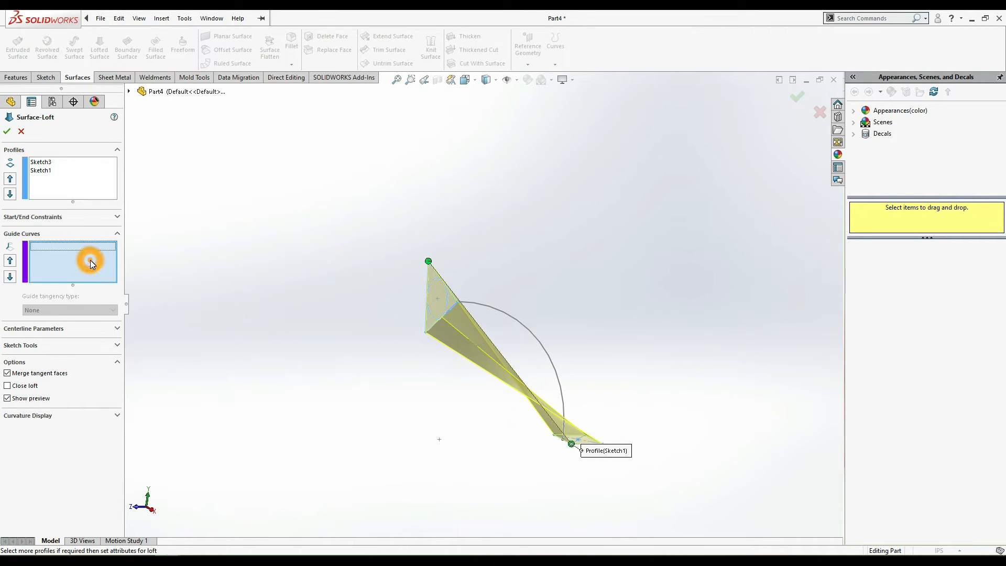
{"action": "left_click", "coordinate": [546, 346]}
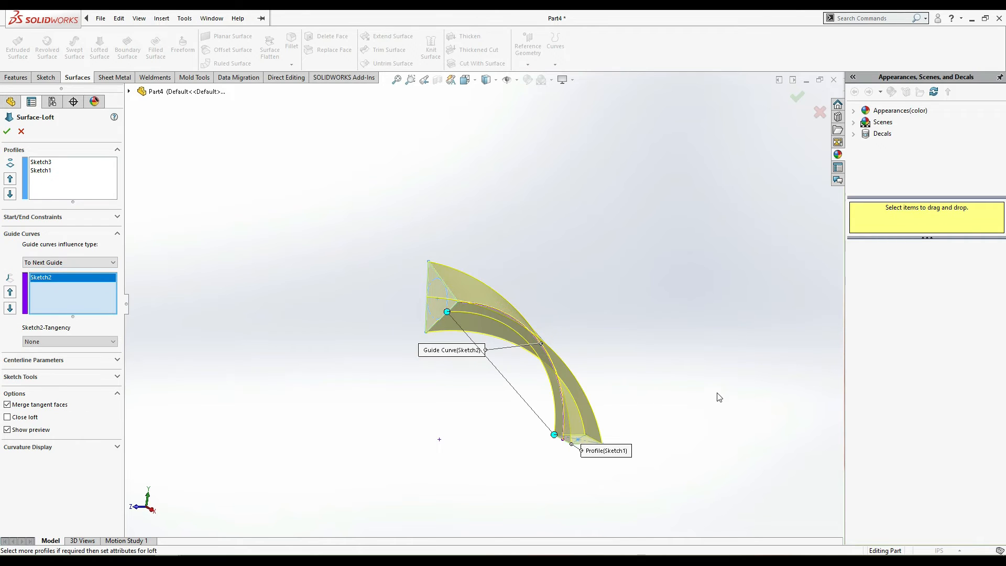
{"action": "left_click", "coordinate": [6, 132]}
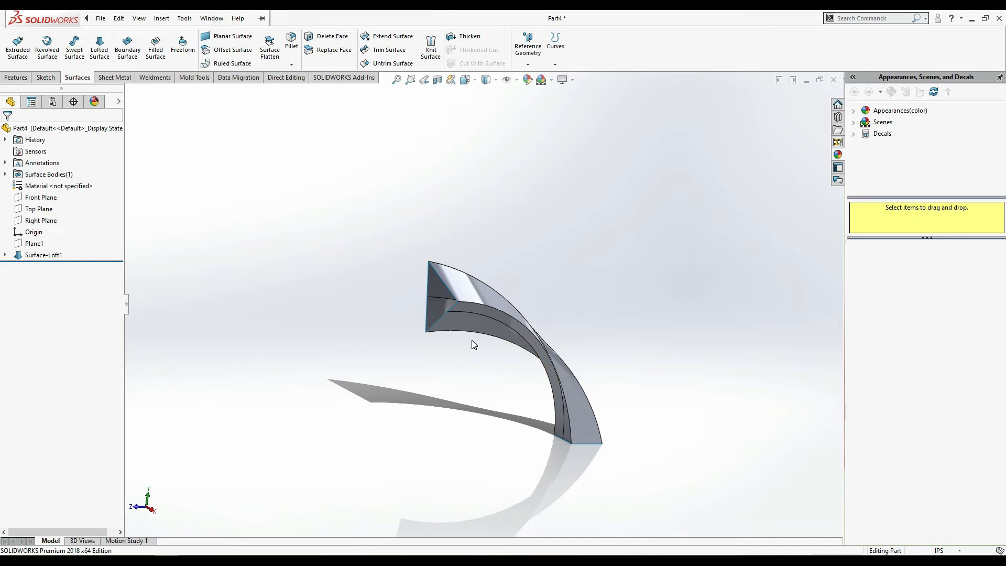
- Inspect the lofted surface and reopen its definition to review the profiles and guide curve, leaving the settings as they are
{"action": "key", "text": "Right"}
{"action": "key", "text": "Down"}
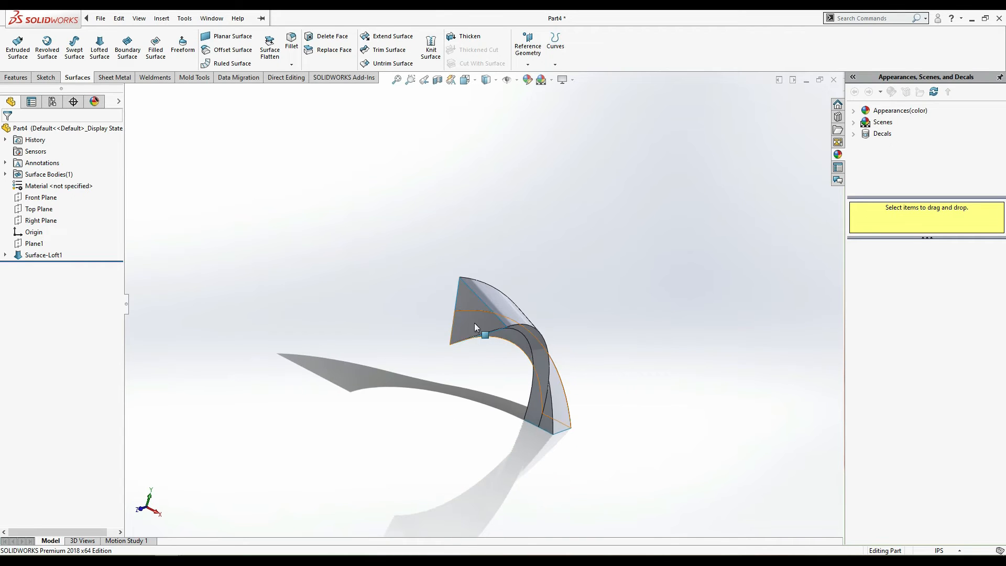
{"action": "scroll", "coordinate": [476, 326], "scroll_direction": "down", "scroll_amount": 5}
{"action": "scroll", "coordinate": [442, 233], "scroll_direction": "up", "scroll_amount": 5}
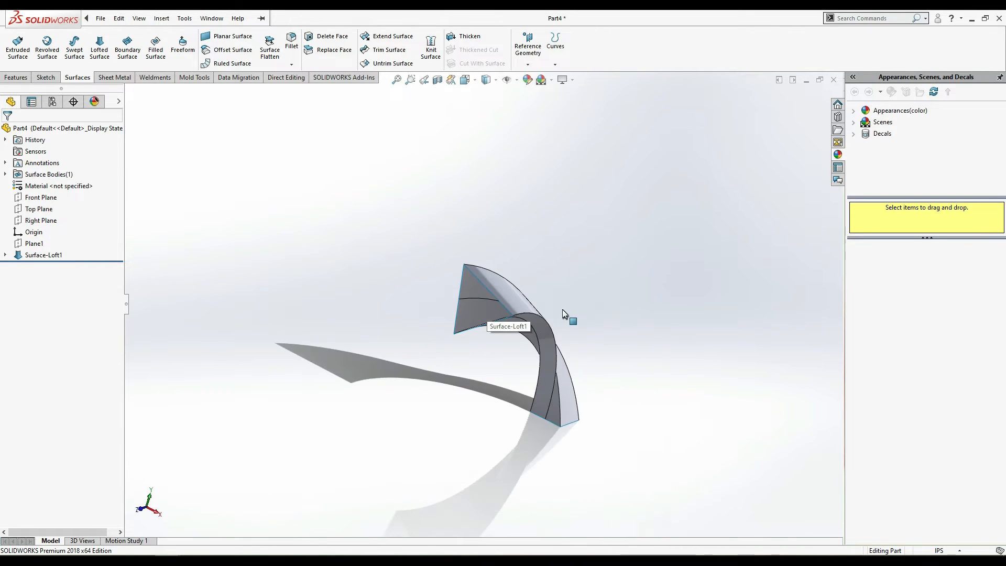
{"action": "left_click", "coordinate": [19, 258]}
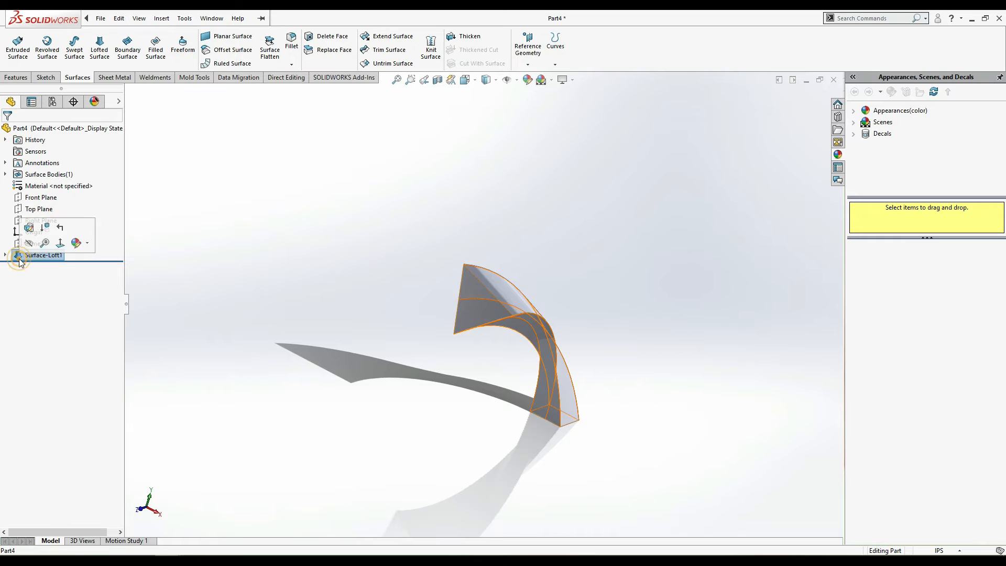
{"action": "left_click", "coordinate": [31, 230]}
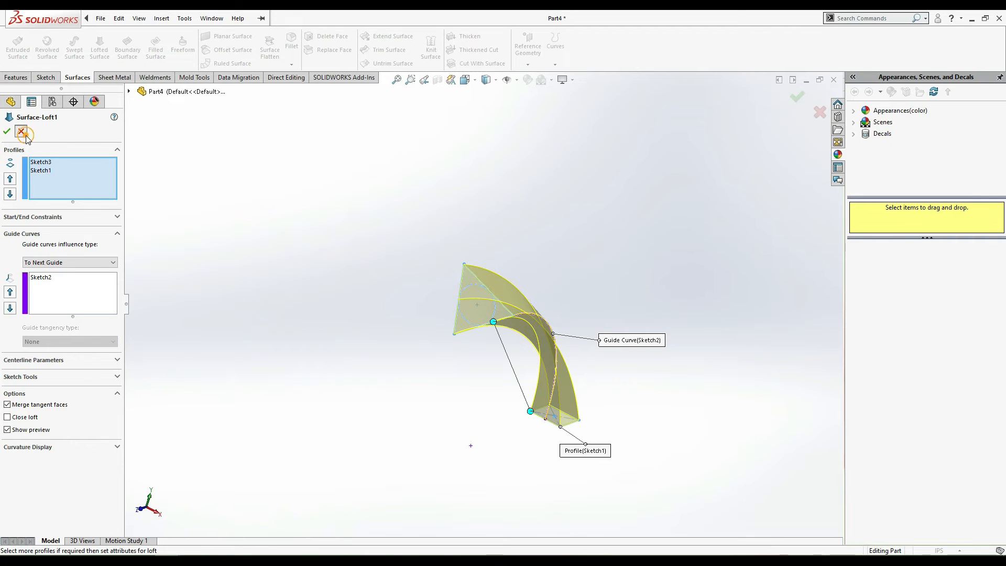
{"action": "left_click", "coordinate": [8, 131]}
{"action": "left_click", "coordinate": [609, 241]}
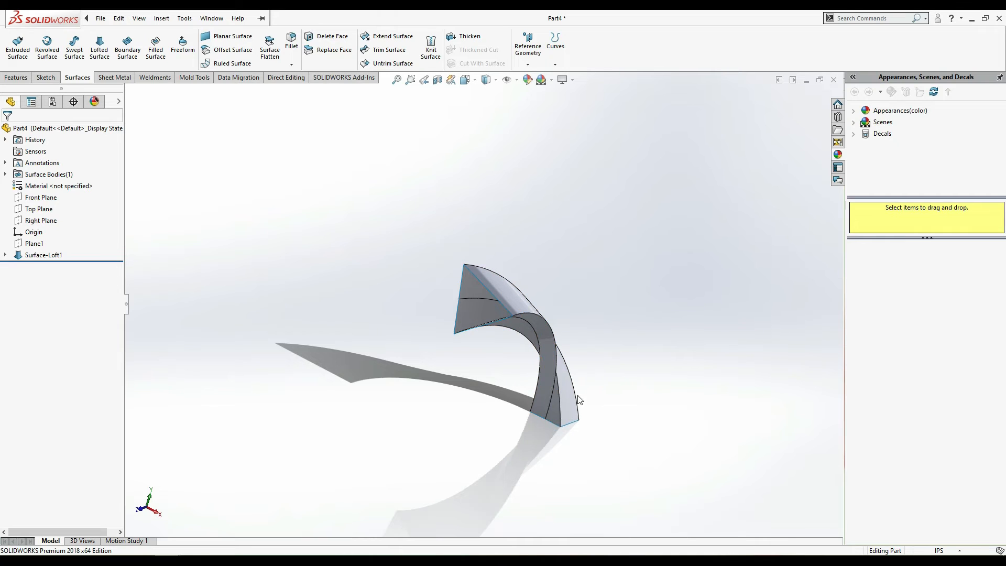
- Examine the lofted surface from both sides and close up where its faces twist along the bend
{"action": "key", "text": "Left"}
{"action": "key", "text": "Left"}
{"action": "key", "text": "Left"}
{"action": "key", "text": "Left"}
{"action": "key", "text": "Left"}
{"action": "key", "text": "Left"}
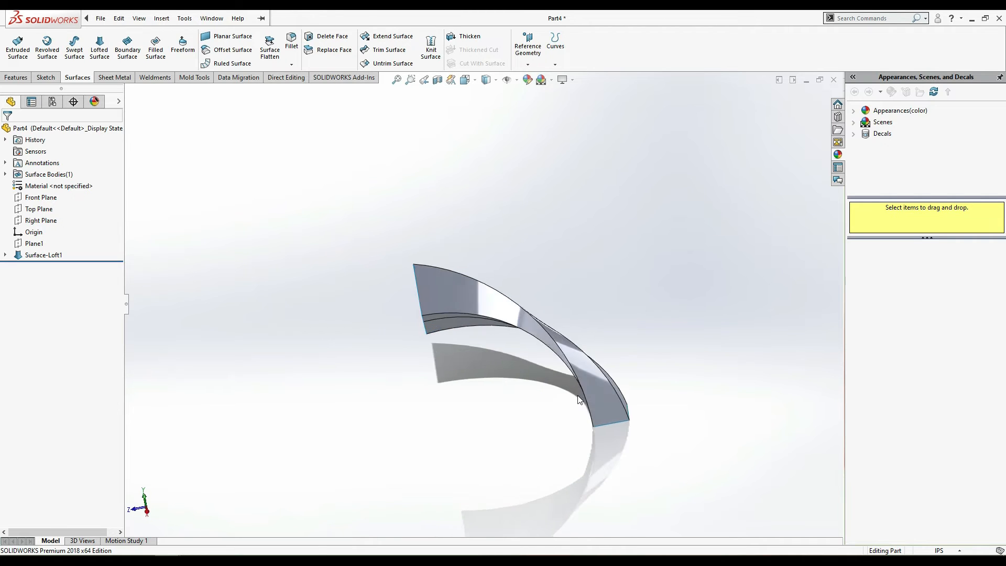
{"action": "key", "text": "Right"}
{"action": "key", "text": "Right"}
{"action": "key", "text": "Right"}
{"action": "key", "text": "Right"}
{"action": "key", "text": "Right"}
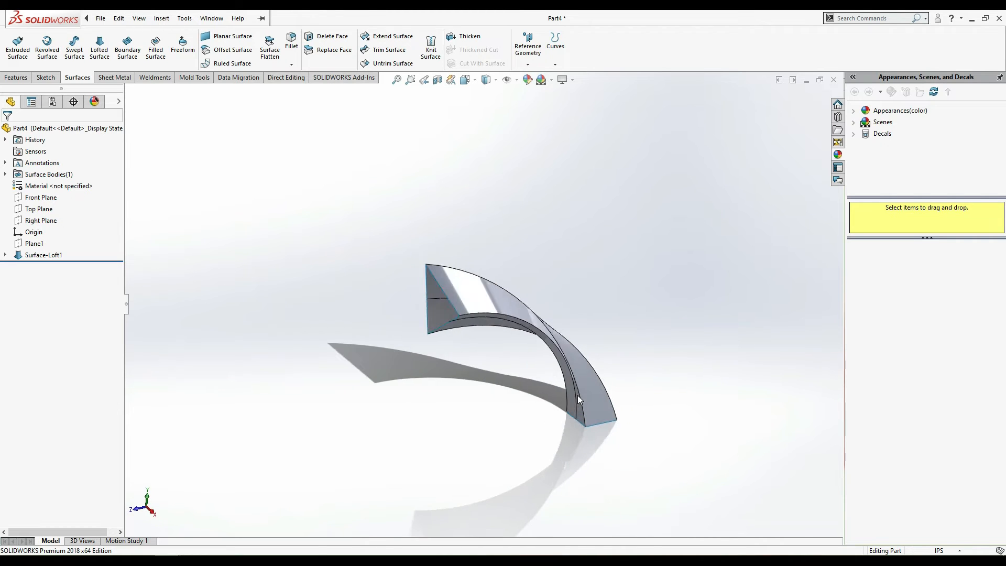
{"action": "scroll", "coordinate": [567, 352], "scroll_direction": "down", "scroll_amount": 4}
{"action": "scroll", "coordinate": [555, 383], "scroll_direction": "down", "scroll_amount": 3}
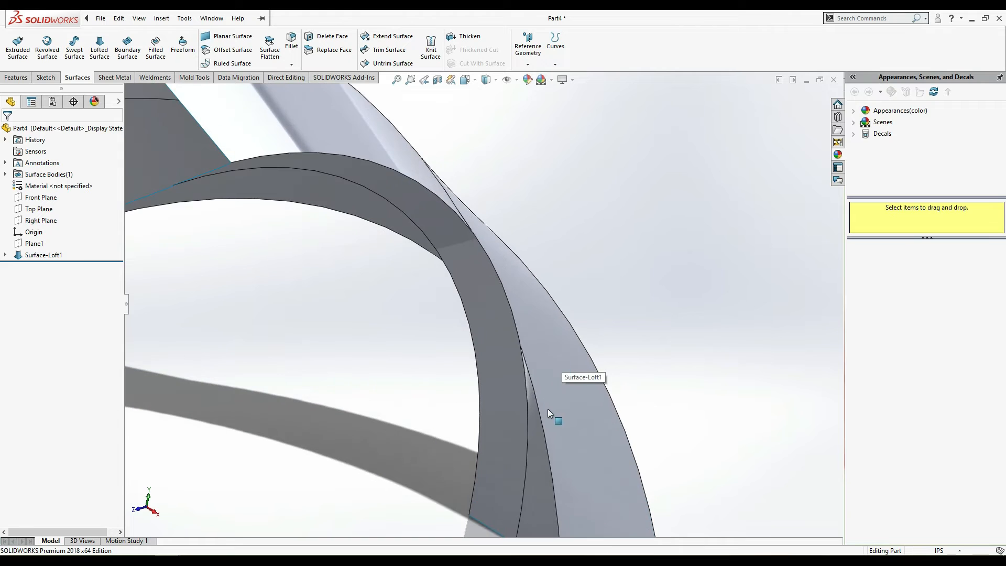
- Open the arc sketch under the loft to check the arc's upper endpoint, and exit the sketch without changes
{"action": "scroll", "coordinate": [542, 297], "scroll_direction": "up", "scroll_amount": 6}
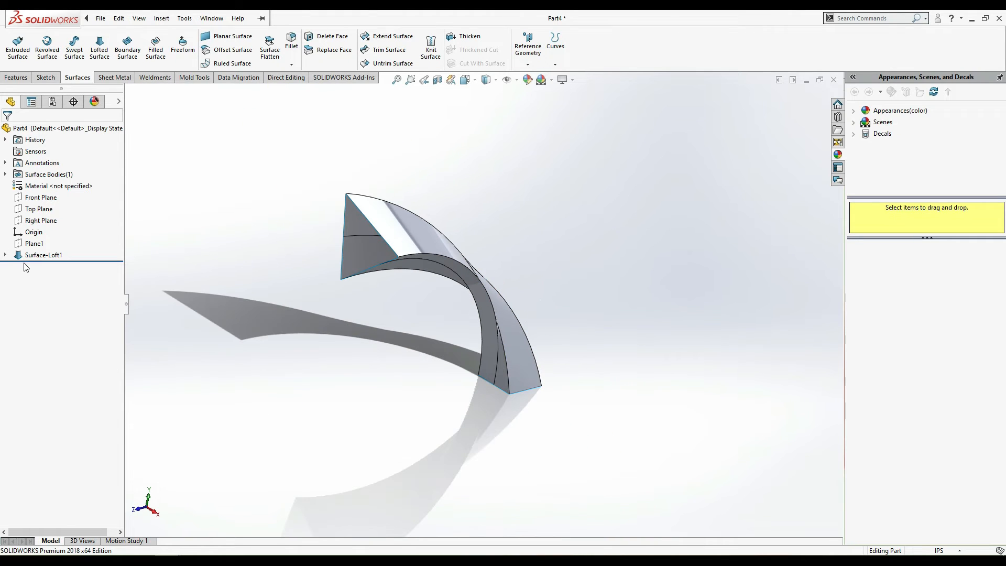
{"action": "left_click", "coordinate": [8, 256]}
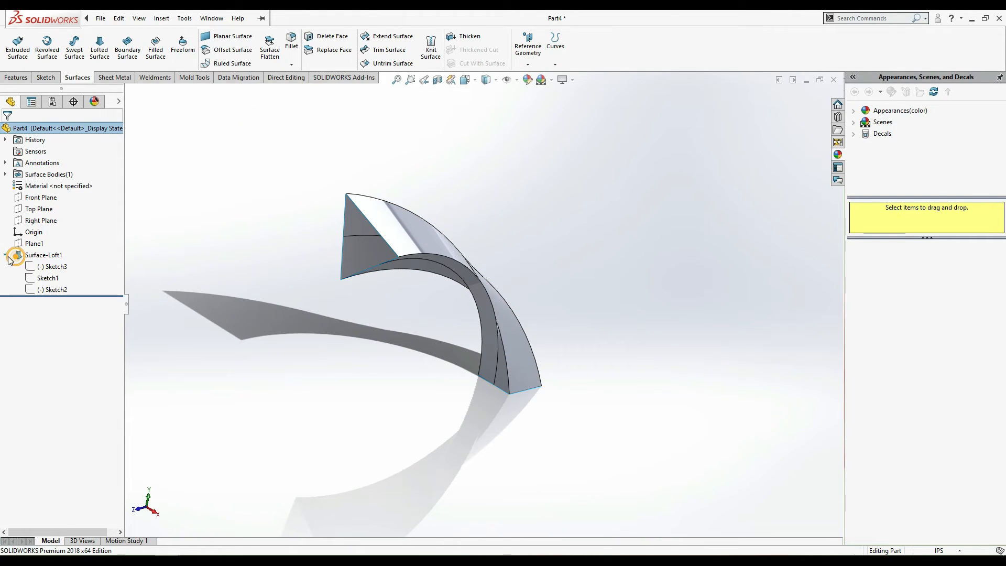
{"action": "right_click", "coordinate": [53, 294]}
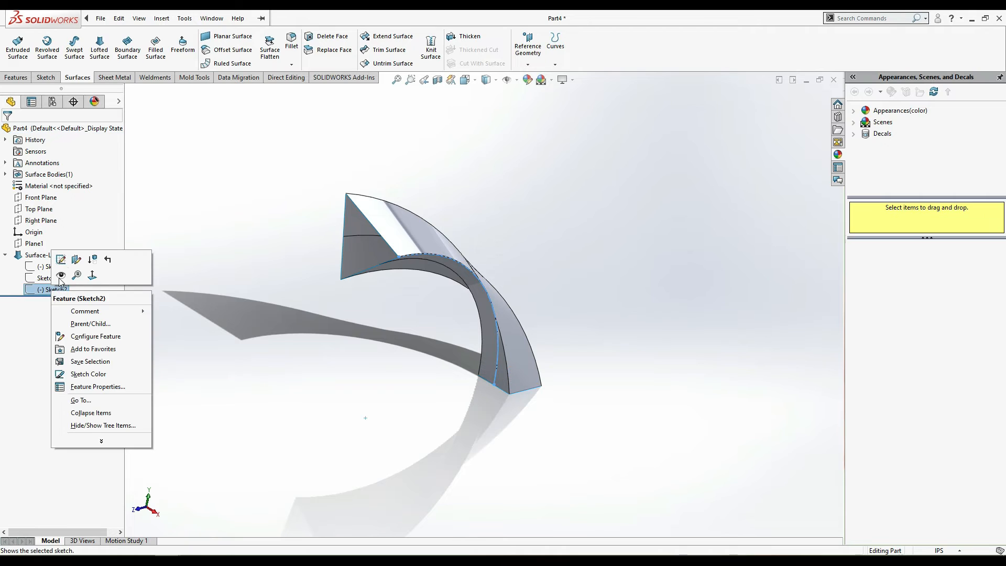
{"action": "left_click", "coordinate": [59, 262]}
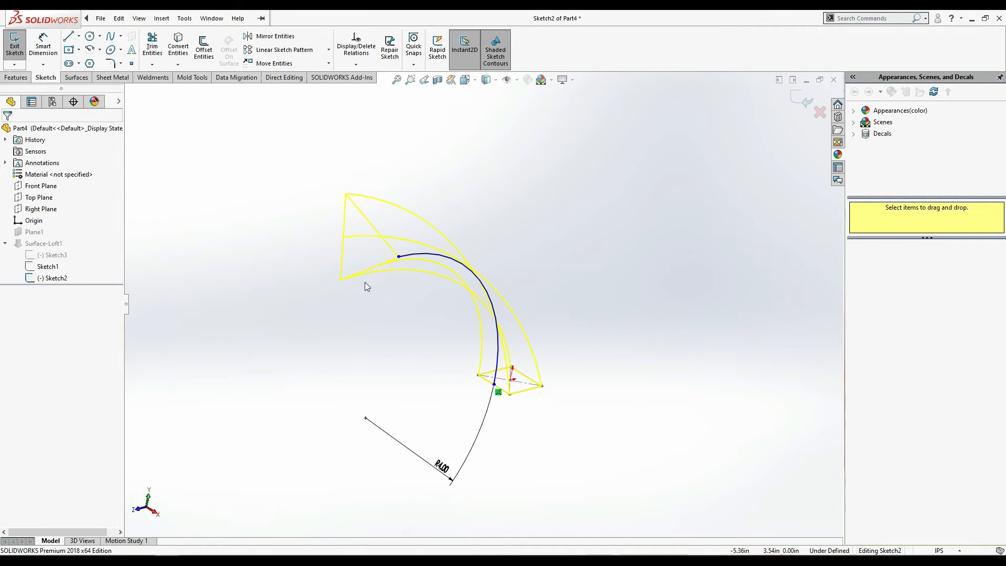
{"action": "left_click", "coordinate": [399, 256]}
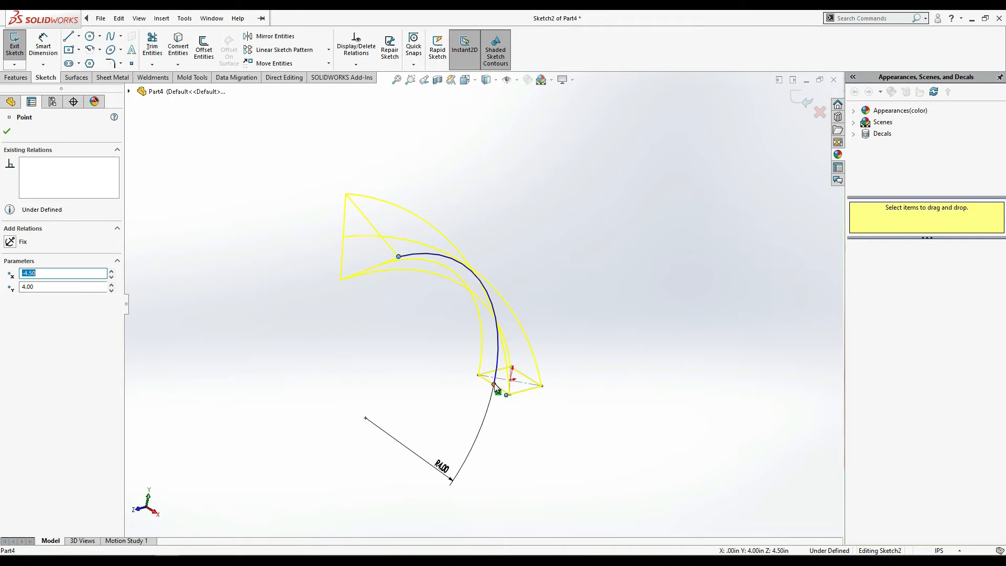
{"action": "left_click", "coordinate": [7, 132]}
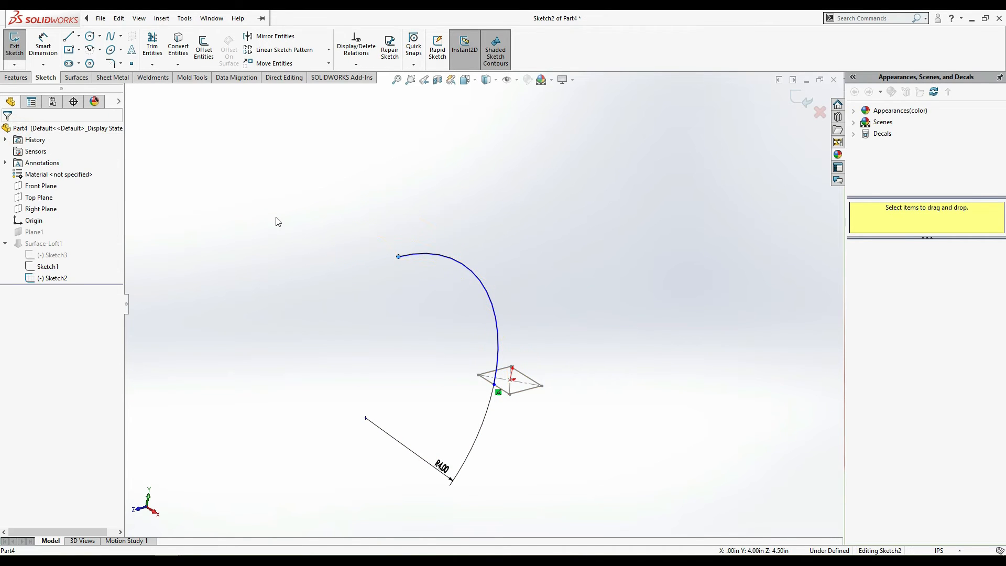
{"action": "double_click", "coordinate": [191, 222]}
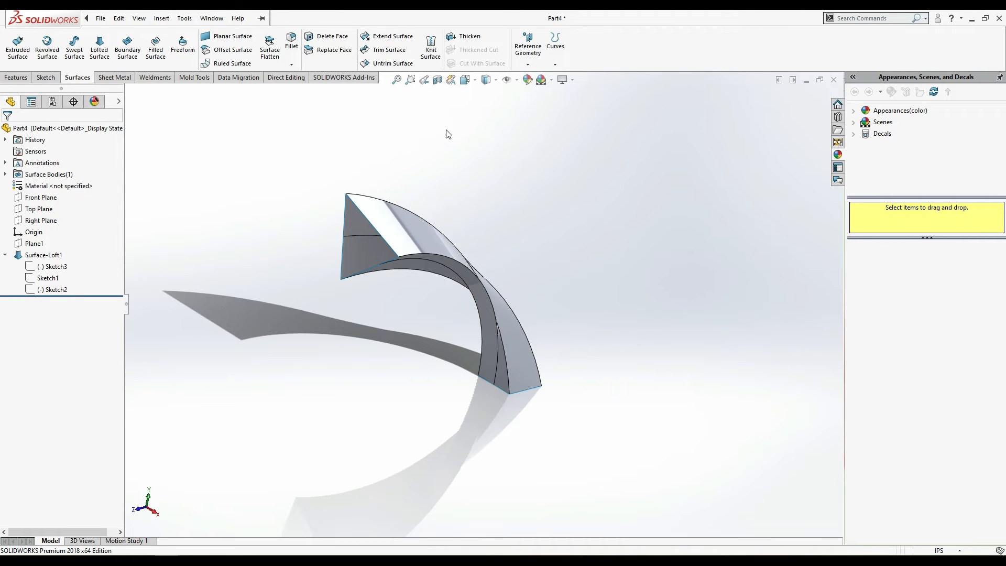
- Examine the loft's edges and sketch dimensions with hidden lines removed, and restore the shaded-with-edges display
{"action": "left_click", "coordinate": [476, 82]}
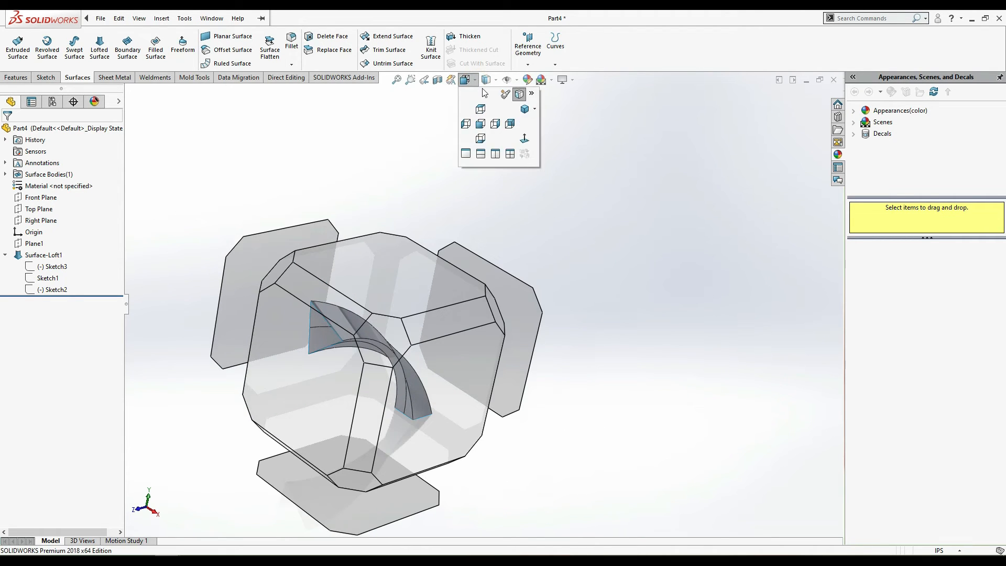
{"action": "left_click", "coordinate": [497, 83]}
{"action": "left_click", "coordinate": [496, 83]}
{"action": "left_click", "coordinate": [488, 124]}
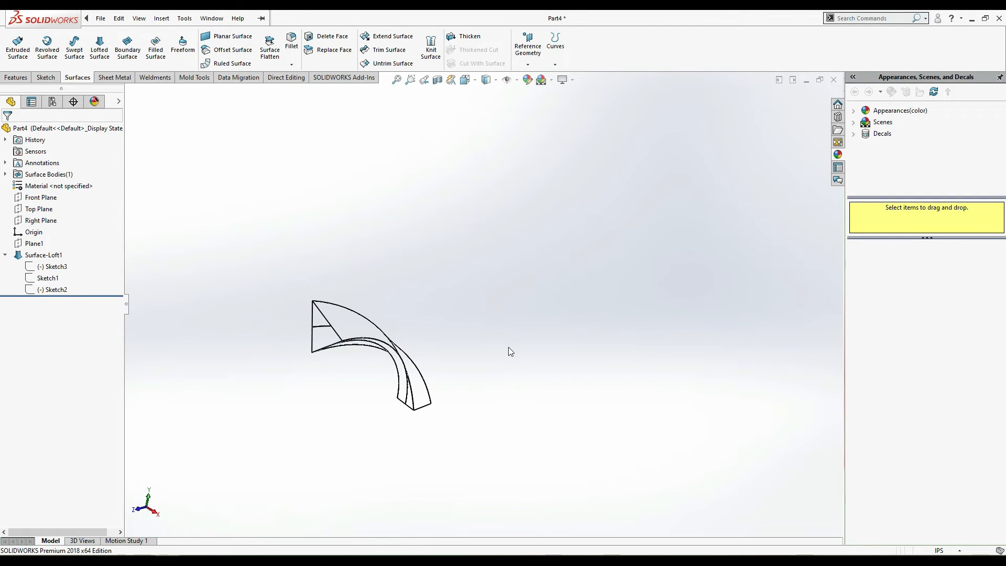
{"action": "scroll", "coordinate": [498, 344], "scroll_direction": "down", "scroll_amount": 5}
{"action": "scroll", "coordinate": [246, 489], "scroll_direction": "up", "scroll_amount": 3}
{"action": "scroll", "coordinate": [348, 439], "scroll_direction": "down", "scroll_amount": 2}
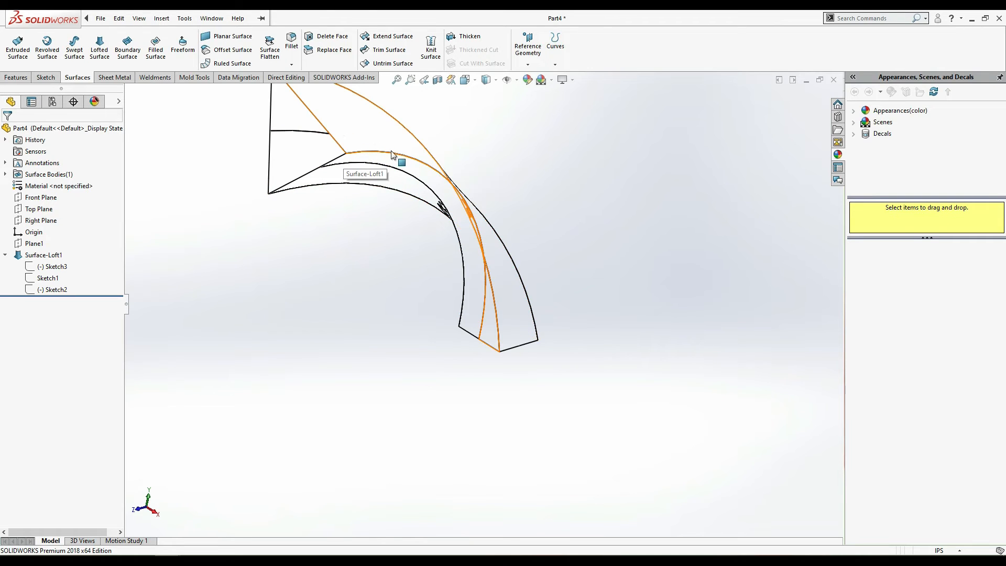
{"action": "double_click", "coordinate": [390, 167]}
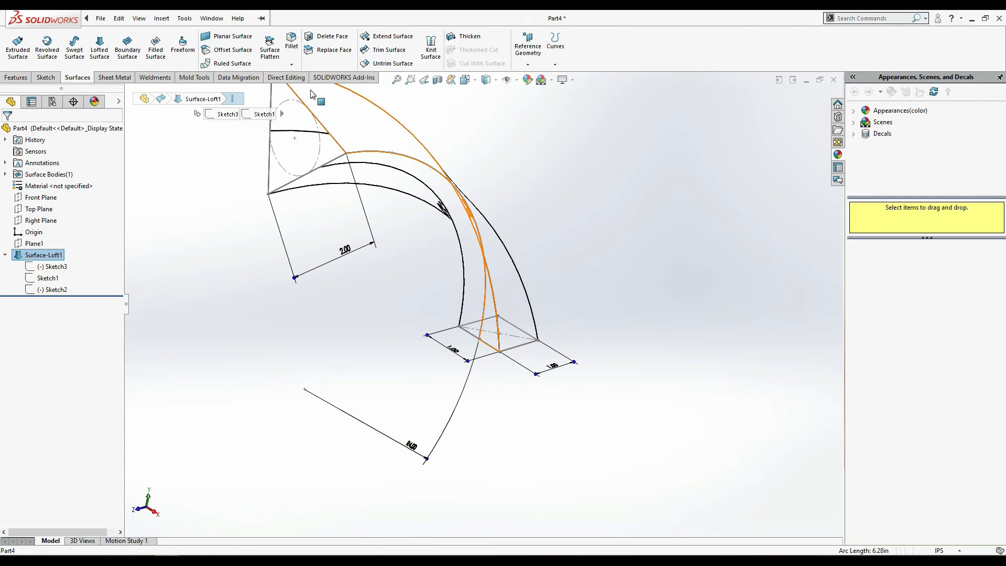
{"action": "key", "text": "f"}
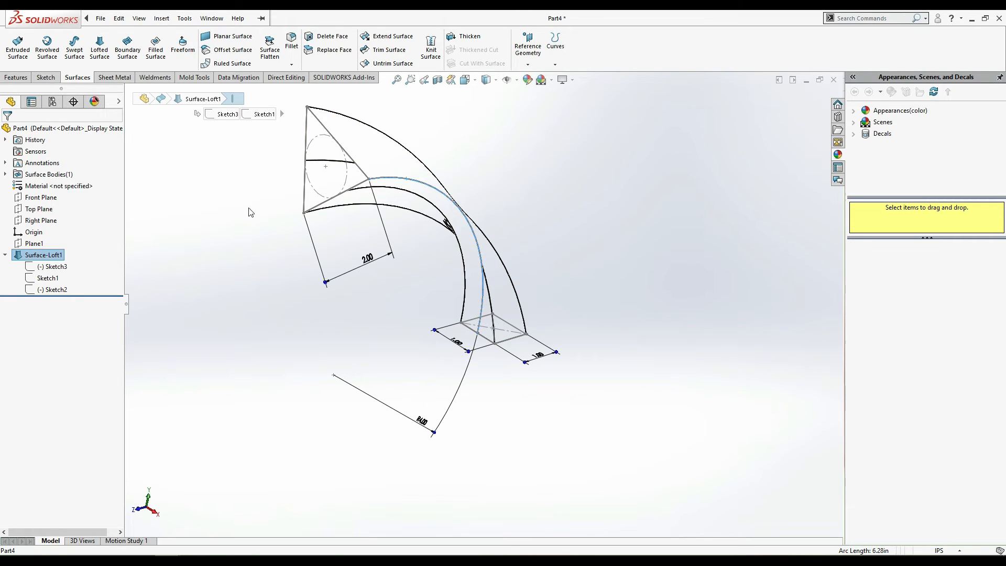
{"action": "left_click", "coordinate": [231, 340]}
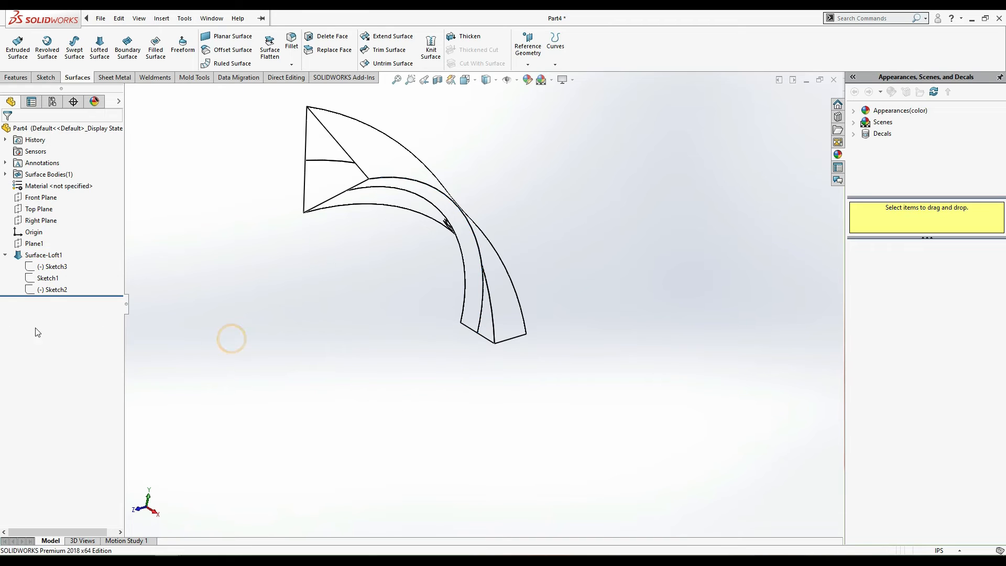
{"action": "left_click", "coordinate": [496, 80]}
{"action": "left_click", "coordinate": [487, 94]}
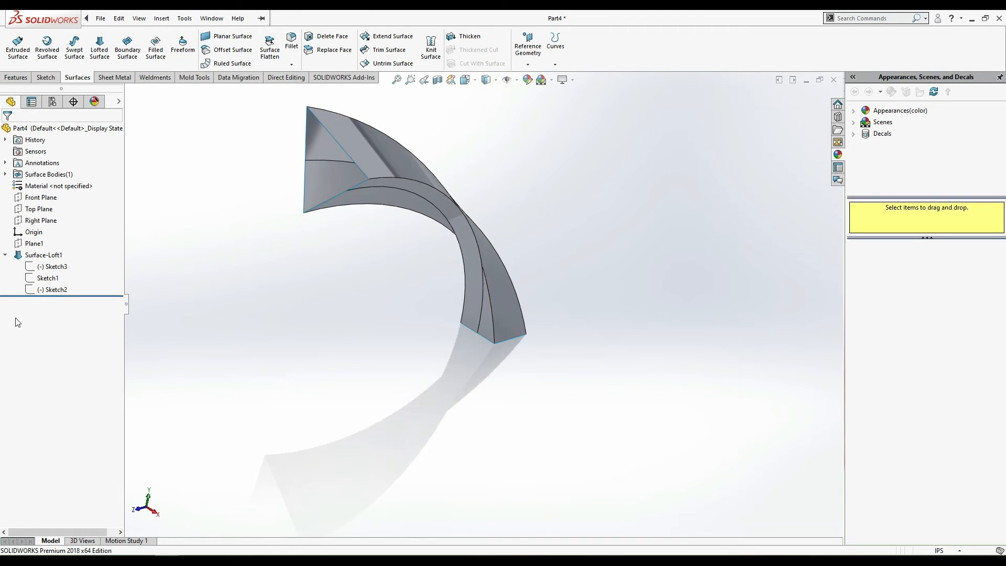
- Delete the lofted surface feature while keeping its profile and guide sketches
{"action": "right_click", "coordinate": [33, 255]}
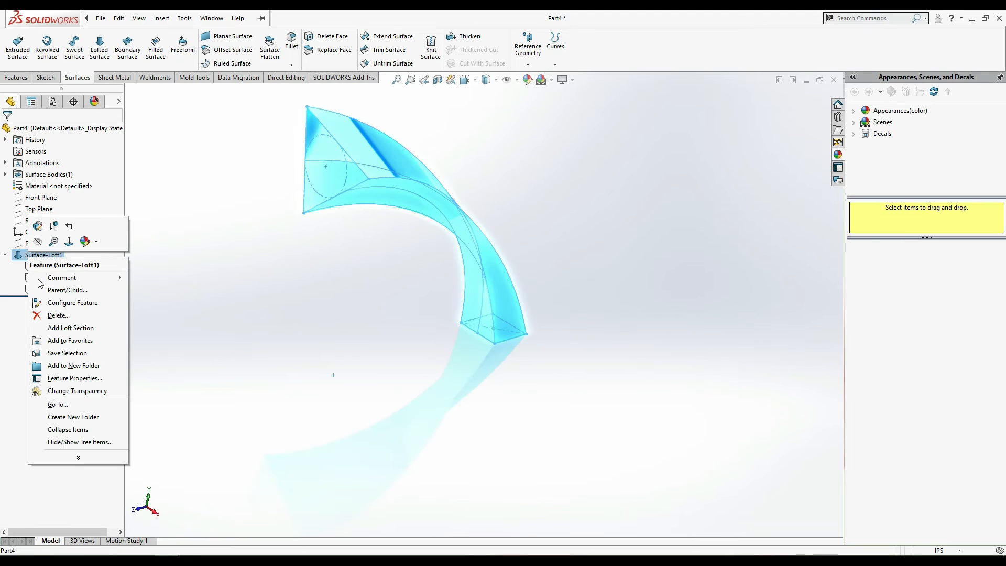
{"action": "left_click", "coordinate": [50, 317]}
{"action": "left_click", "coordinate": [830, 164]}
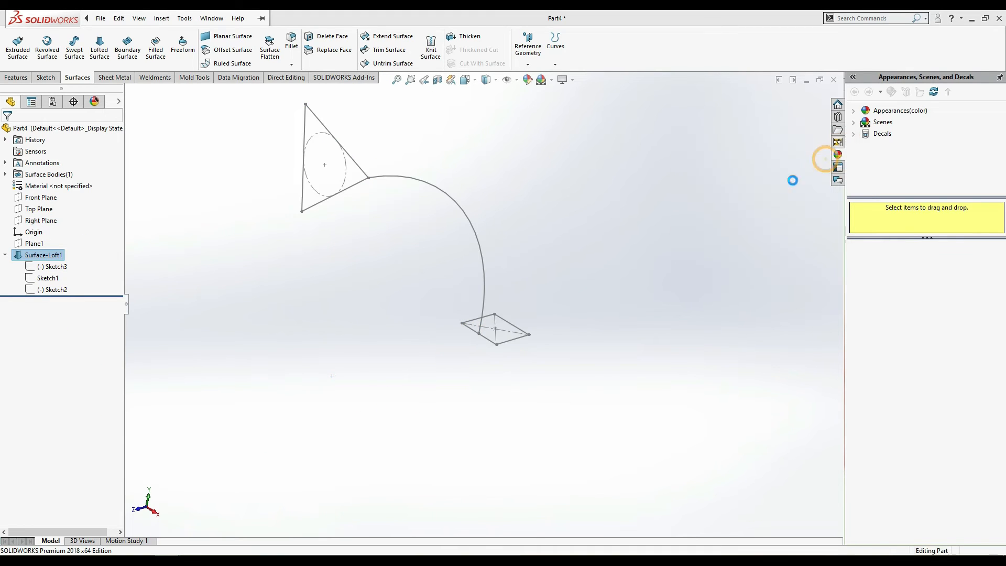
- Edit the triangle sketch by moving the triangle off the arc and making its other lower corner coincident with the arc's upper endpoint
{"action": "left_click", "coordinate": [41, 266]}
{"action": "left_click", "coordinate": [53, 238]}
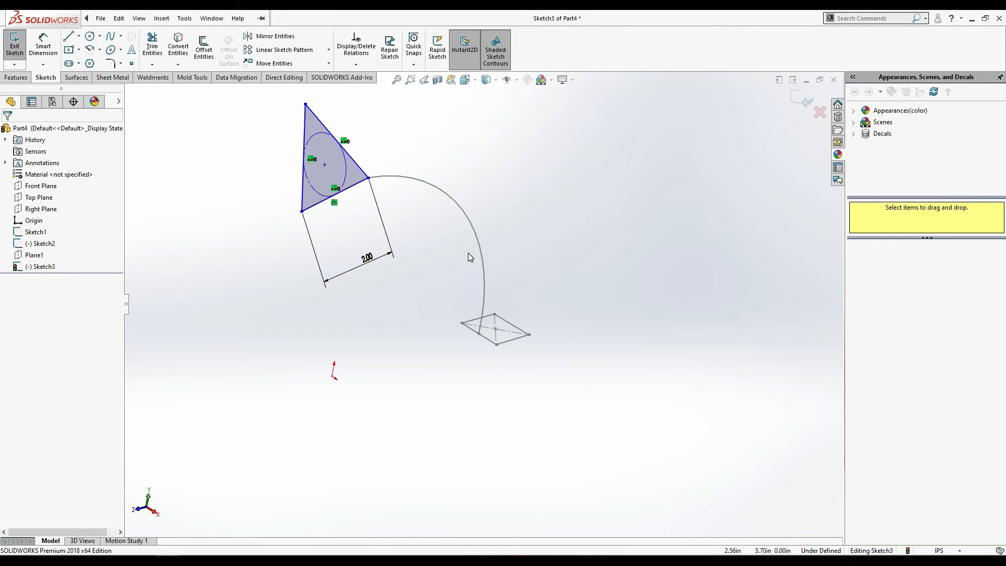
{"action": "mouse_move", "coordinate": [332, 179]}
{"action": "left_mouse_down"}
{"action": "mouse_move", "coordinate": [338, 239]}
{"action": "mouse_move", "coordinate": [352, 187]}
{"action": "mouse_move", "coordinate": [387, 139]}
{"action": "left_mouse_up"}
{"action": "left_click", "coordinate": [479, 180]}
{"action": "left_click", "coordinate": [327, 180]}
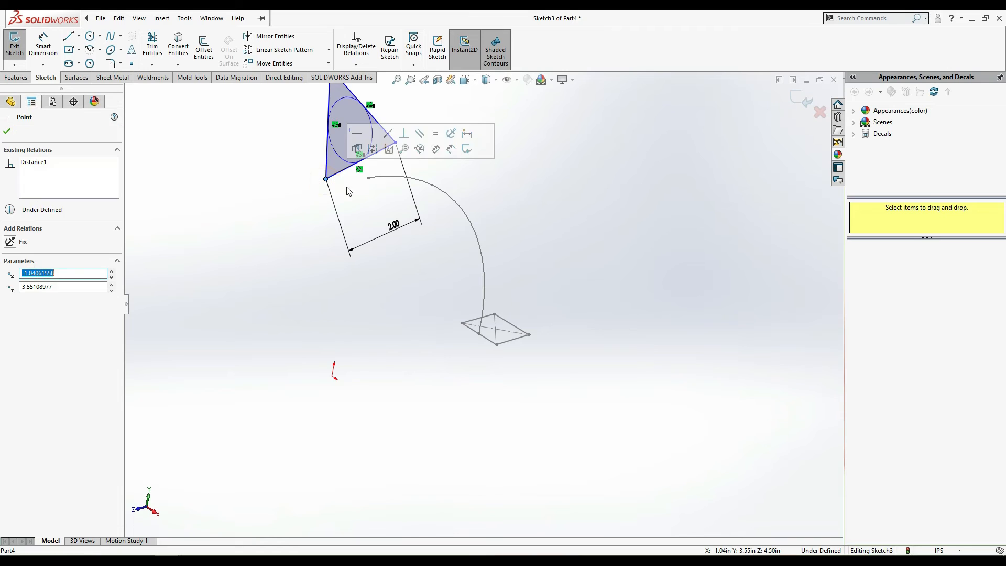
{"action": "key", "text": "Escape"}
{"action": "left_click", "coordinate": [368, 178], "text": "ctrl"}
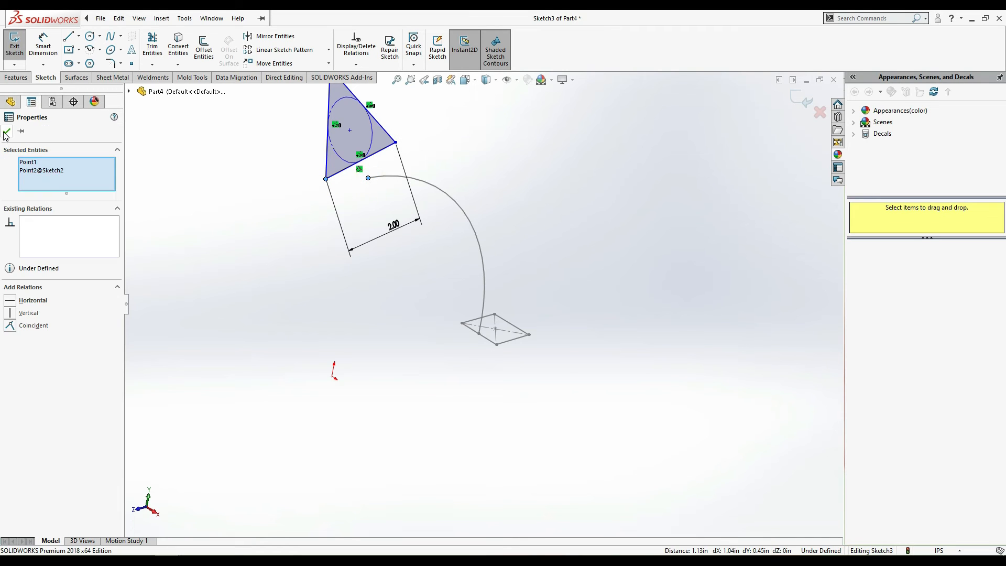
{"action": "left_click", "coordinate": [21, 325]}
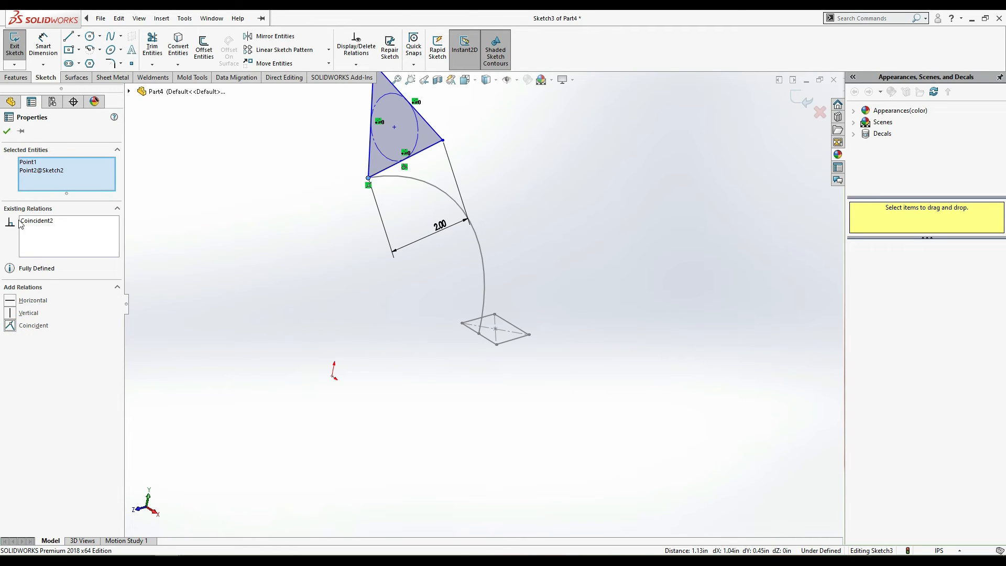
{"action": "left_click", "coordinate": [7, 131]}
- Create a lofted surface from the triangle profile to the square profile, using the arc sketch as the guide curve
{"action": "key", "text": "z"}
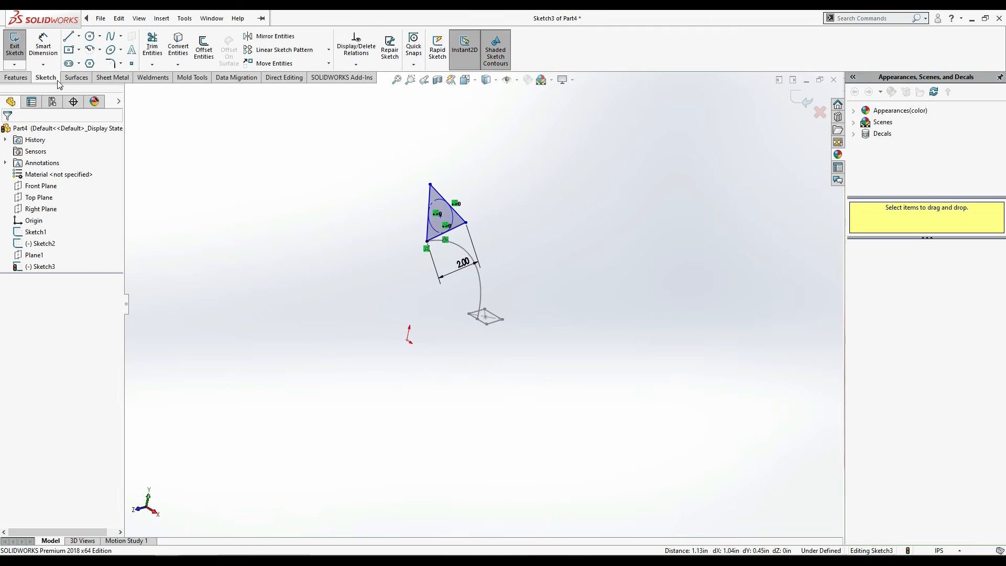
{"action": "left_click", "coordinate": [76, 77]}
{"action": "left_click", "coordinate": [79, 48]}
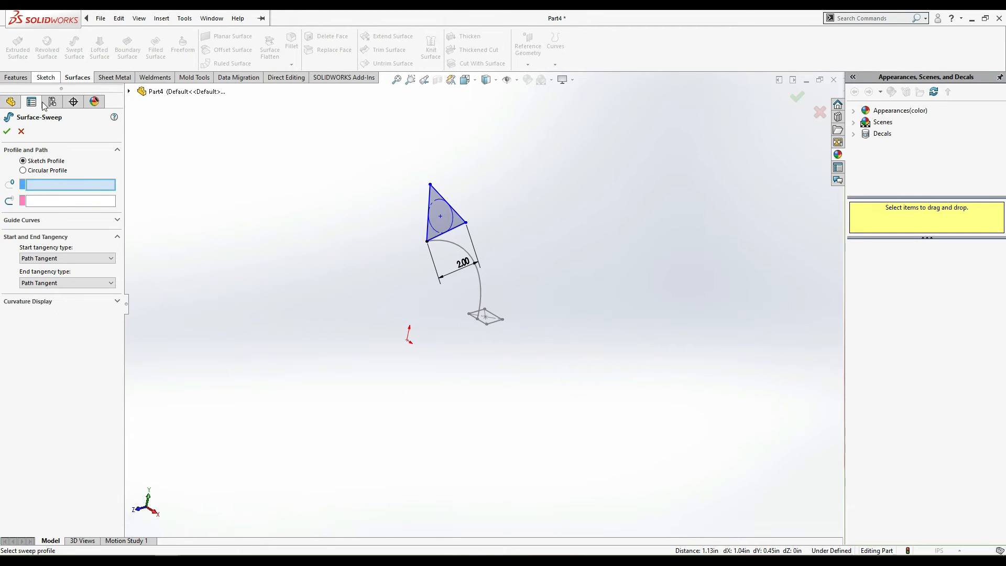
{"action": "left_click", "coordinate": [21, 131]}
{"action": "left_click", "coordinate": [94, 52]}
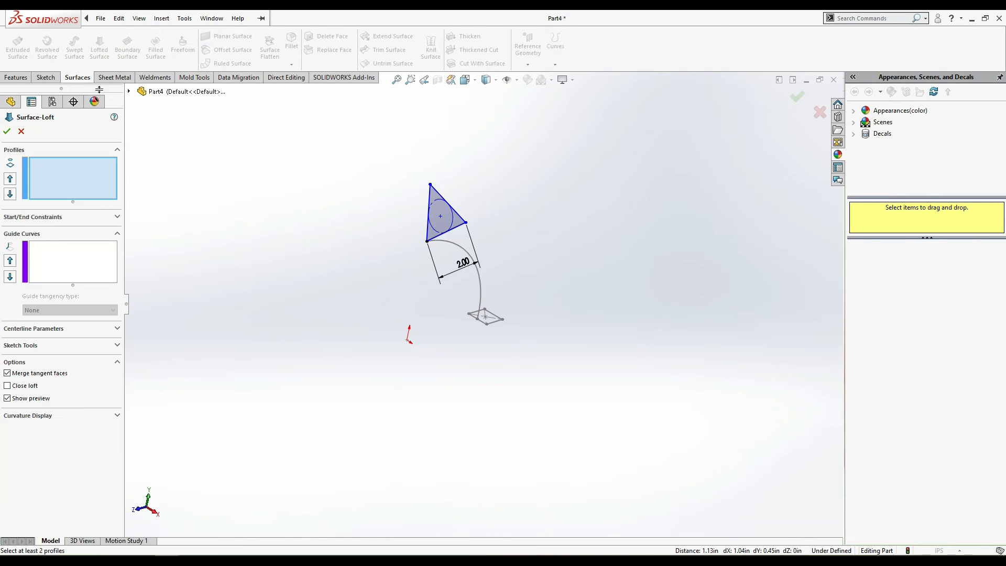
{"action": "left_click", "coordinate": [465, 224]}
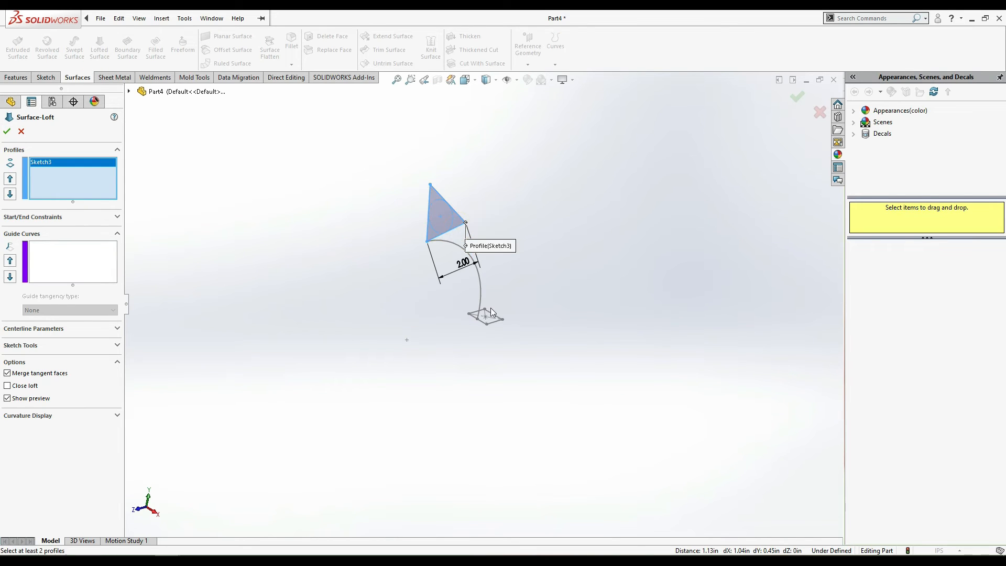
{"action": "left_click", "coordinate": [494, 324]}
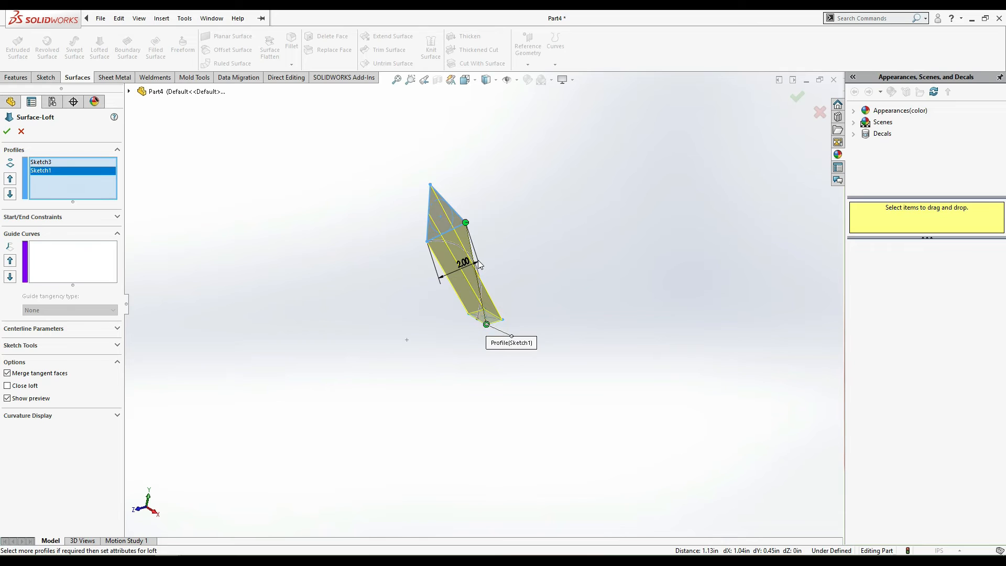
{"action": "scroll", "coordinate": [480, 264], "scroll_direction": "down", "scroll_amount": 3}
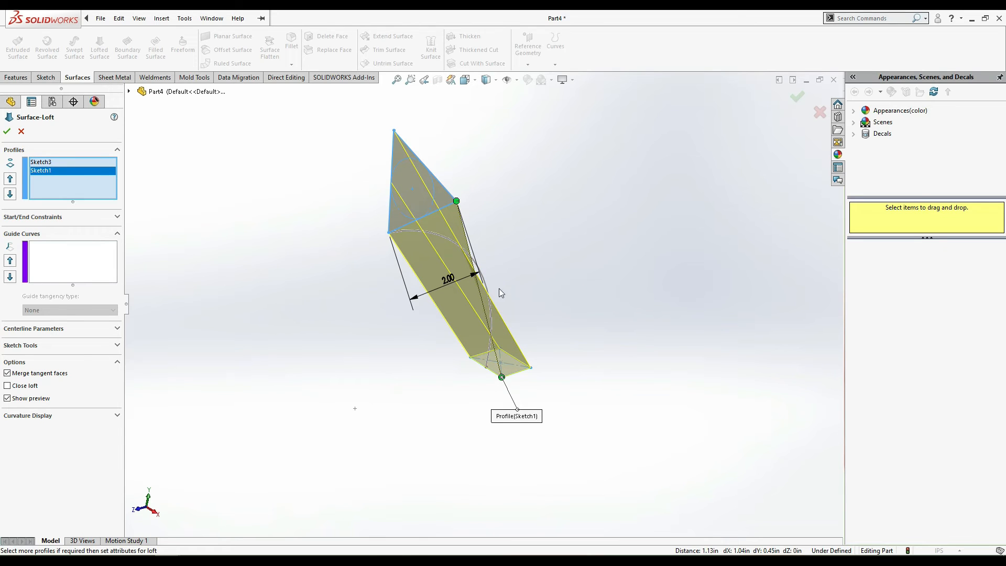
{"action": "left_click", "coordinate": [104, 262]}
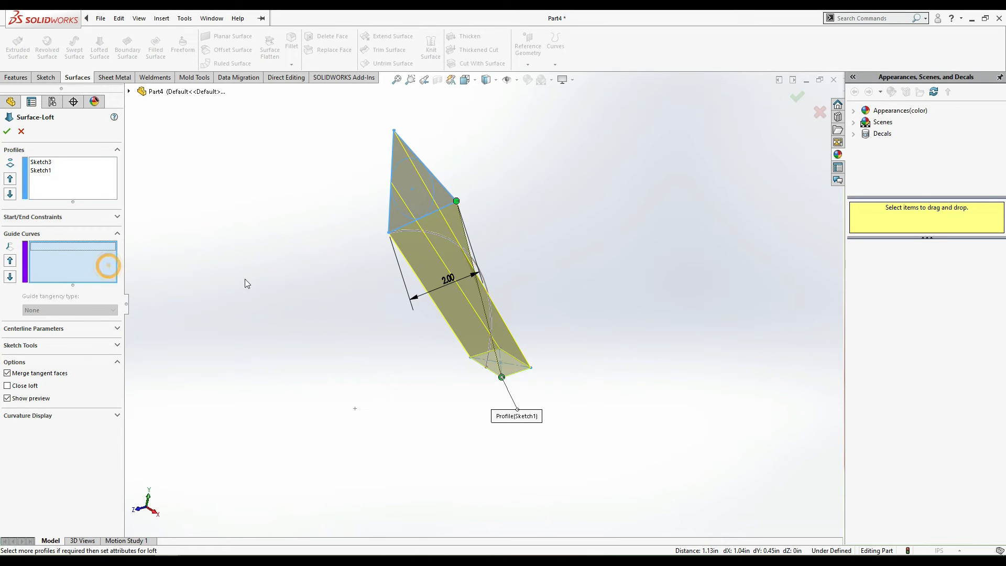
{"action": "left_click", "coordinate": [488, 283]}
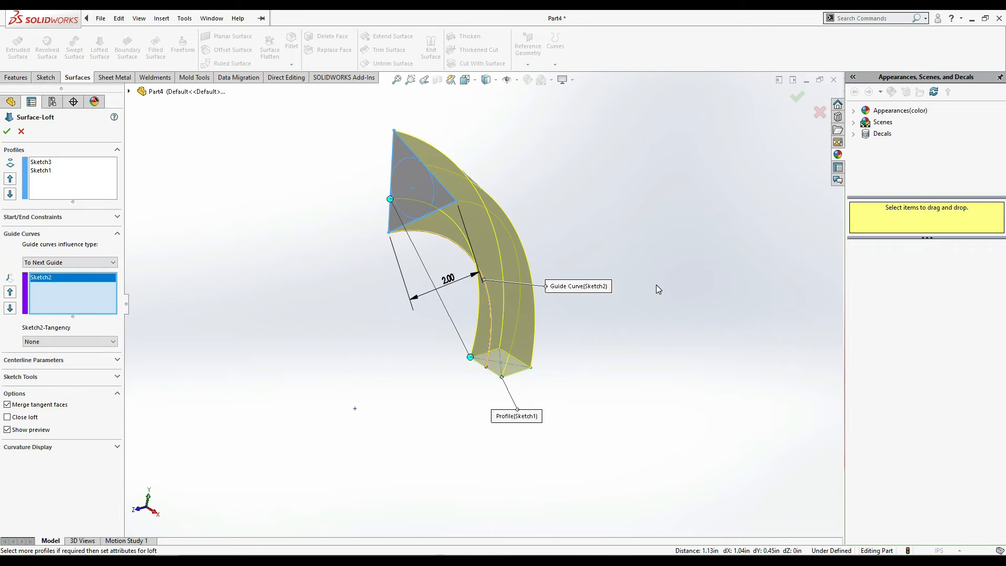
{"action": "left_click", "coordinate": [6, 131]}
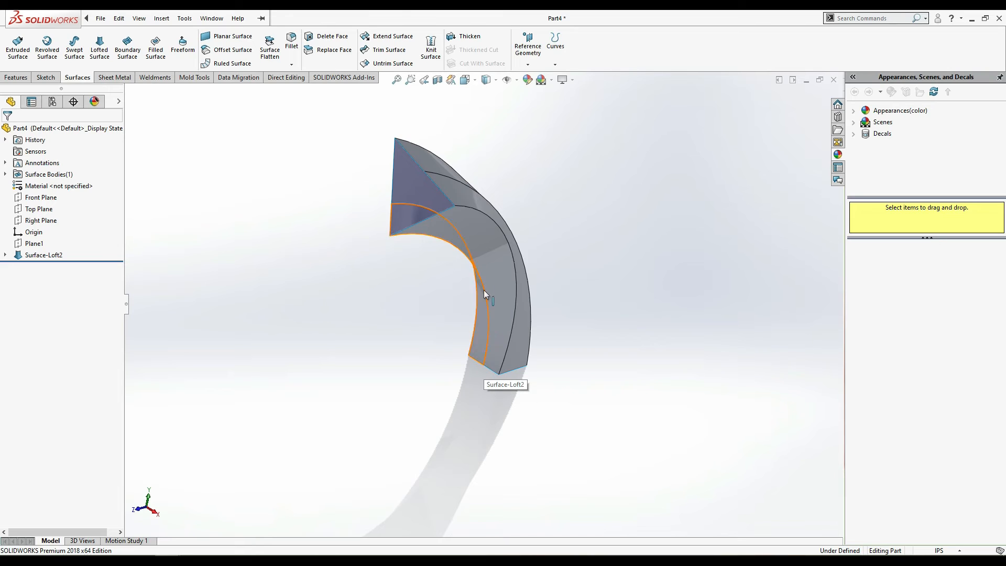
- Examine the new loft's edges with hidden lines removed, restore the shaded-with-edges display, and select the loft feature
{"action": "left_click", "coordinate": [488, 80]}
{"action": "left_click", "coordinate": [484, 125]}
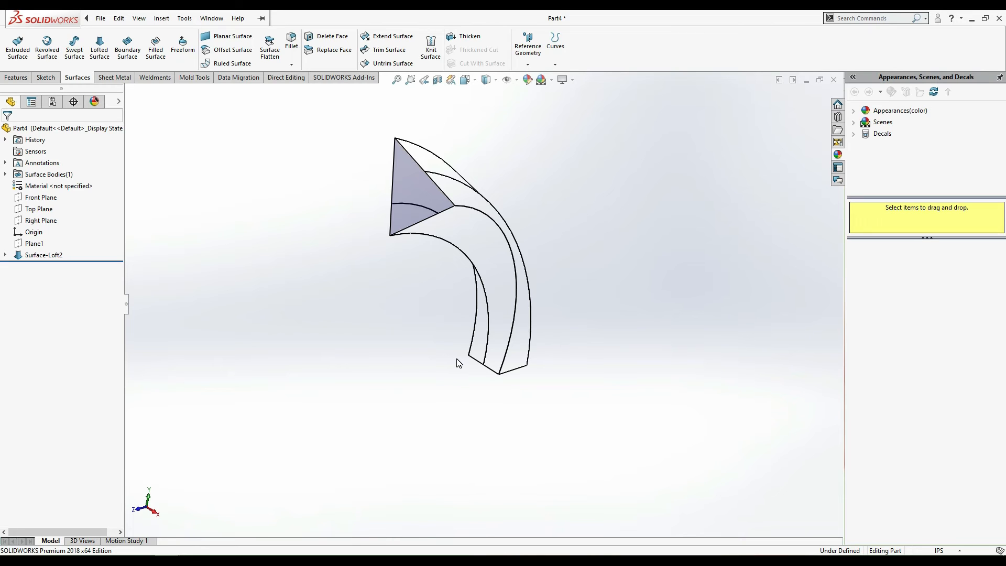
{"action": "left_click", "coordinate": [199, 20]}
{"action": "left_click", "coordinate": [198, 20]}
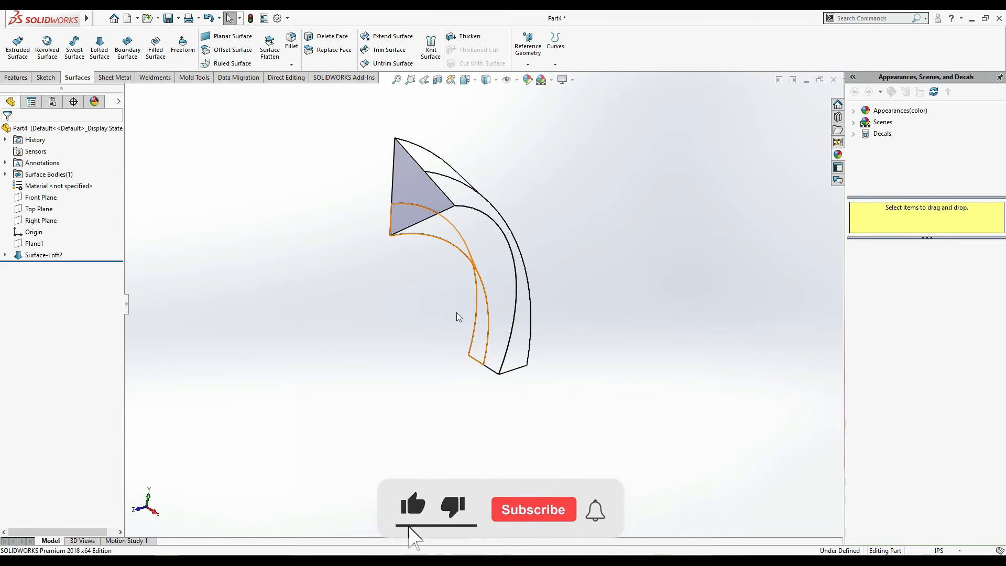
{"action": "left_click", "coordinate": [466, 80]}
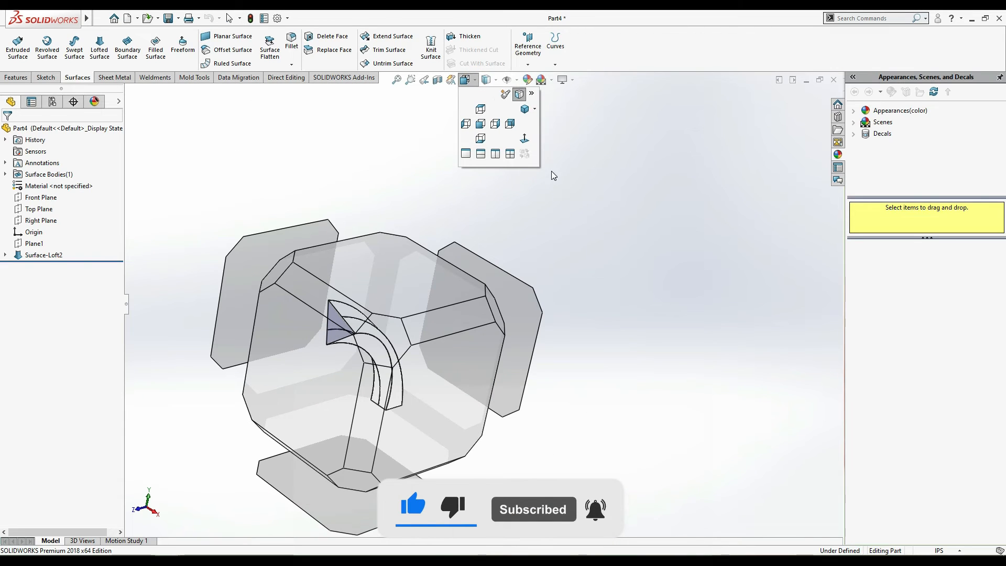
{"action": "left_click", "coordinate": [561, 205]}
{"action": "left_click", "coordinate": [497, 78]}
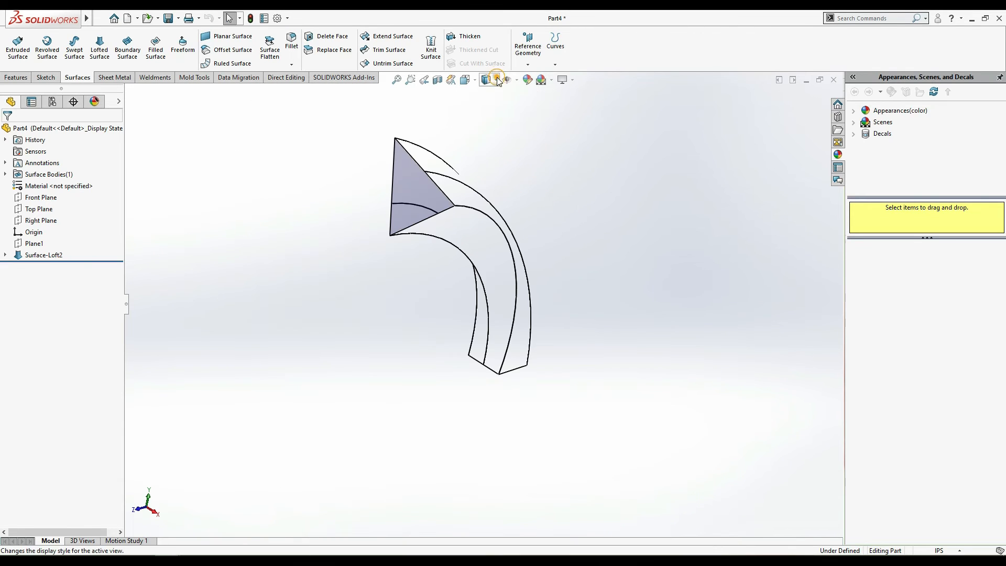
{"action": "left_click", "coordinate": [491, 108]}
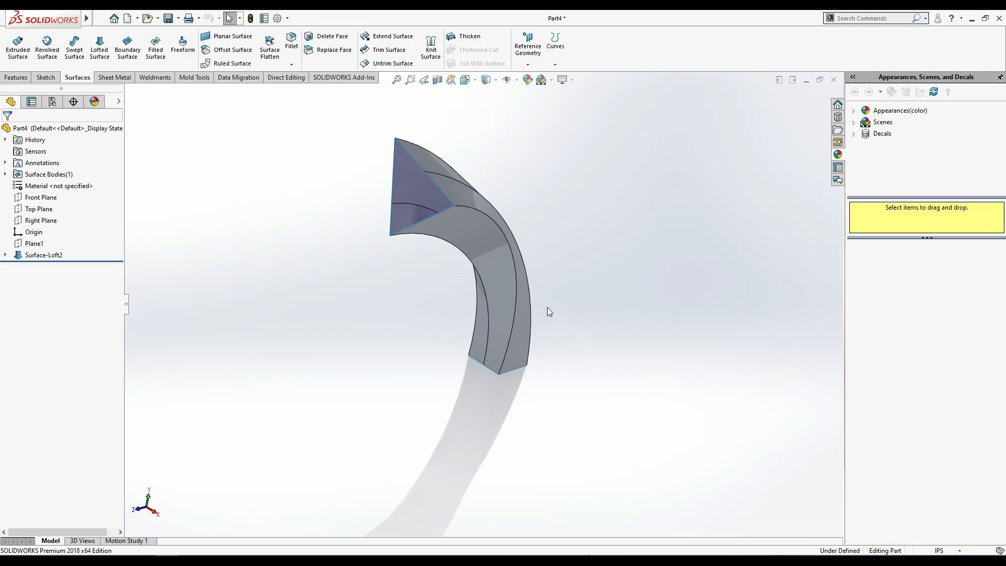
{"action": "left_click", "coordinate": [41, 255]}
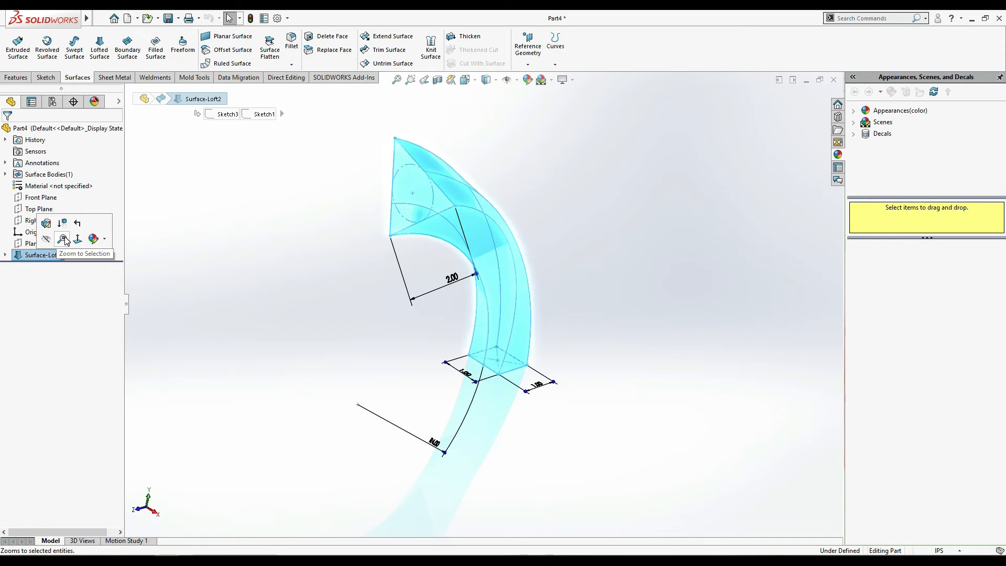
- Delete the lofted surface feature without deleting its absorbed triangle, square and arc sketches
{"action": "right_click", "coordinate": [53, 258]}
{"action": "left_click", "coordinate": [82, 313]}
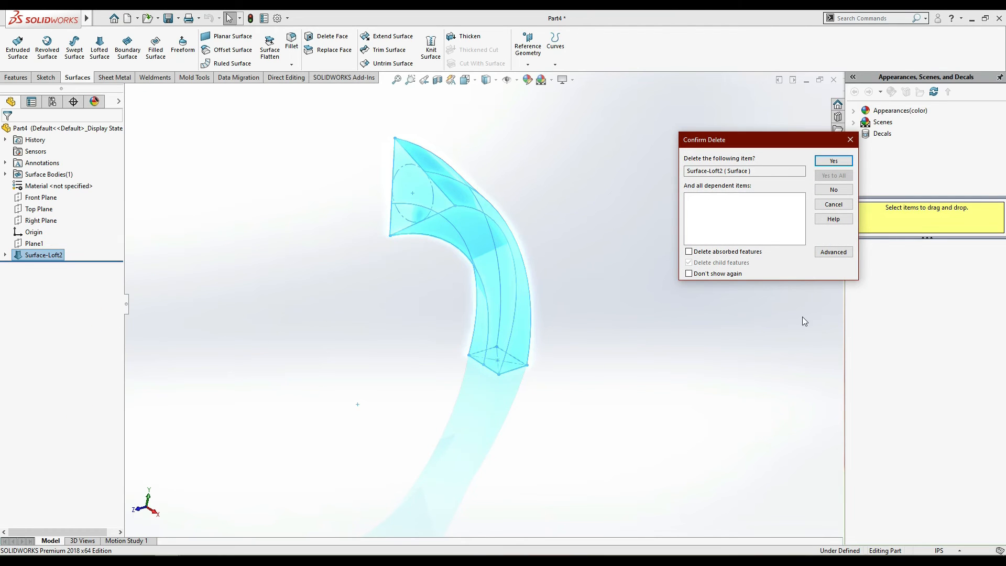
{"action": "left_click", "coordinate": [834, 161]}
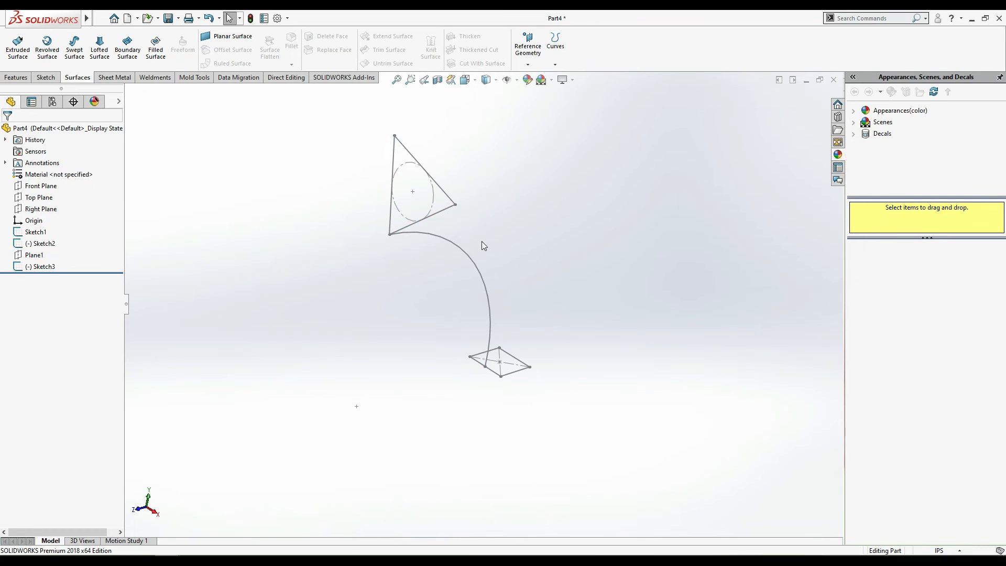
- Edit the triangle sketch, delete the coincident relation at its lower corner, and move the triangle below the arc's upper endpoint
{"action": "left_click", "coordinate": [37, 267]}
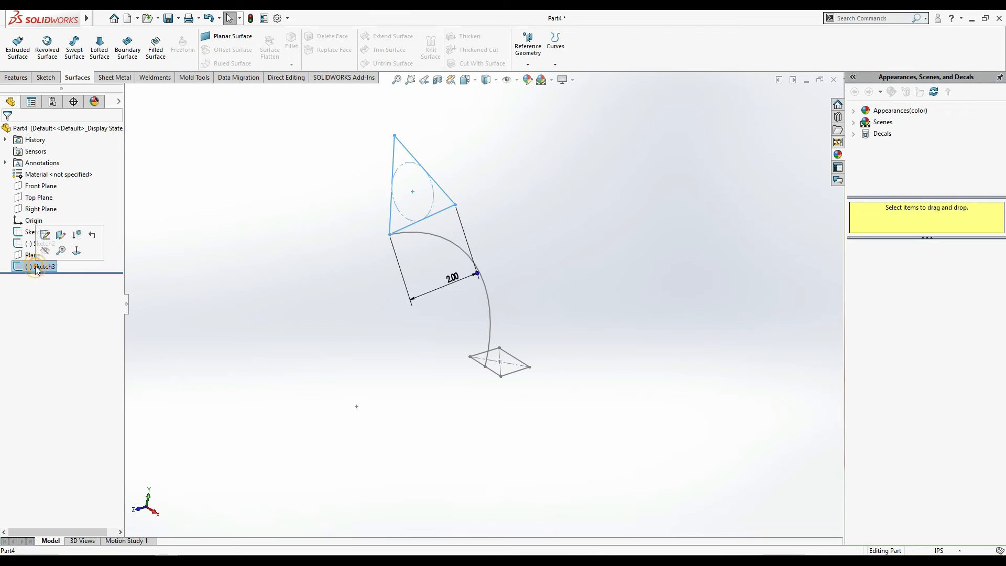
{"action": "left_click", "coordinate": [45, 236]}
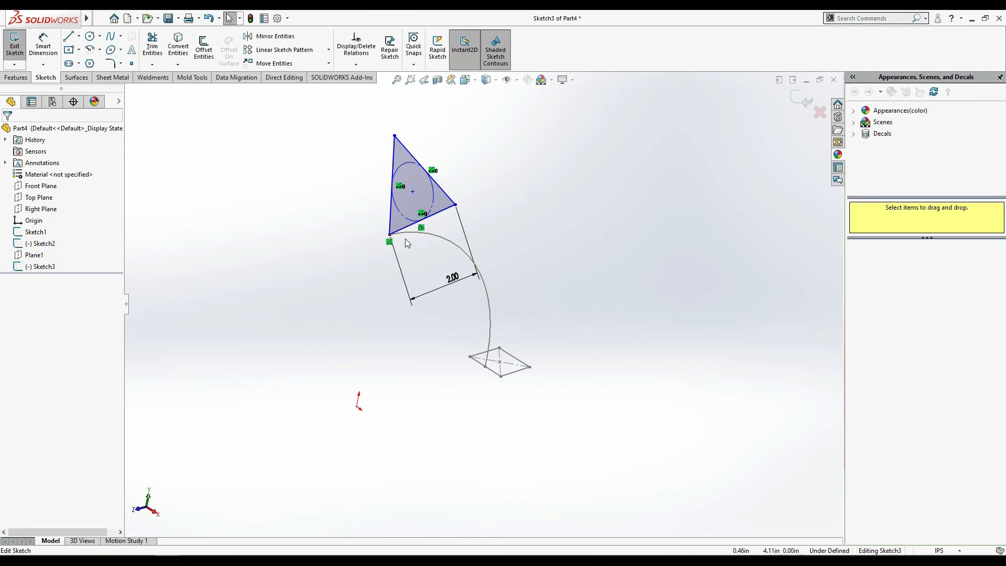
{"action": "left_click", "coordinate": [390, 242]}
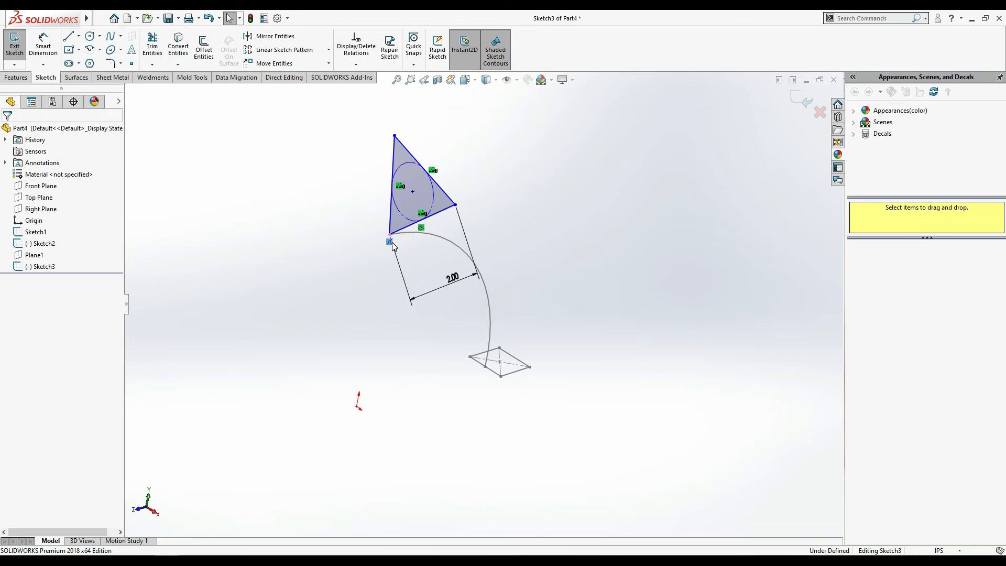
{"action": "left_click", "coordinate": [396, 225]}
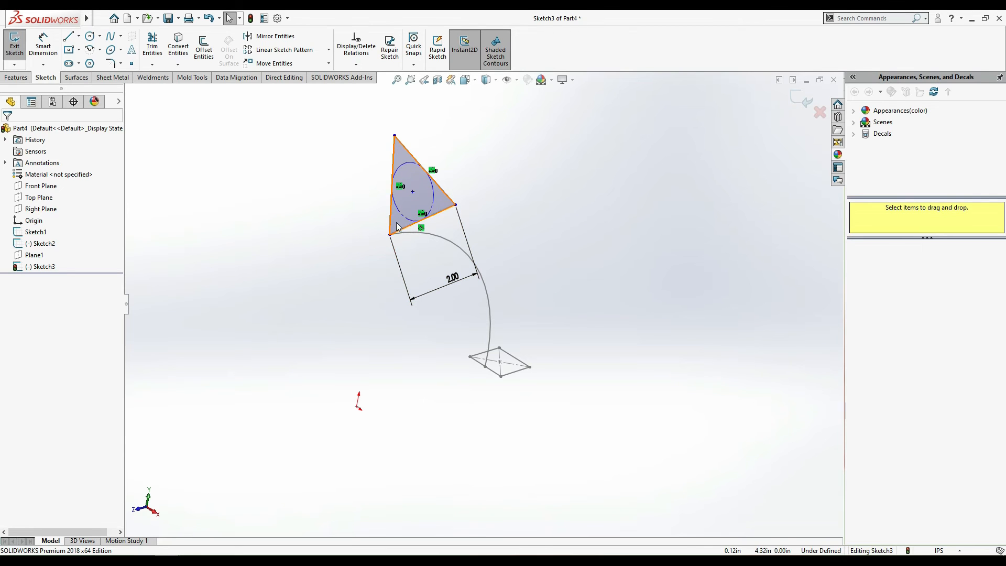
{"action": "left_click_drag", "start_coordinate": [397, 226], "coordinate": [395, 341]}
{"action": "left_click", "coordinate": [300, 235]}
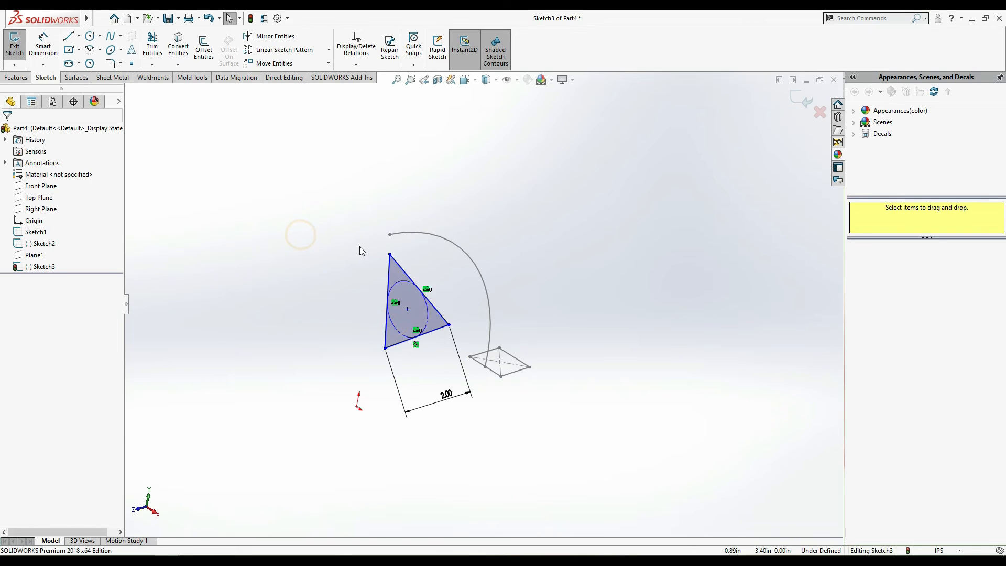
- Make the triangle's top corner coincident with the arc's upper endpoint and exit the sketch
{"action": "left_click", "coordinate": [390, 255]}
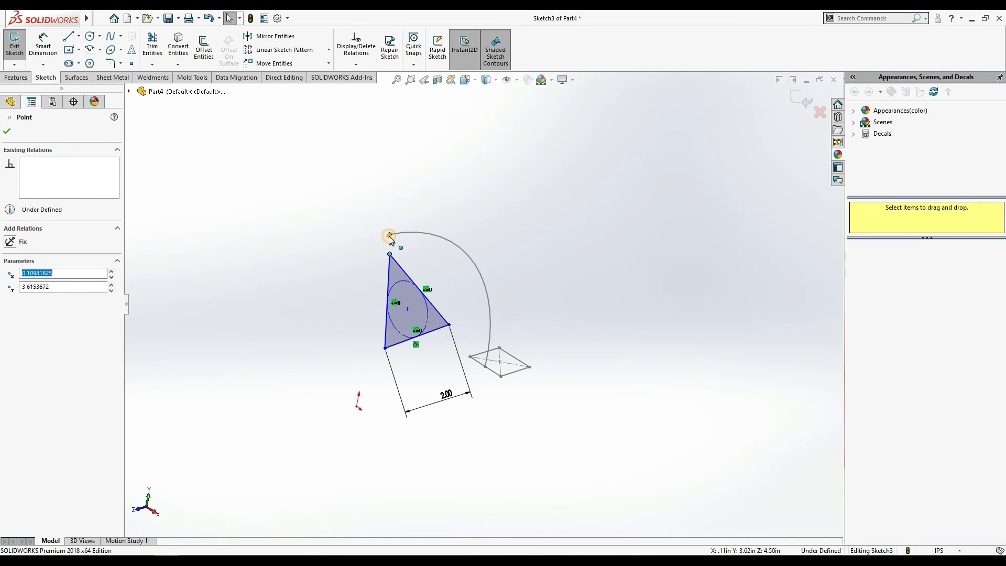
{"action": "left_click", "coordinate": [390, 235], "text": "ctrl"}
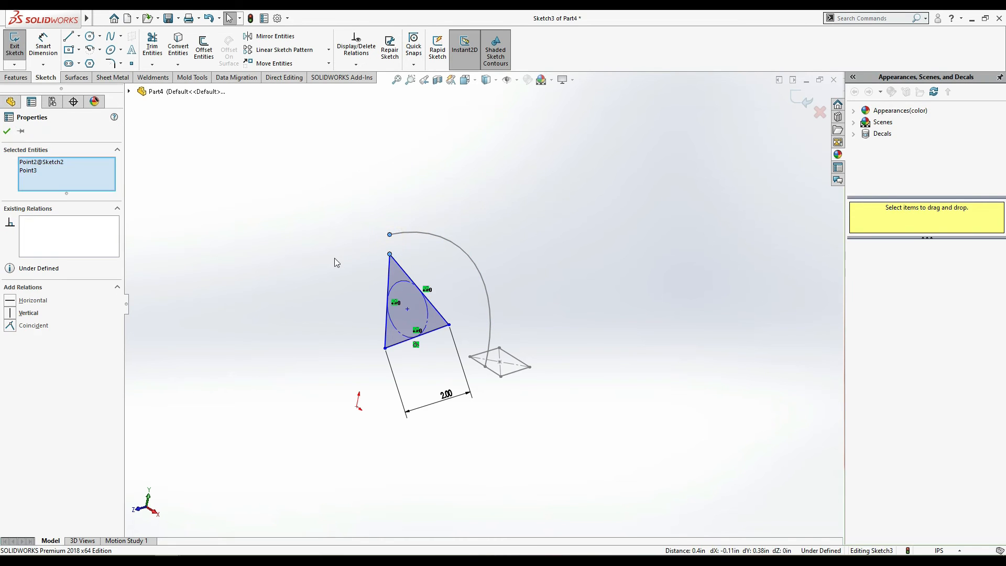
{"action": "left_click", "coordinate": [10, 325]}
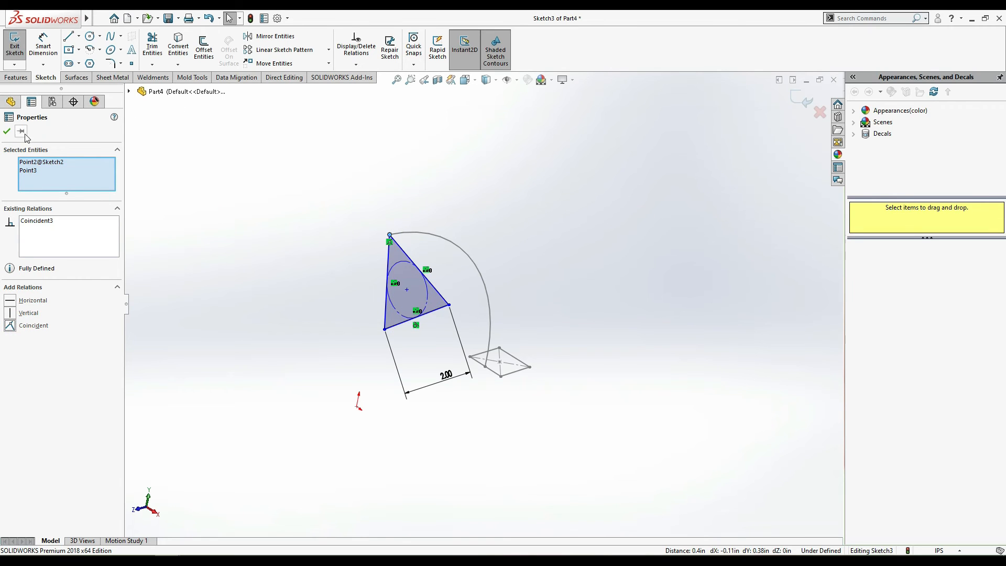
{"action": "left_click", "coordinate": [7, 131]}
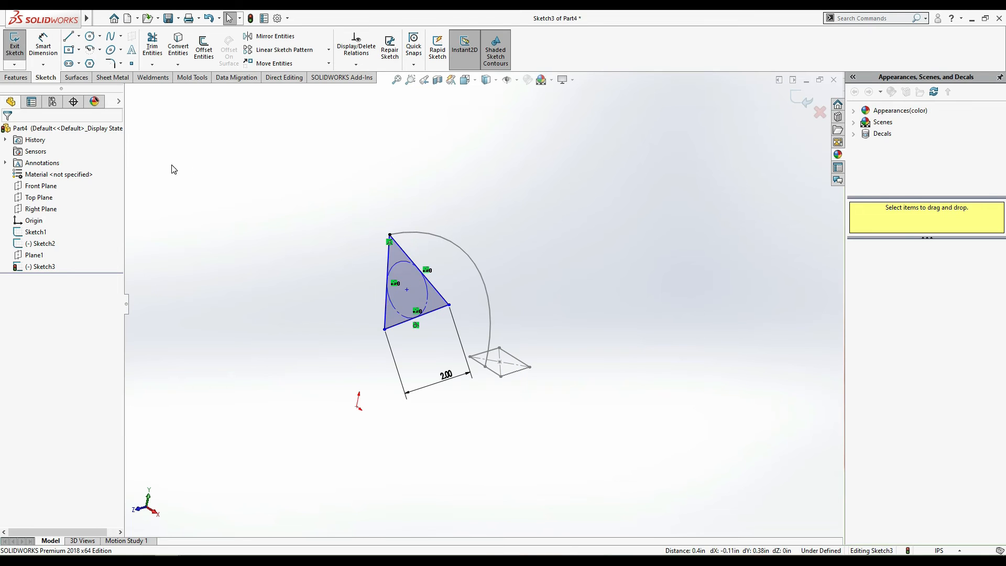
{"action": "left_click", "coordinate": [77, 78]}
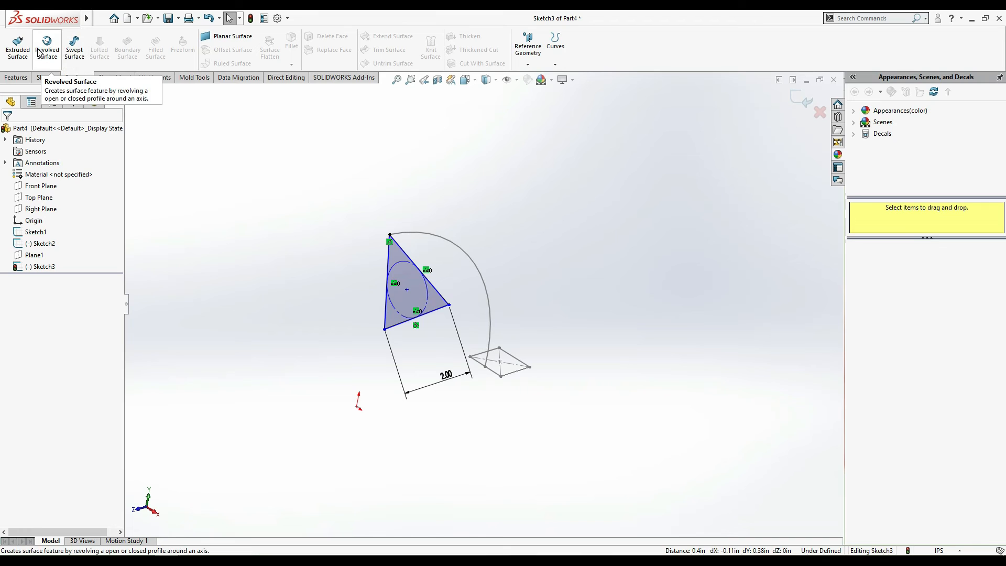
{"action": "double_click", "coordinate": [206, 222]}
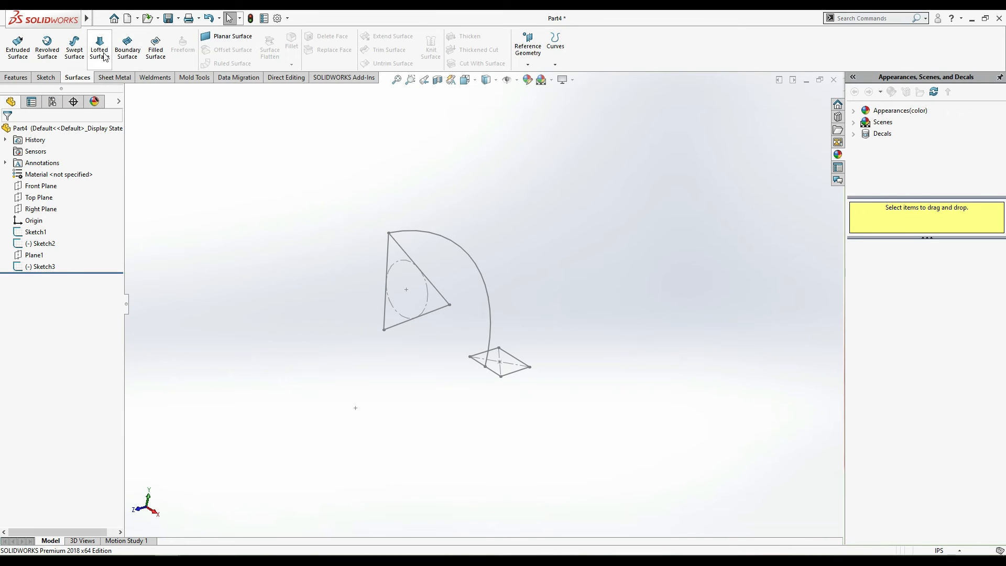
- Create a lofted surface from the square profile to the triangle profile, with the arc sketch as the guide curve
{"action": "left_click", "coordinate": [99, 50]}
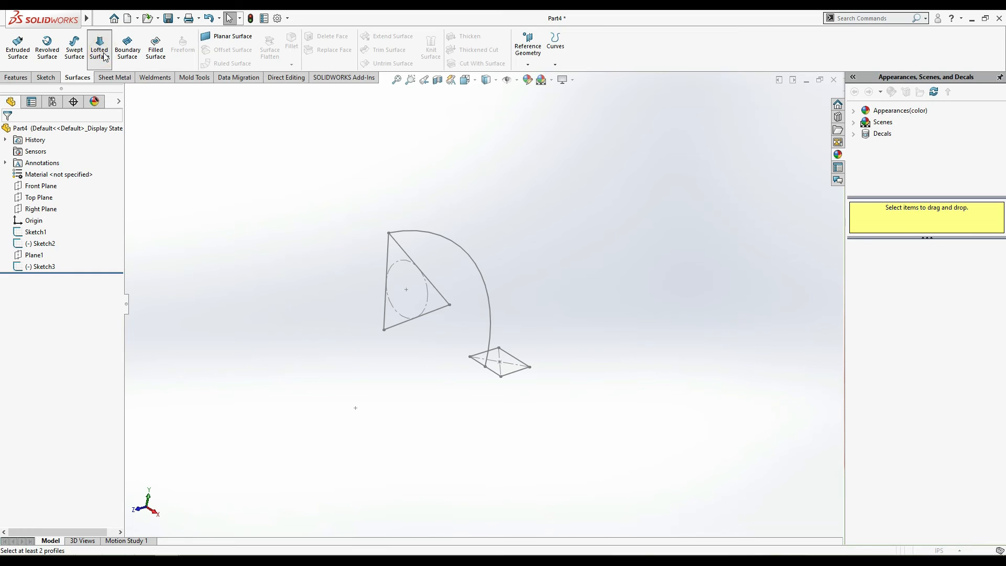
{"action": "left_click", "coordinate": [514, 376]}
{"action": "left_click", "coordinate": [437, 290]}
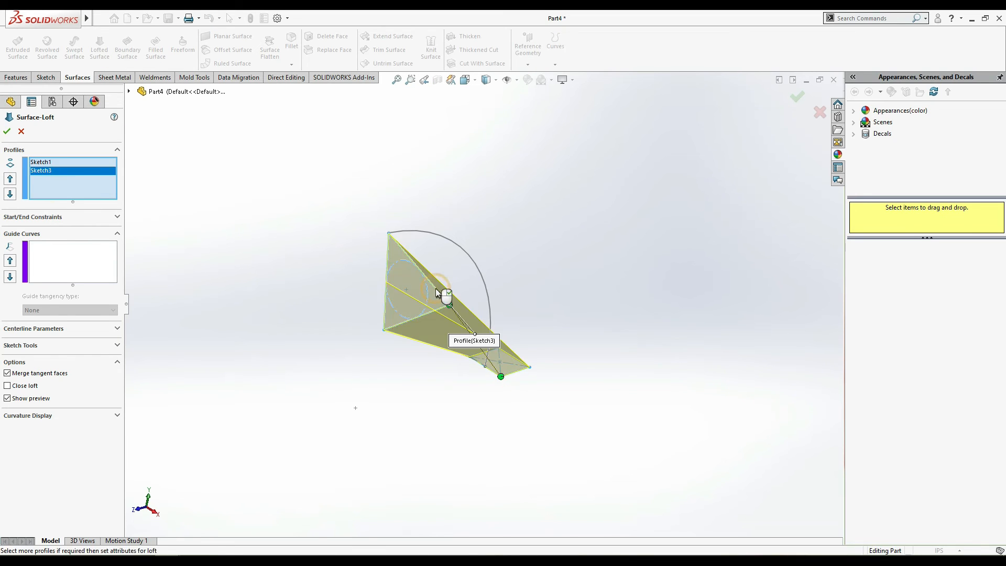
{"action": "left_click", "coordinate": [78, 253]}
{"action": "left_click", "coordinate": [476, 262]}
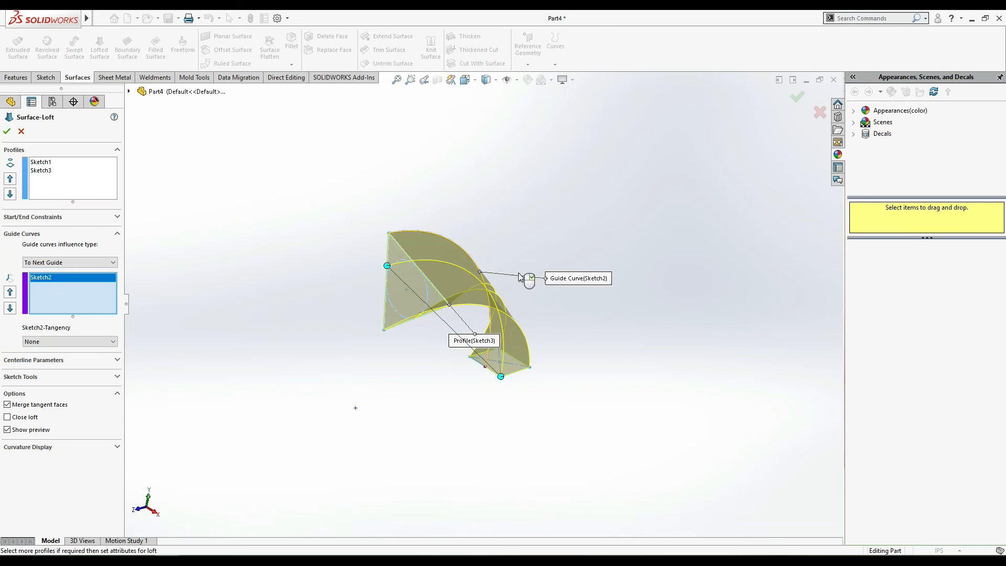
{"action": "left_click", "coordinate": [7, 131]}
{"action": "left_click", "coordinate": [555, 224]}
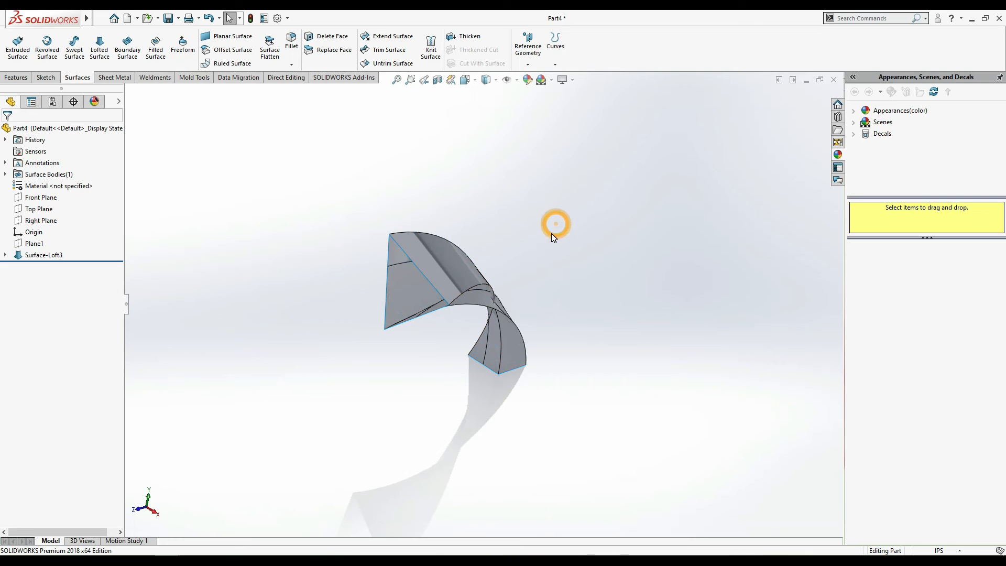
- Examine the triangle-to-square loft from several angles for twisting along its length
{"action": "key", "text": "Right"}
{"action": "key", "text": "Right"}
{"action": "key", "text": "Right"}
{"action": "key", "text": "Right"}
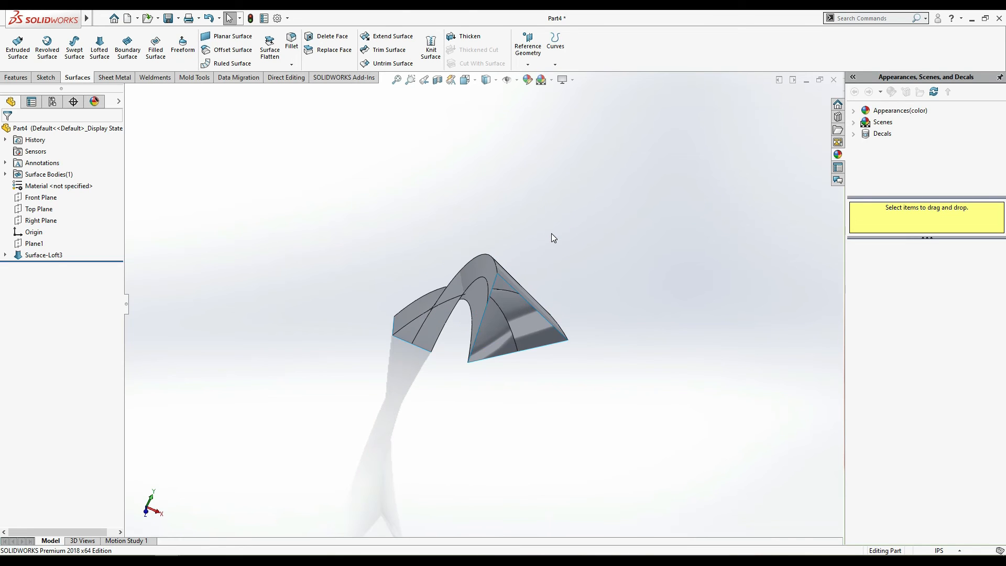
{"action": "key", "text": "Down"}
{"action": "key", "text": "Down"}
{"action": "key", "text": "Down"}
{"action": "key", "text": "Down"}
{"action": "key", "text": "Up"}
{"action": "key", "text": "Up"}
{"action": "key", "text": "Up"}
{"action": "key", "text": "Up"}
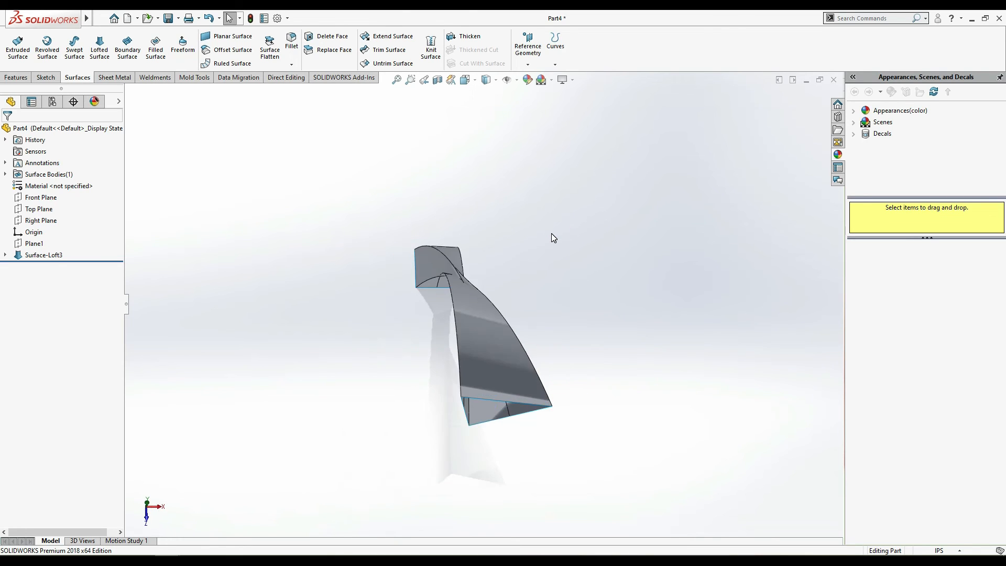
{"action": "key", "text": "Right"}
{"action": "key", "text": "Right"}
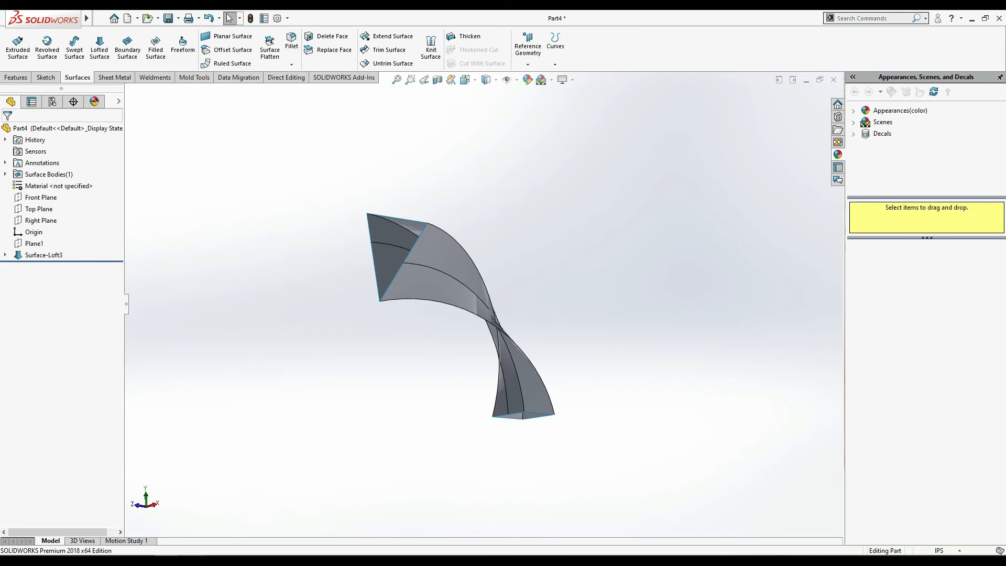
- Switch to the Part3 document and delete its hexagon-to-circle loft feature, keeping the sketches
{"action": "mouse_move", "coordinate": [168, 560]}
{"action": "left_click", "coordinate": [144, 517]}
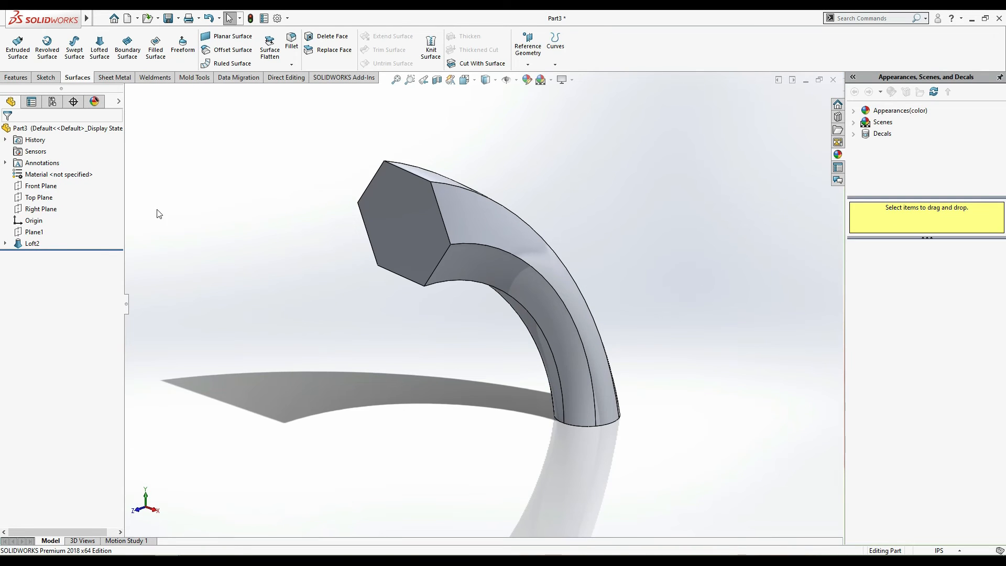
{"action": "left_click", "coordinate": [33, 244]}
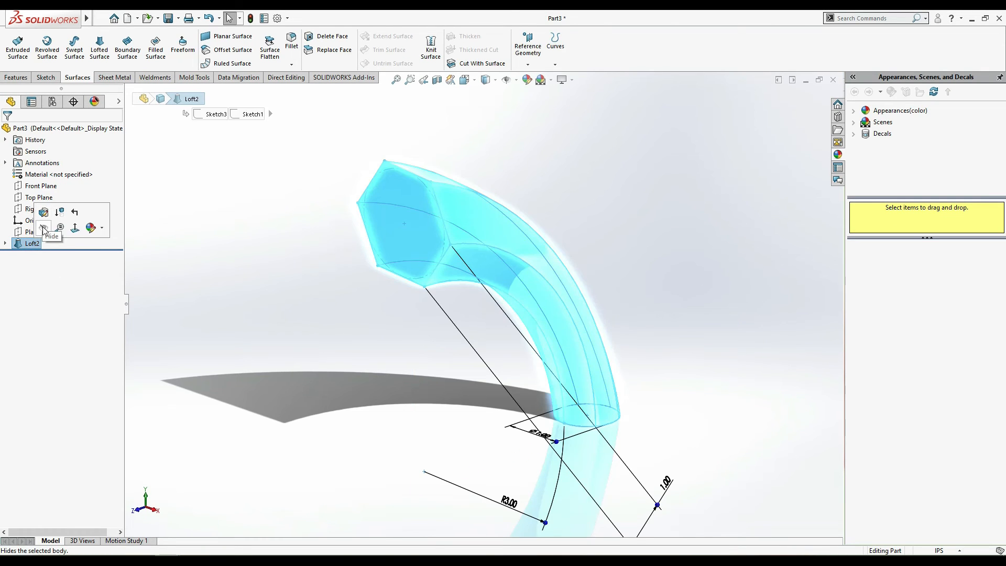
{"action": "key", "text": "Delete"}
{"action": "key", "text": "Return"}
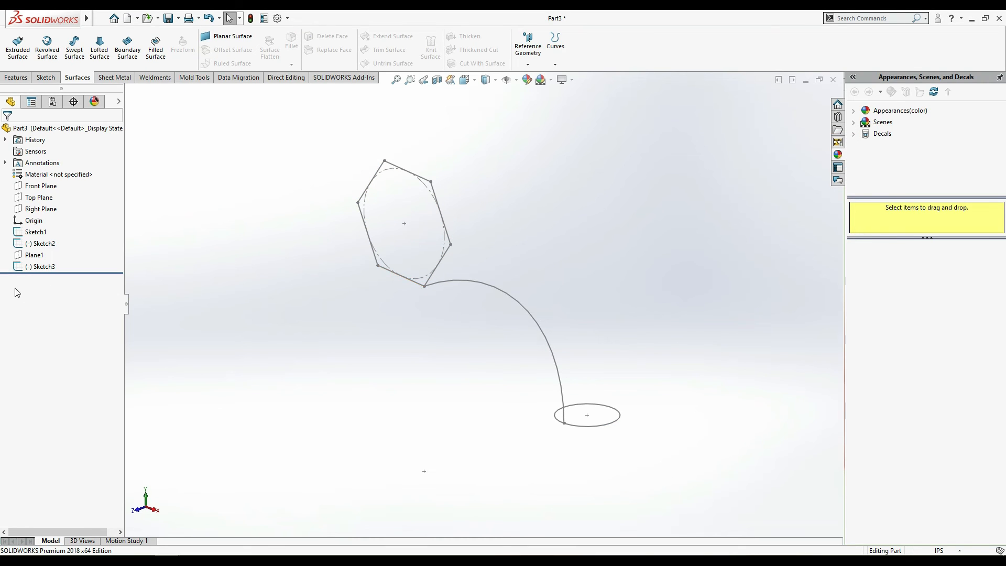
- Edit the hexagon sketch, delete the coincident relation at its bottom corner, and move the hexagon away from the arc's upper endpoint
{"action": "left_click", "coordinate": [40, 266]}
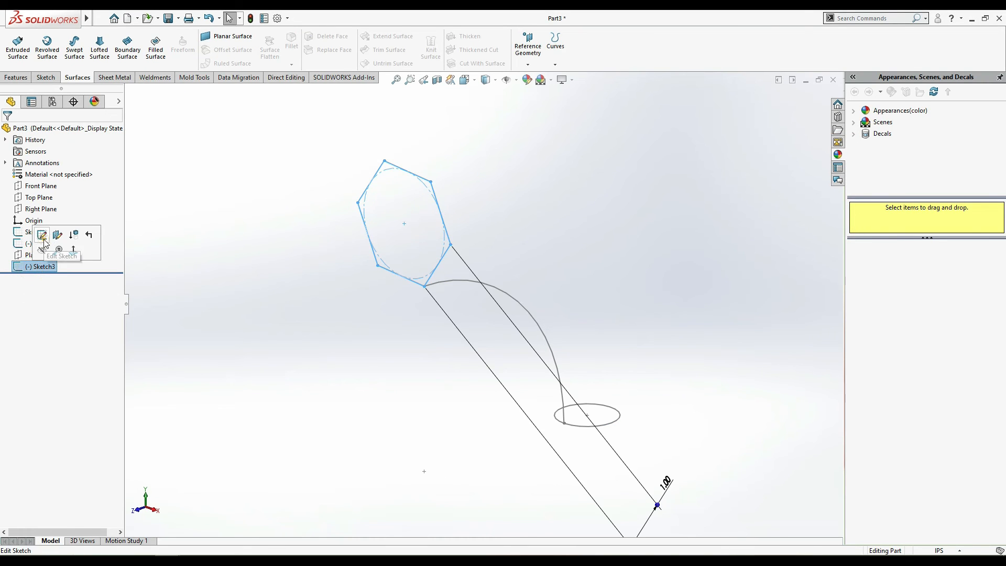
{"action": "left_click", "coordinate": [42, 235]}
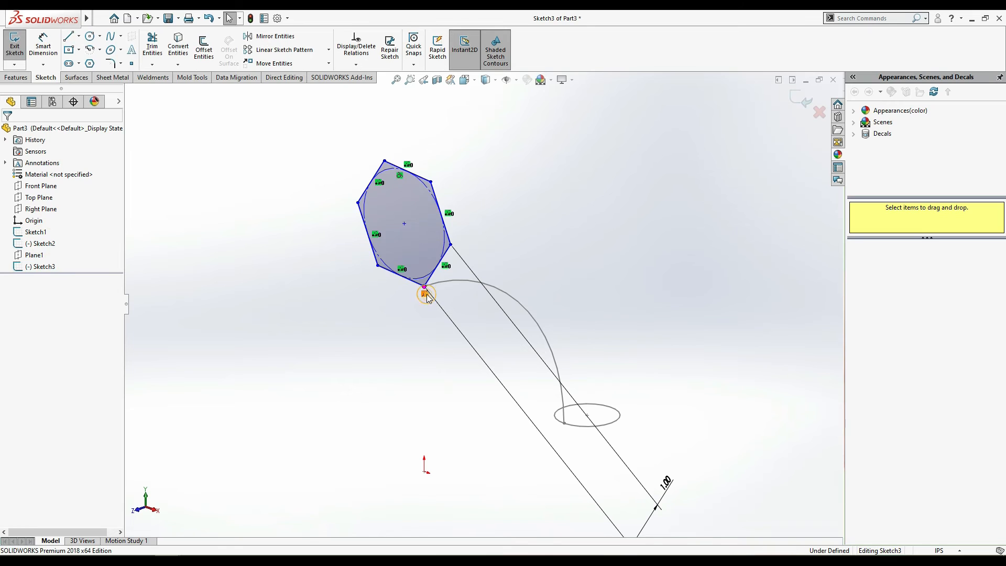
{"action": "left_click", "coordinate": [433, 268]}
{"action": "mouse_move", "coordinate": [433, 268]}
{"action": "left_mouse_down"}
{"action": "mouse_move", "coordinate": [483, 363]}
{"action": "mouse_move", "coordinate": [502, 346]}
{"action": "mouse_move", "coordinate": [497, 340]}
{"action": "mouse_move", "coordinate": [499, 357]}
{"action": "left_mouse_up"}
{"action": "left_click", "coordinate": [568, 252]}
- Make the hexagon's upper-left corner coincident with the arc's upper endpoint and exit the sketch
{"action": "left_click", "coordinate": [435, 313]}
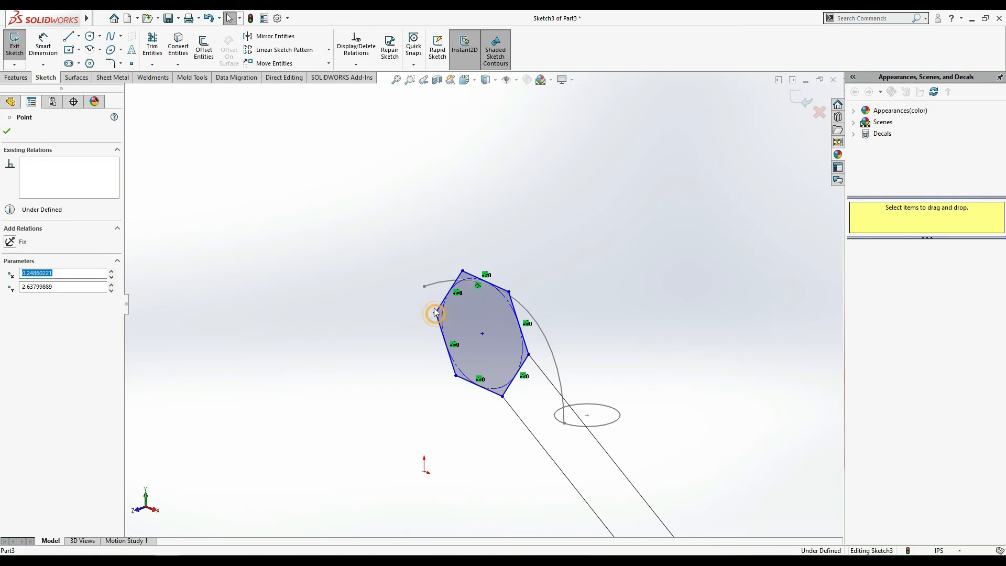
{"action": "left_click", "coordinate": [425, 286], "text": "ctrl"}
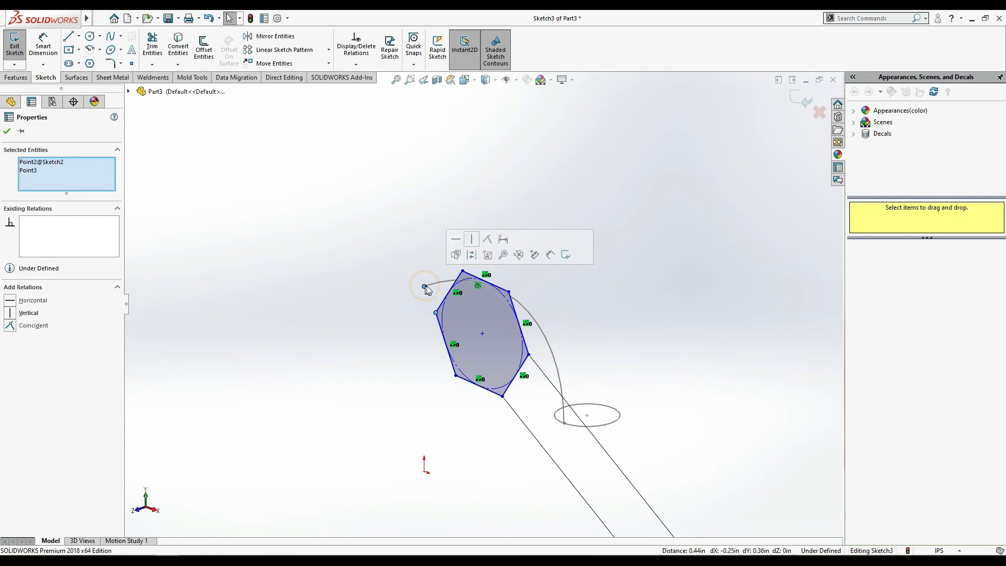
{"action": "left_click", "coordinate": [16, 326]}
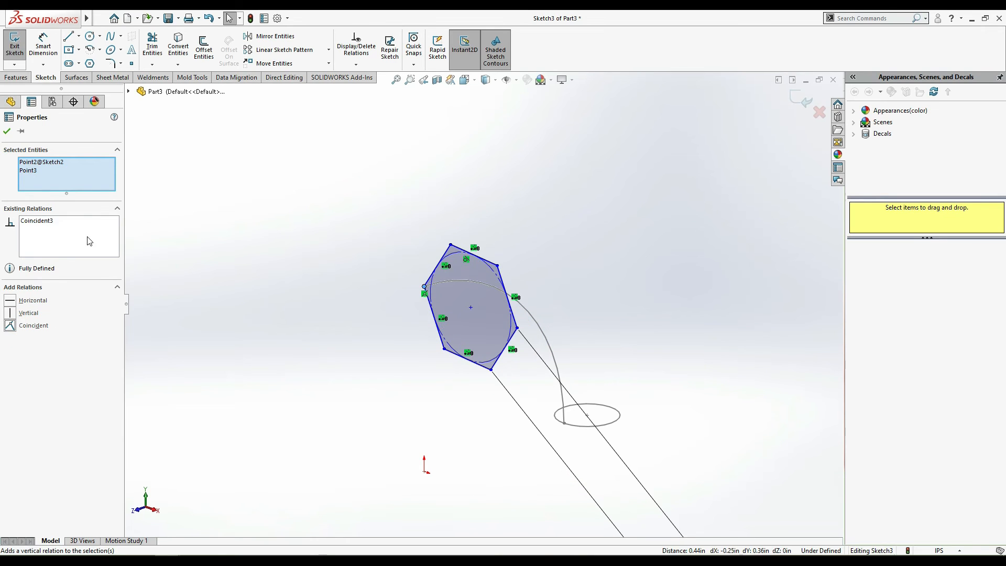
{"action": "left_click", "coordinate": [6, 131]}
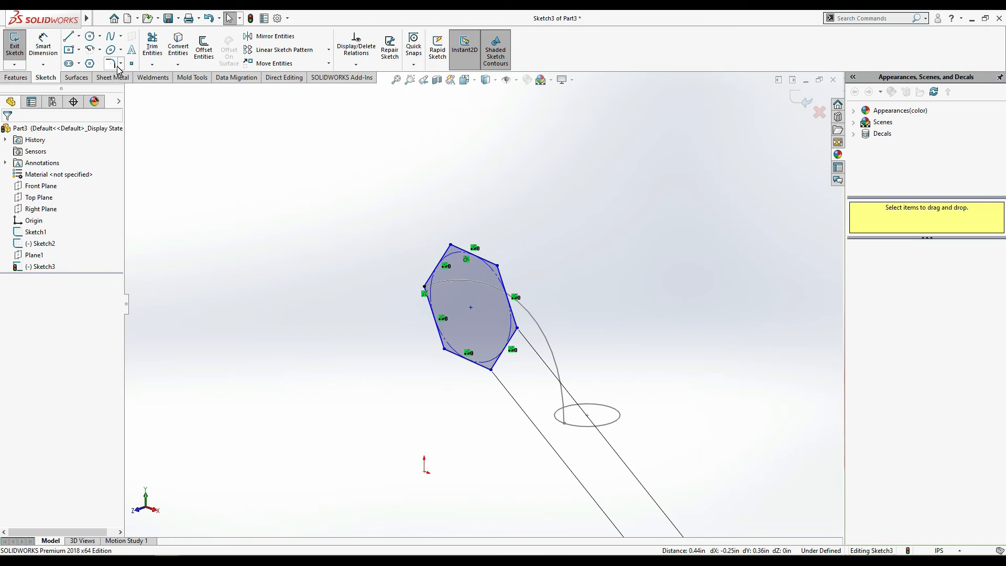
{"action": "double_click", "coordinate": [282, 164]}
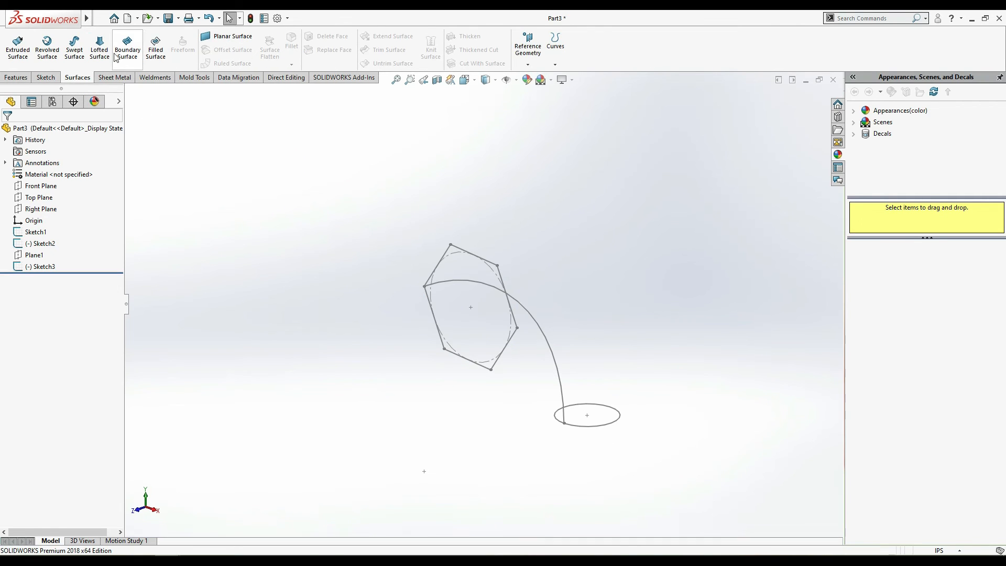
- Create a lofted surface from the hexagon profile to the circle profile, using the arc sketch as the guide curve
{"action": "left_click", "coordinate": [110, 53]}
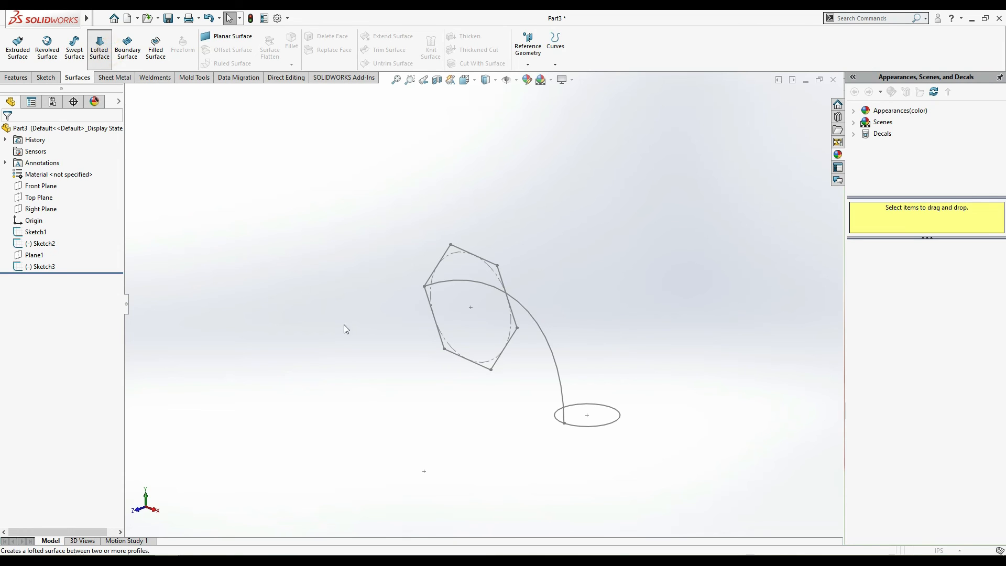
{"action": "left_click", "coordinate": [513, 340]}
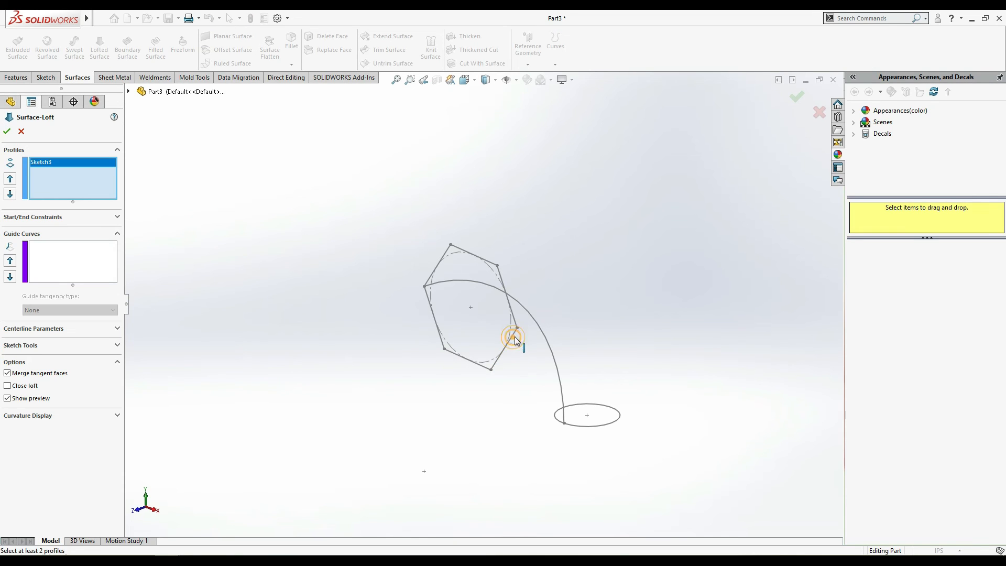
{"action": "left_click", "coordinate": [583, 425]}
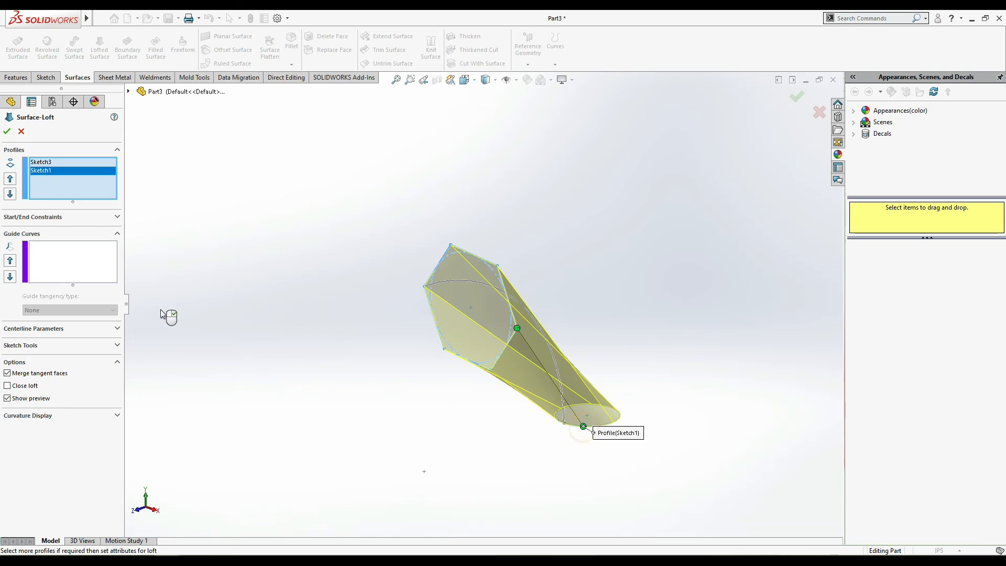
{"action": "left_click", "coordinate": [86, 262]}
{"action": "left_click", "coordinate": [555, 364]}
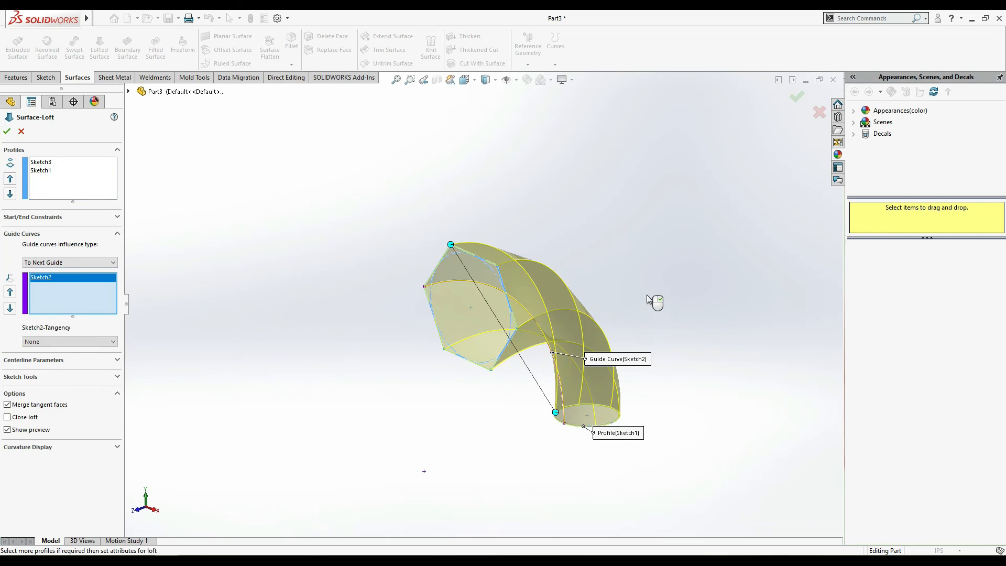
{"action": "left_click", "coordinate": [7, 132]}
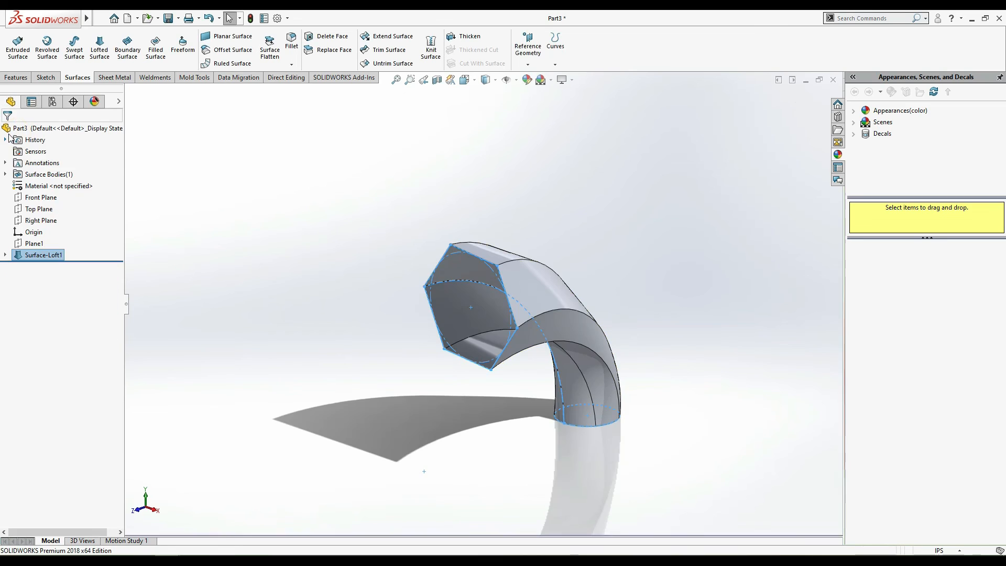
- Change the whole part's appearance colour to a neutral grey swatch from the standard palette and accept it
{"action": "left_click", "coordinate": [662, 253]}
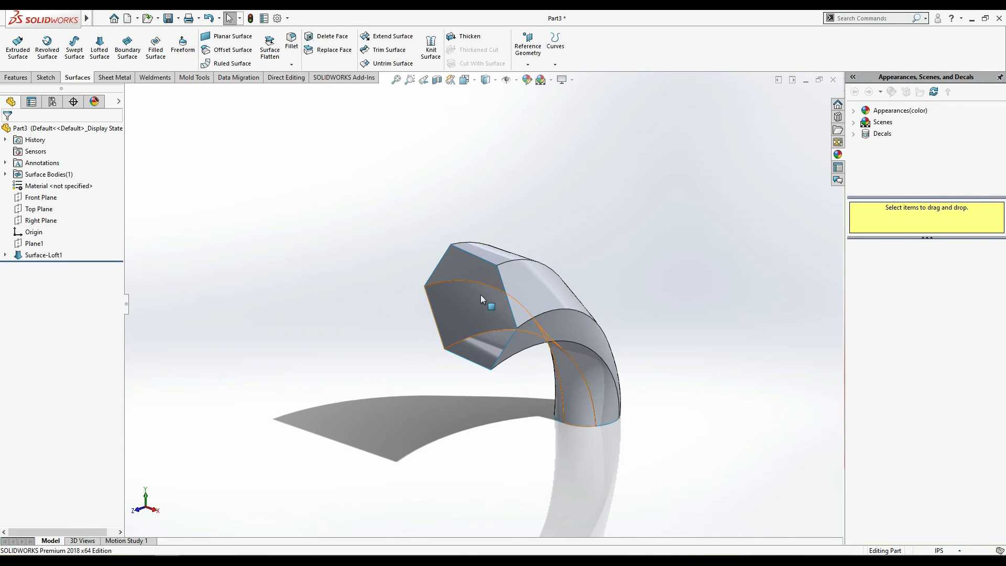
{"action": "middle_click_drag", "start_coordinate": [484, 291], "coordinate": [484, 291]}
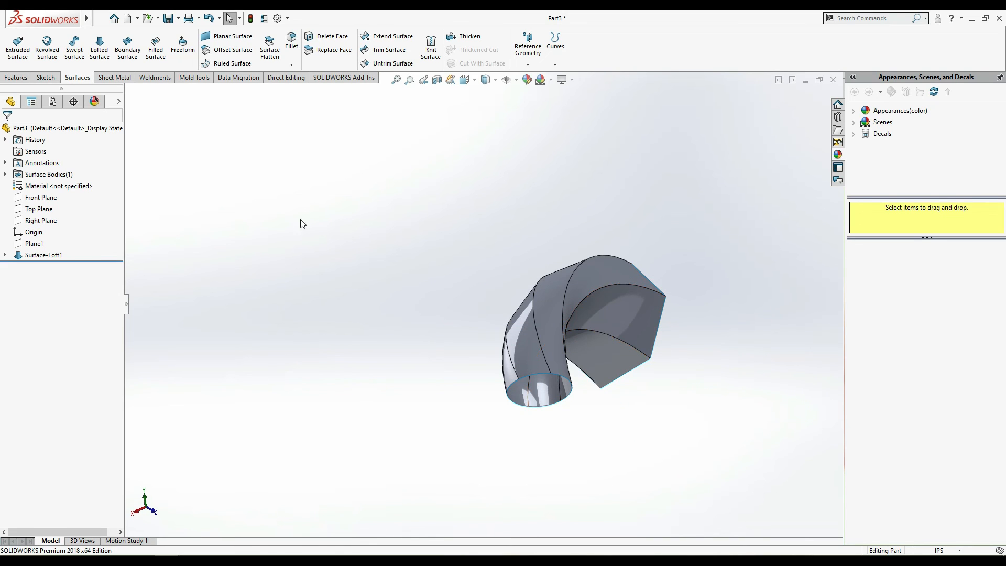
{"action": "left_click", "coordinate": [527, 80]}
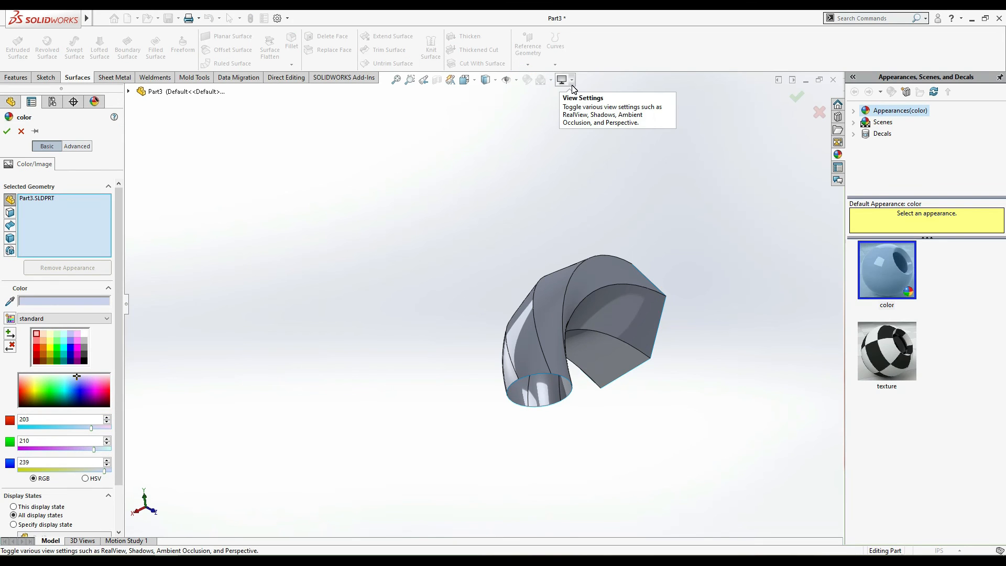
{"action": "left_click", "coordinate": [572, 83]}
{"action": "left_click", "coordinate": [584, 93]}
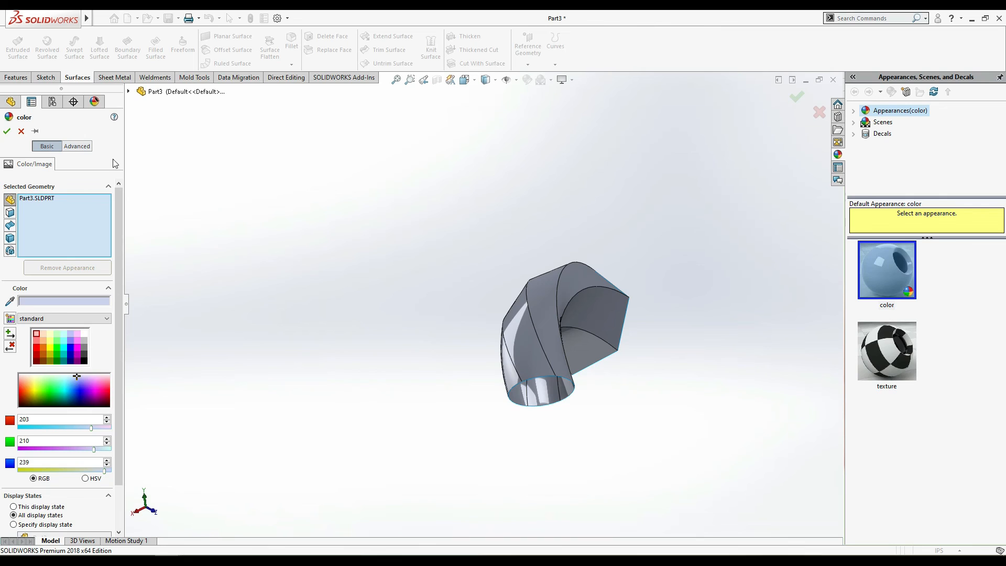
{"action": "left_click", "coordinate": [83, 341]}
{"action": "left_click", "coordinate": [7, 131]}
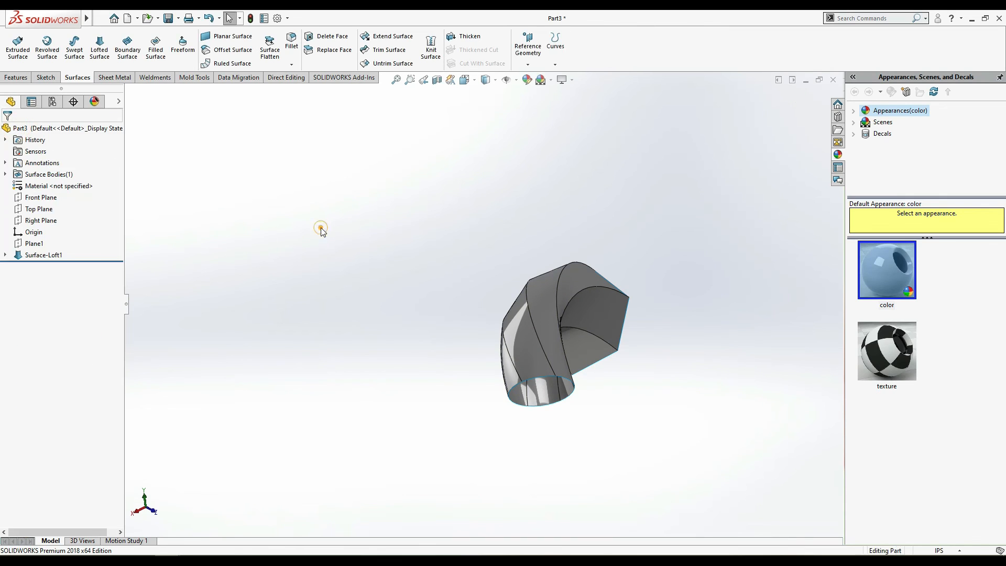
- Examine the hexagon-to-circle lofted surface from several sides, including its twisted faces and the inside of both open ends
{"action": "key", "text": "Up"}
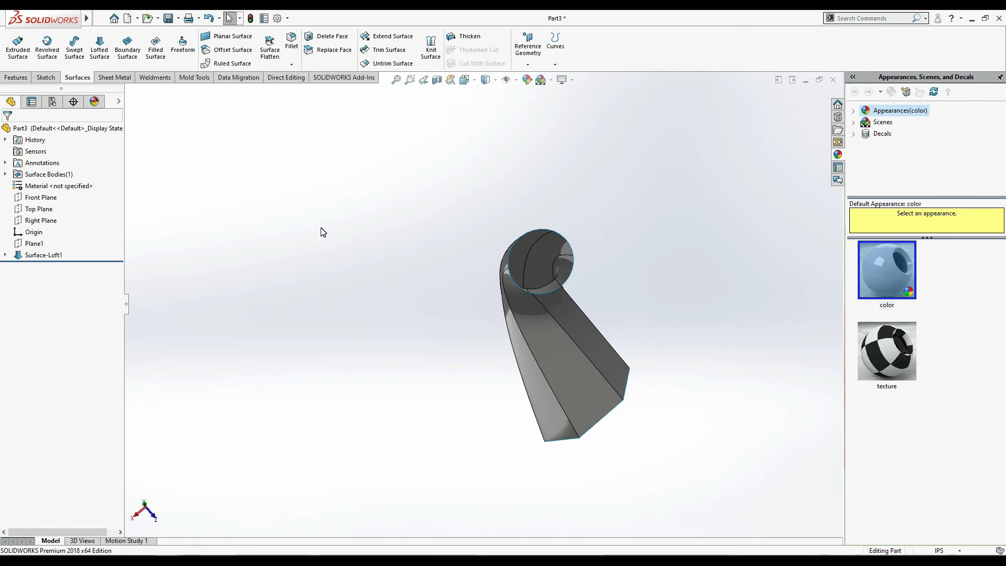
{"action": "key", "text": "Up"}
{"action": "key", "text": "Up"}
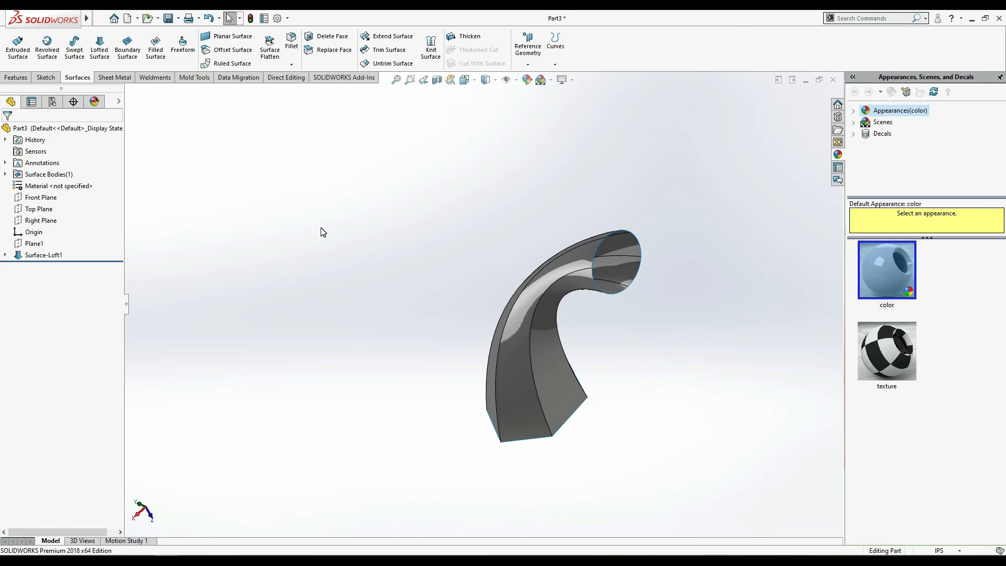
{"action": "key", "text": "Up"}
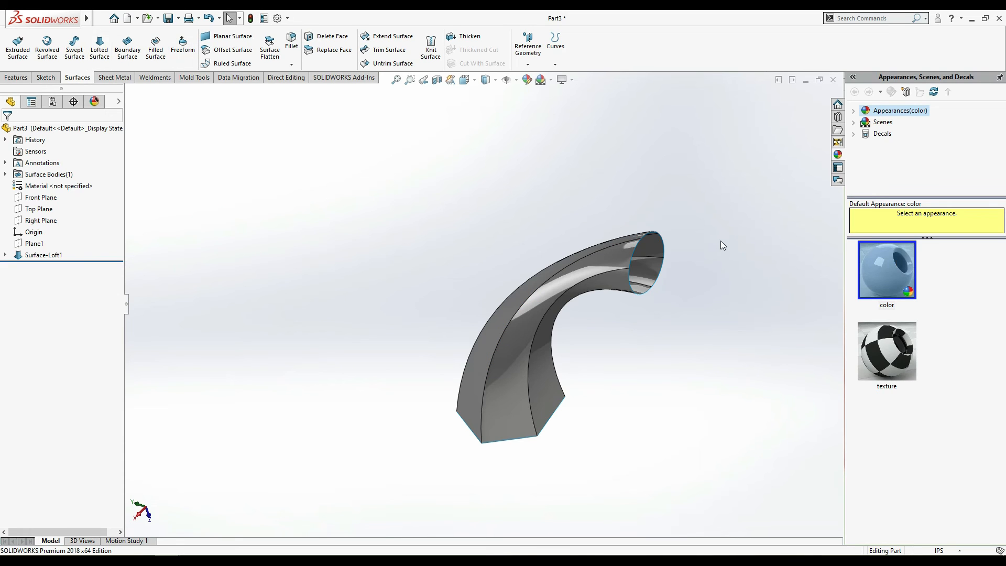
{"action": "scroll", "coordinate": [720, 241], "scroll_direction": "down", "scroll_amount": 8}
{"action": "middle_click_drag", "start_coordinate": [367, 246], "coordinate": [367, 245]}
{"action": "middle_click", "coordinate": [368, 245]}
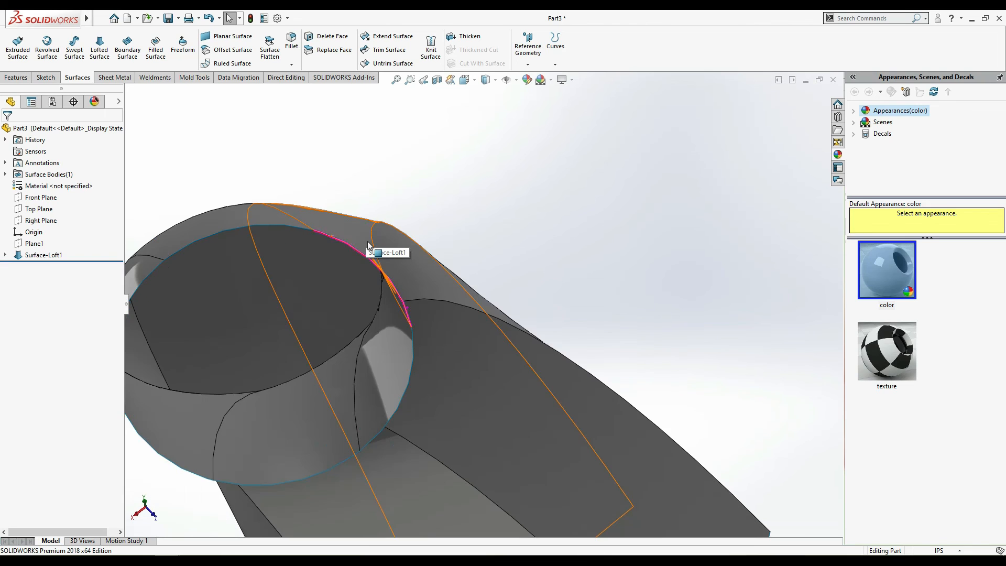
{"action": "scroll", "coordinate": [367, 243], "scroll_direction": "up", "scroll_amount": 3}
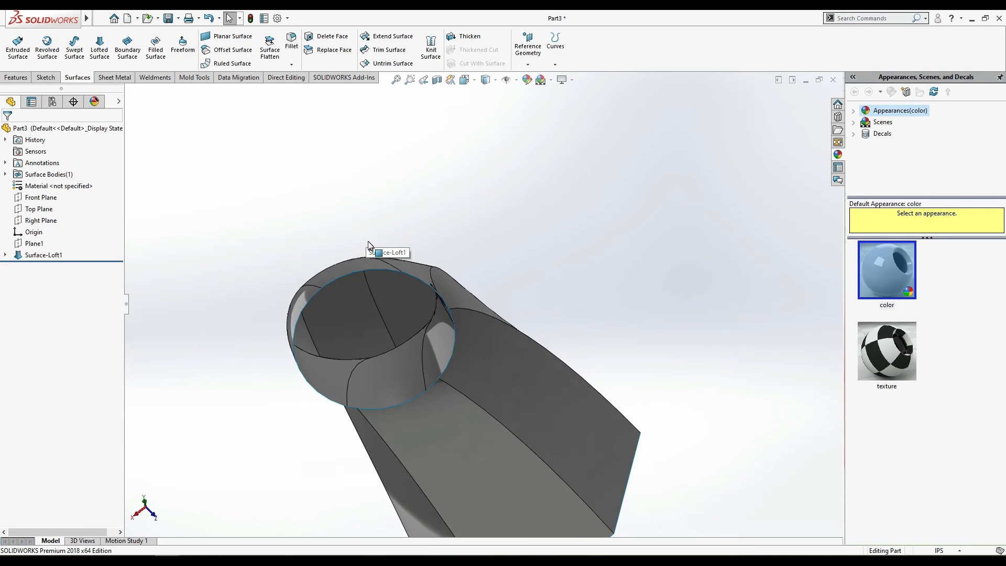
{"action": "scroll", "coordinate": [476, 201], "scroll_direction": "up", "scroll_amount": 2}
{"action": "middle_click_drag", "start_coordinate": [475, 201], "coordinate": [476, 201]}
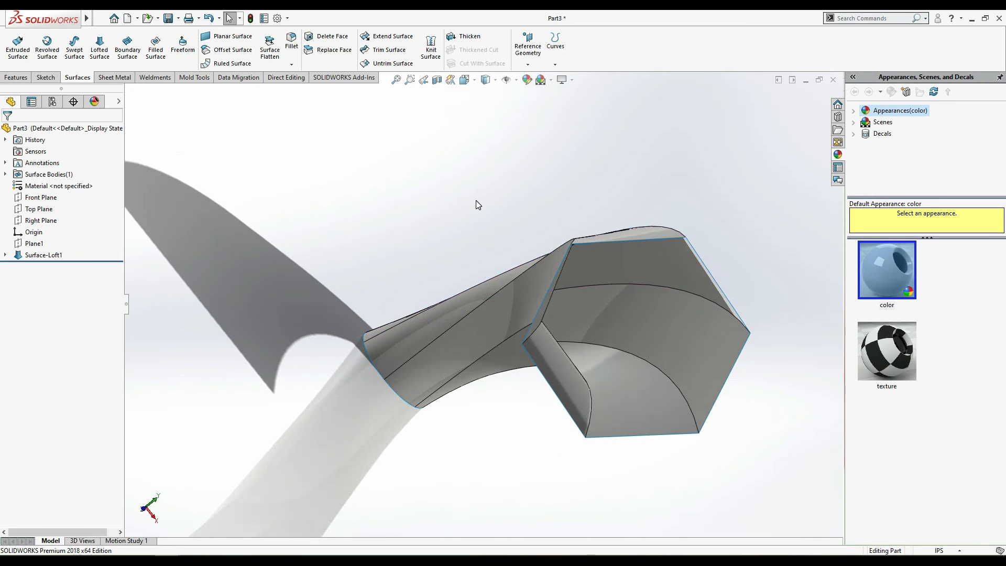
{"action": "key", "text": "Left"}
{"action": "key", "text": "Left"}
{"action": "key", "text": "Left"}
{"action": "key", "text": "Right"}
{"action": "key", "text": "Right"}
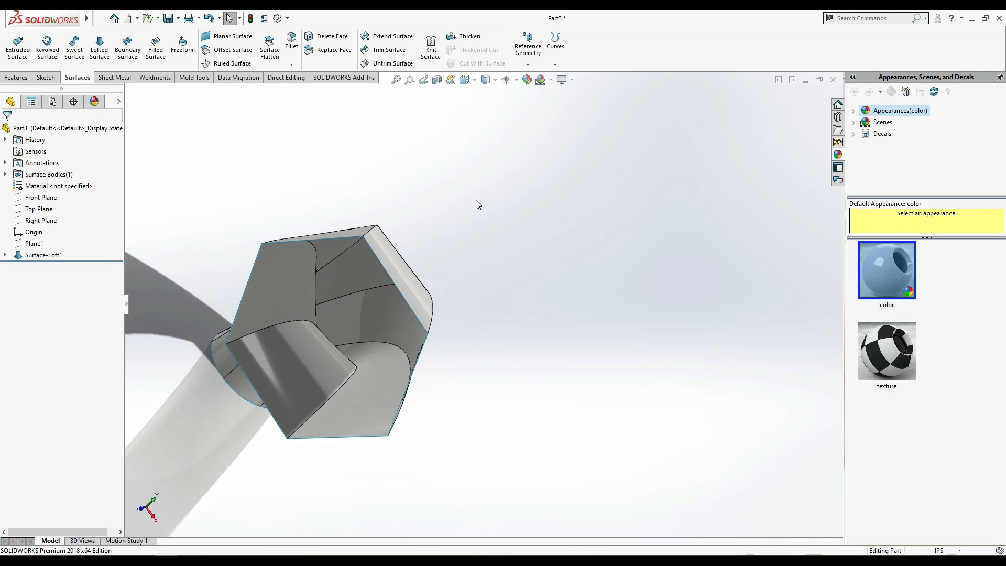
{"action": "key", "text": "Up"}
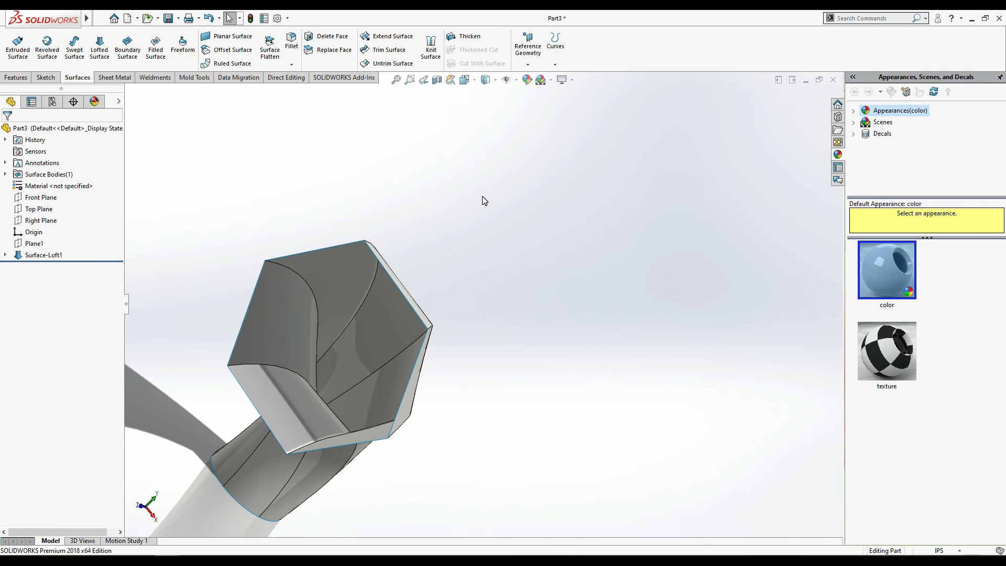
{"action": "scroll", "coordinate": [493, 236], "scroll_direction": "up", "scroll_amount": 1}
{"action": "key", "text": "Right"}
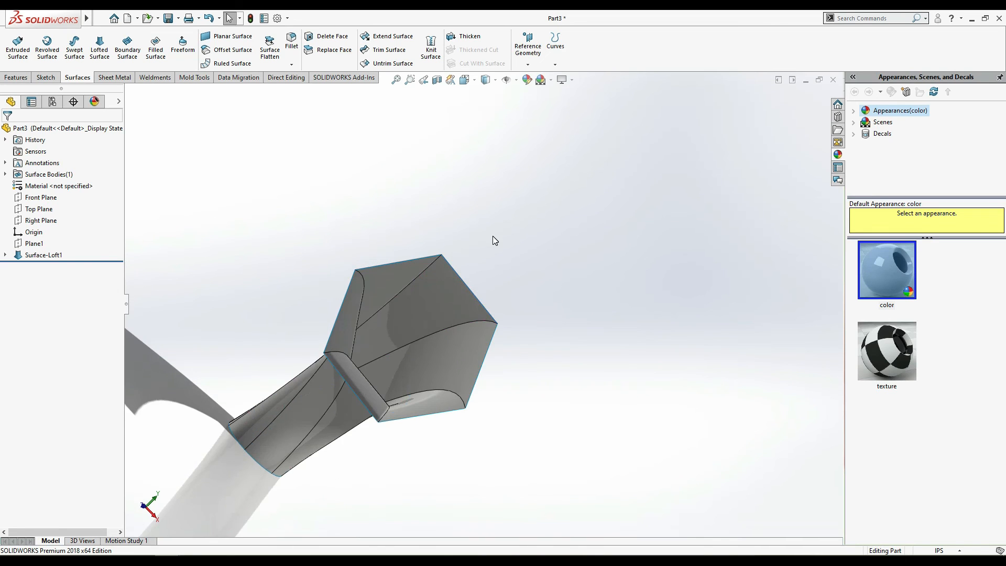
{"action": "key", "text": "Left"}
{"action": "key", "text": "Left"}
{"action": "key", "text": "Left"}
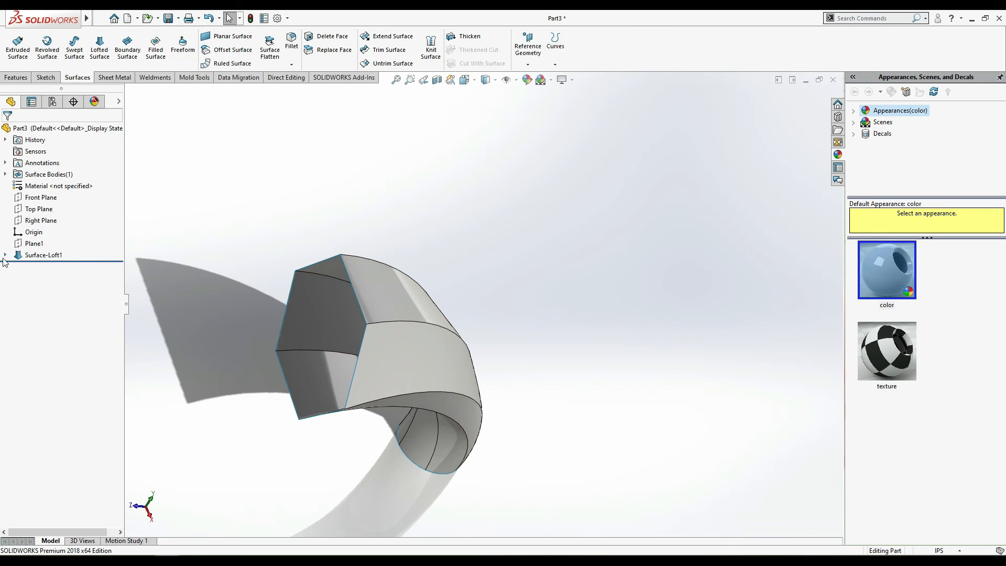
- Delete the hexagon-to-circle surface loft feature, keeping its sketches
{"action": "right_click", "coordinate": [21, 255]}
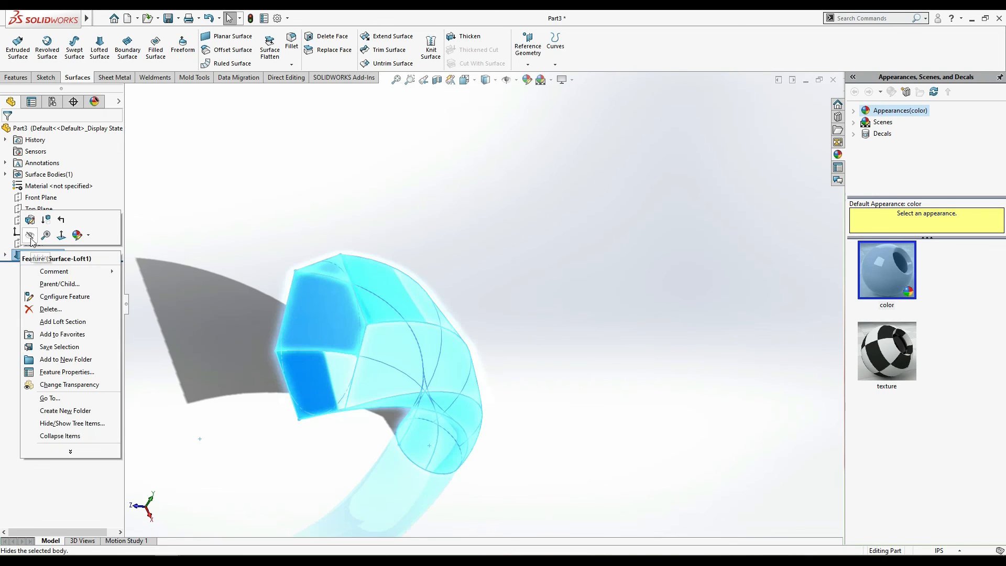
{"action": "left_click", "coordinate": [41, 309]}
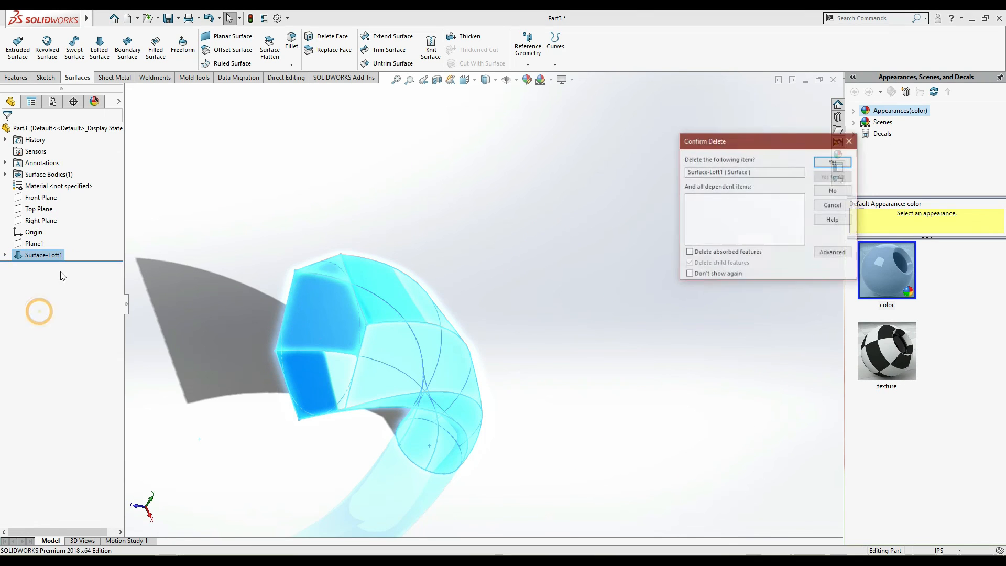
{"action": "left_click", "coordinate": [830, 164]}
- Create a solid lofted boss from the circle profile to the hexagon profile, using the arc sketch as the guide curve
{"action": "left_click", "coordinate": [16, 77]}
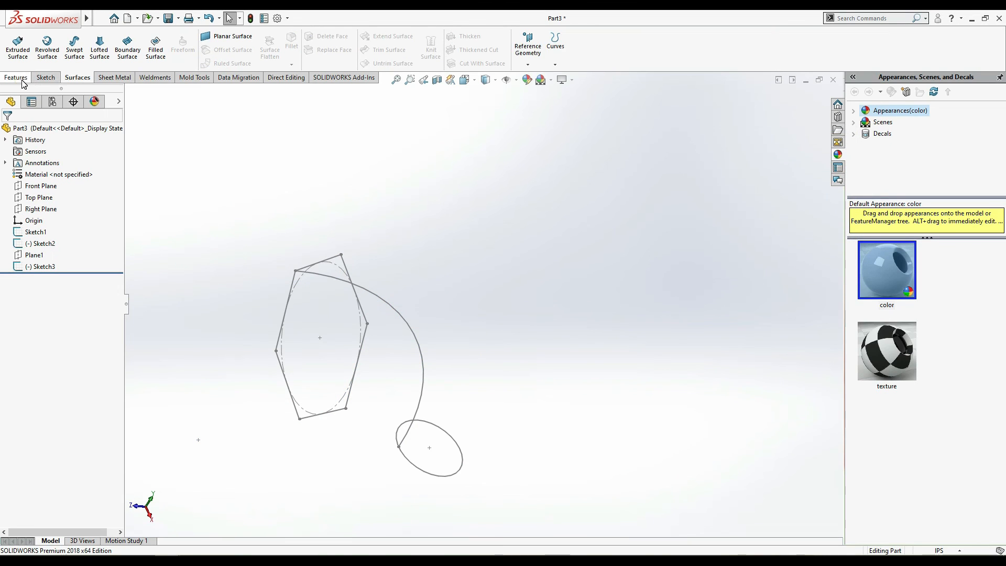
{"action": "left_click", "coordinate": [99, 49]}
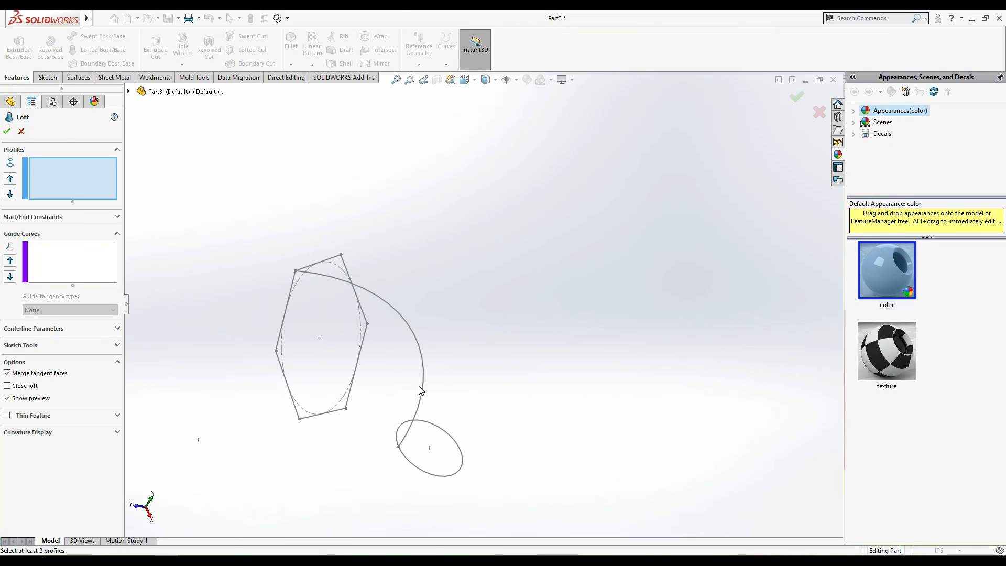
{"action": "left_click", "coordinate": [461, 450]}
{"action": "left_click", "coordinate": [366, 335]}
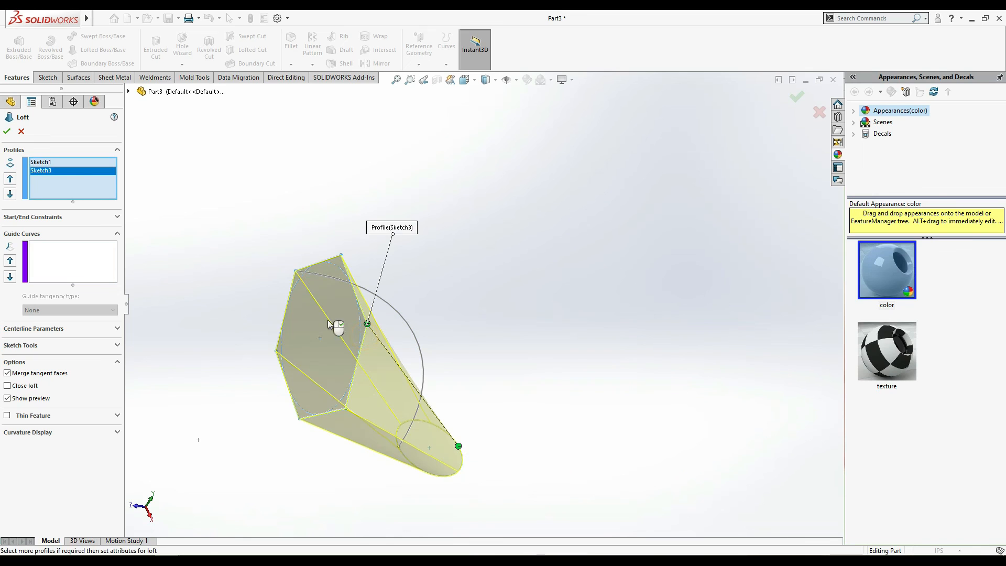
{"action": "left_click", "coordinate": [59, 265]}
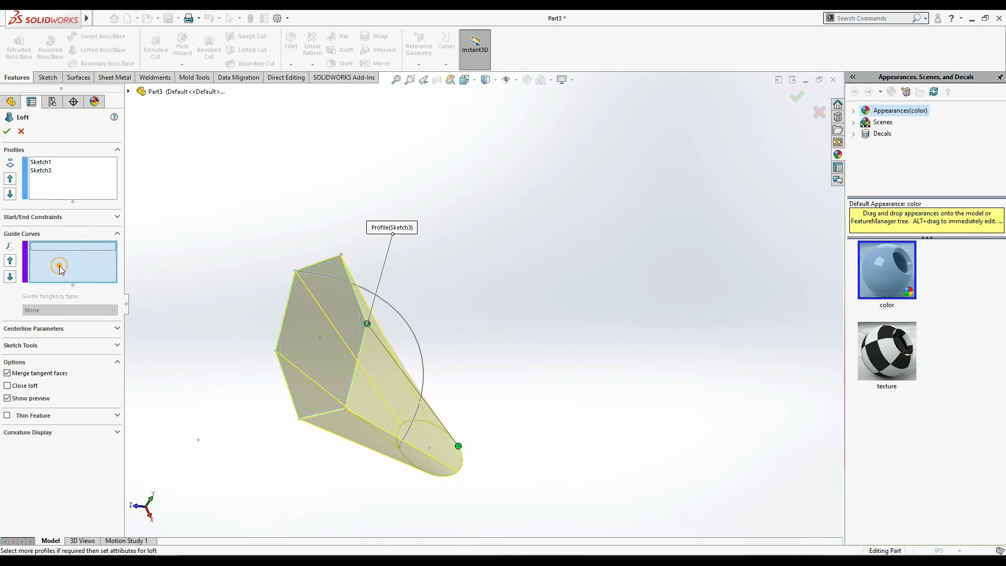
{"action": "left_click", "coordinate": [414, 335]}
{"action": "left_click", "coordinate": [7, 131]}
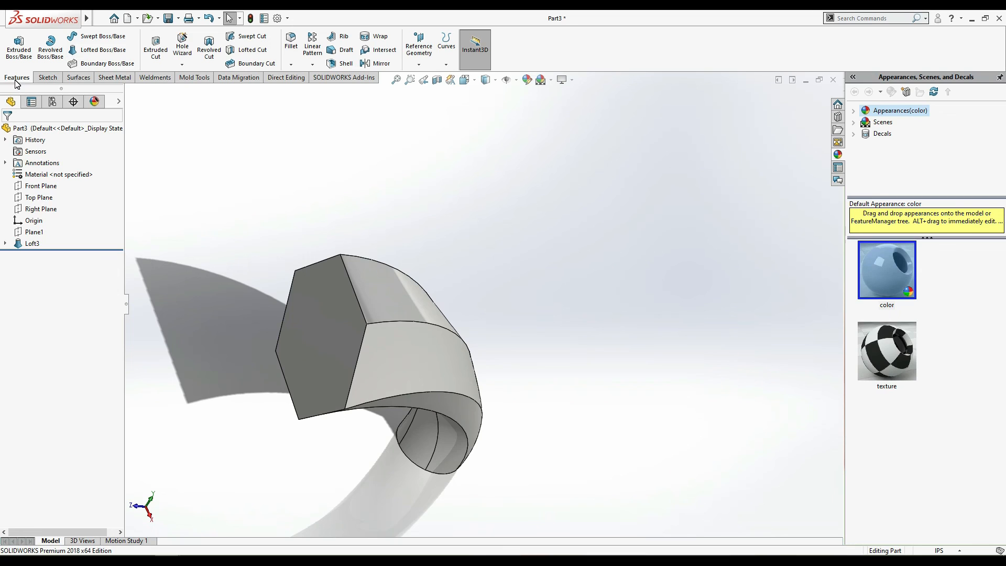
{"action": "left_click", "coordinate": [77, 77]}
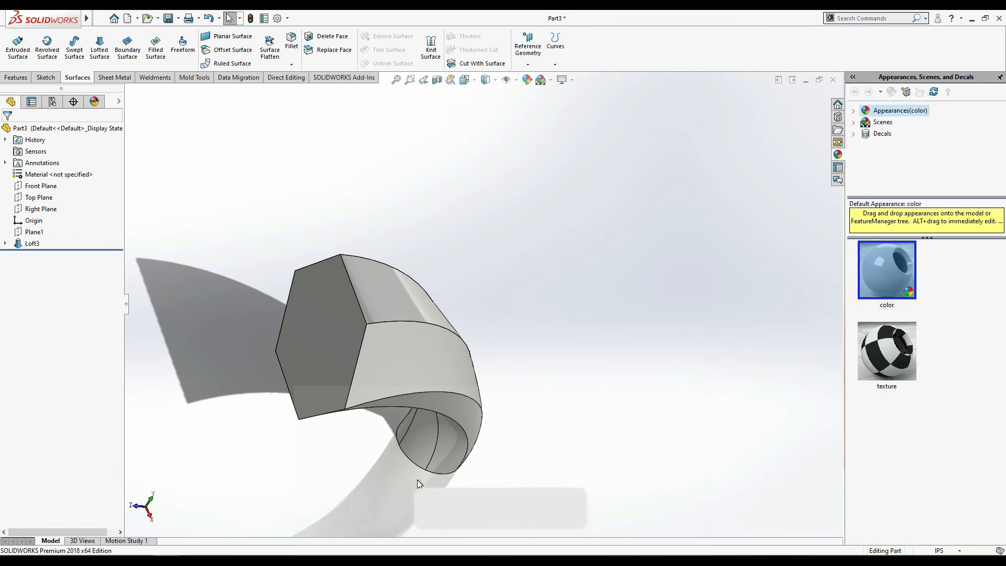
{"action": "mouse_move", "coordinate": [167, 560]}
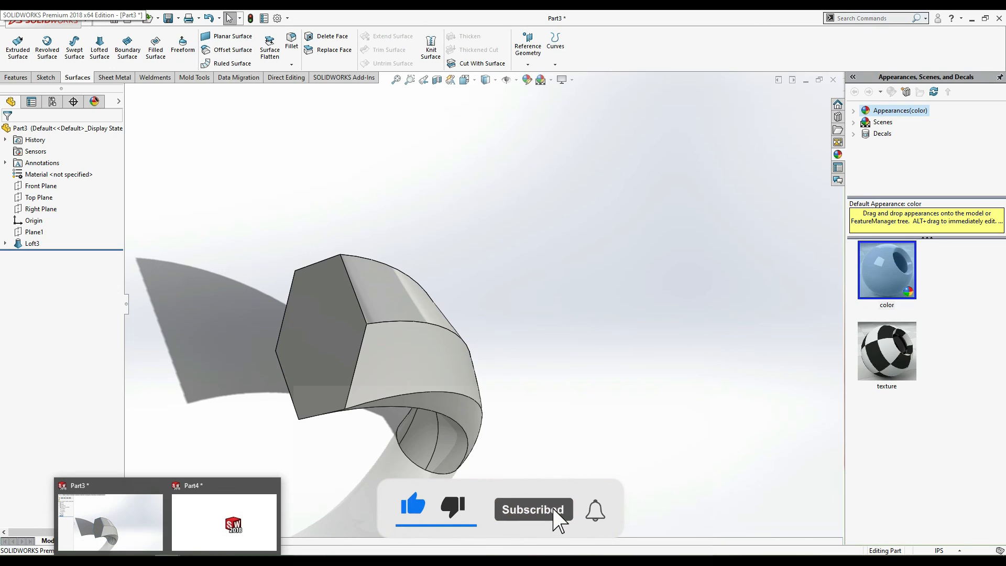